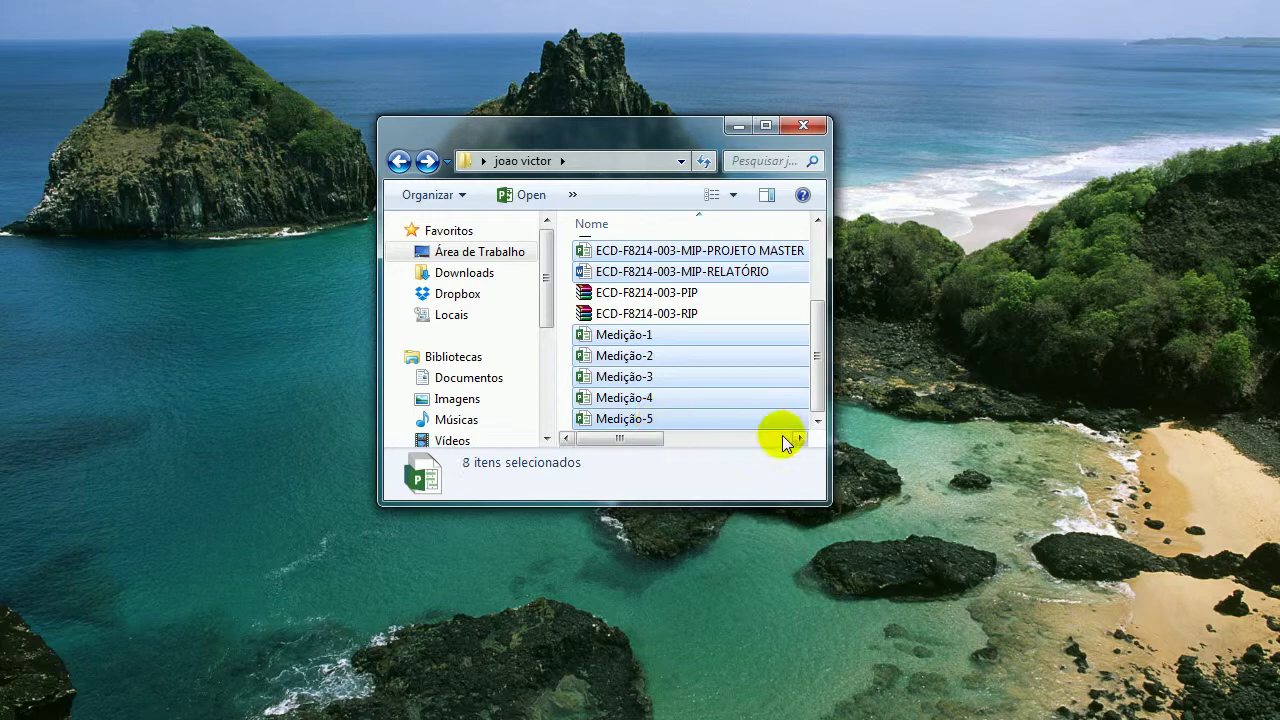
# Delete the eight selected Project and Word files and extract the ECD-F8214-003-E8 archive into the current folder
pyautogui.press('Delete')
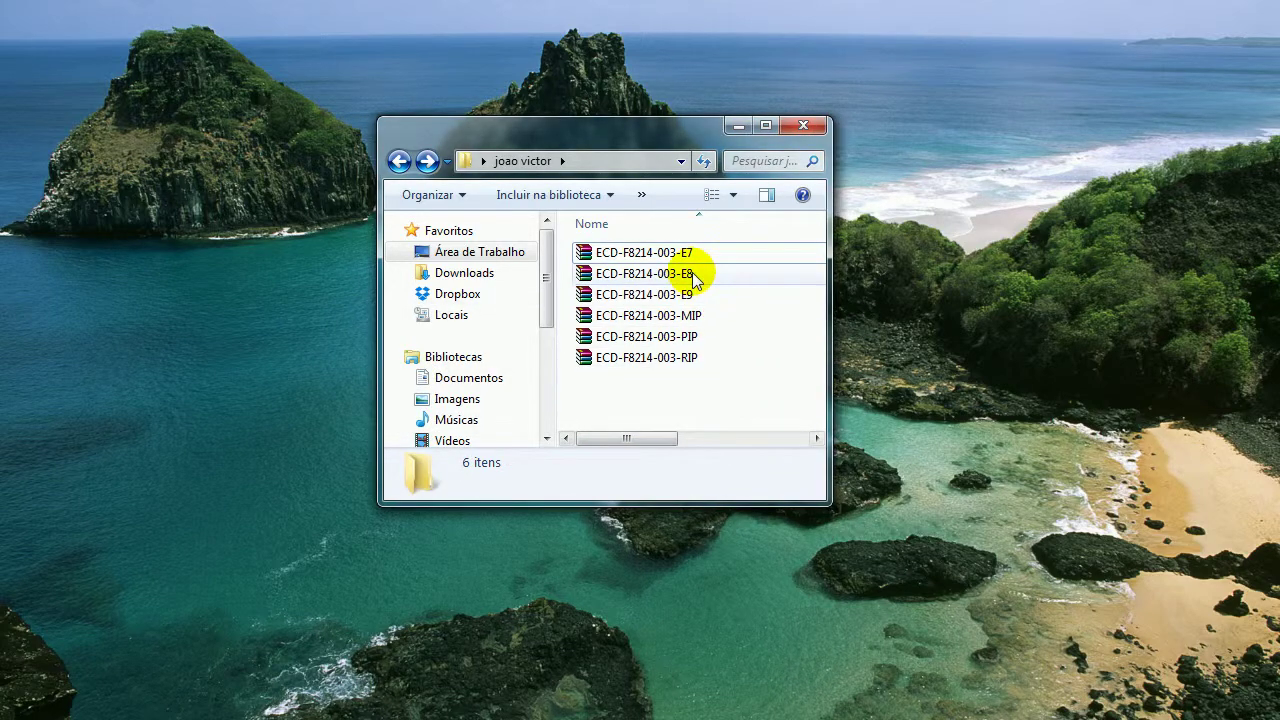
pyautogui.click(695, 279)
pyautogui.rightClick(694, 274)
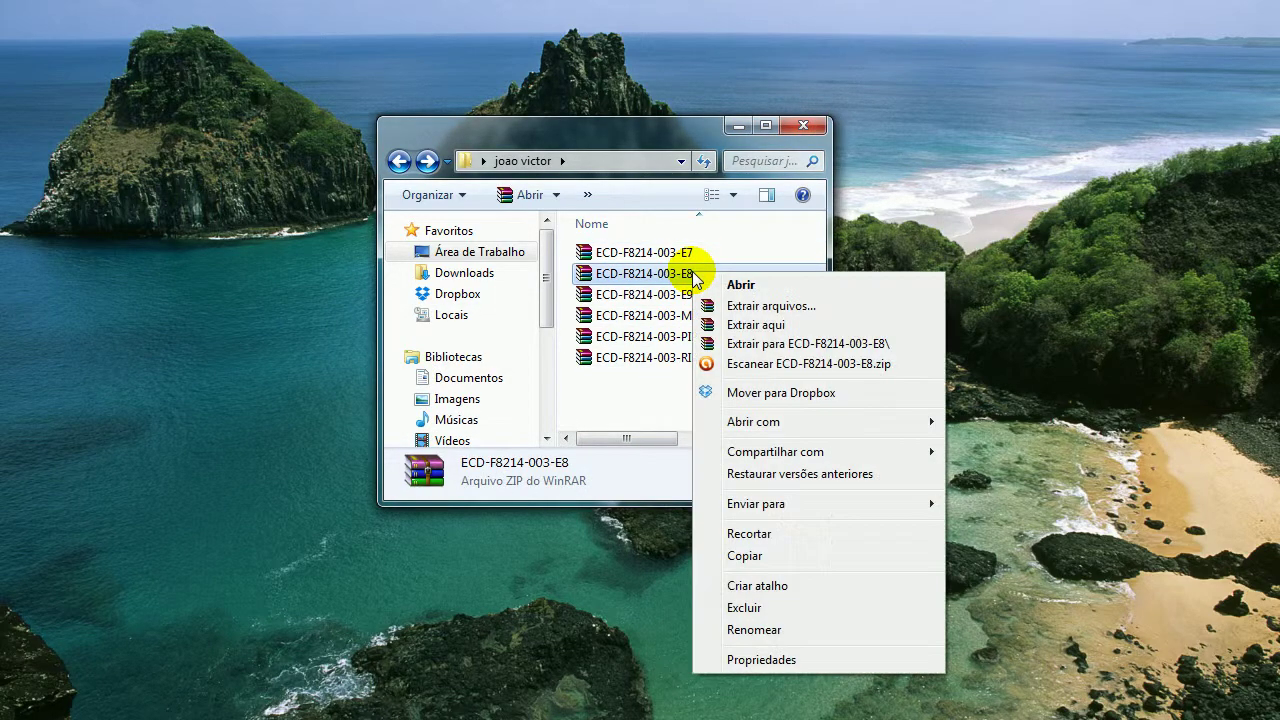
pyautogui.click(750, 324)
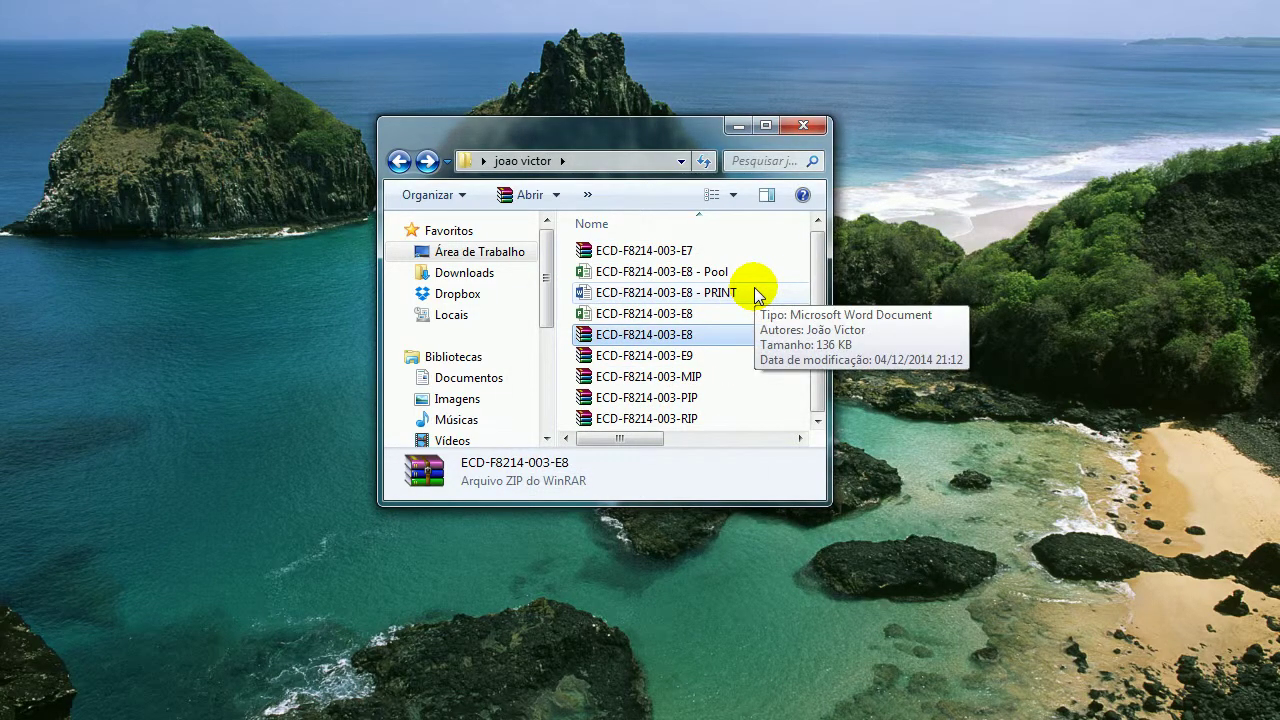
# Open the Word document ECD-F8214-003-E8 - PRINT, enlarge it to 110% and examine the Project screenshot in it
pyautogui.click(749, 271)
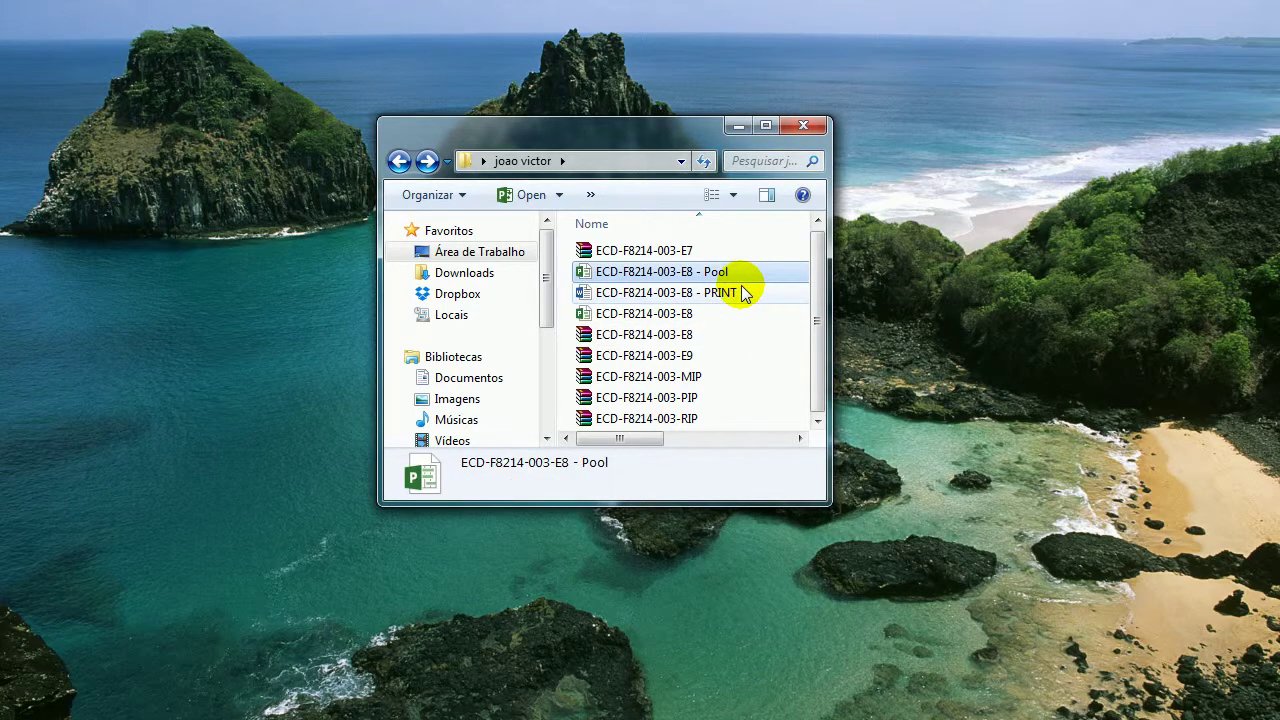
pyautogui.click(744, 293)
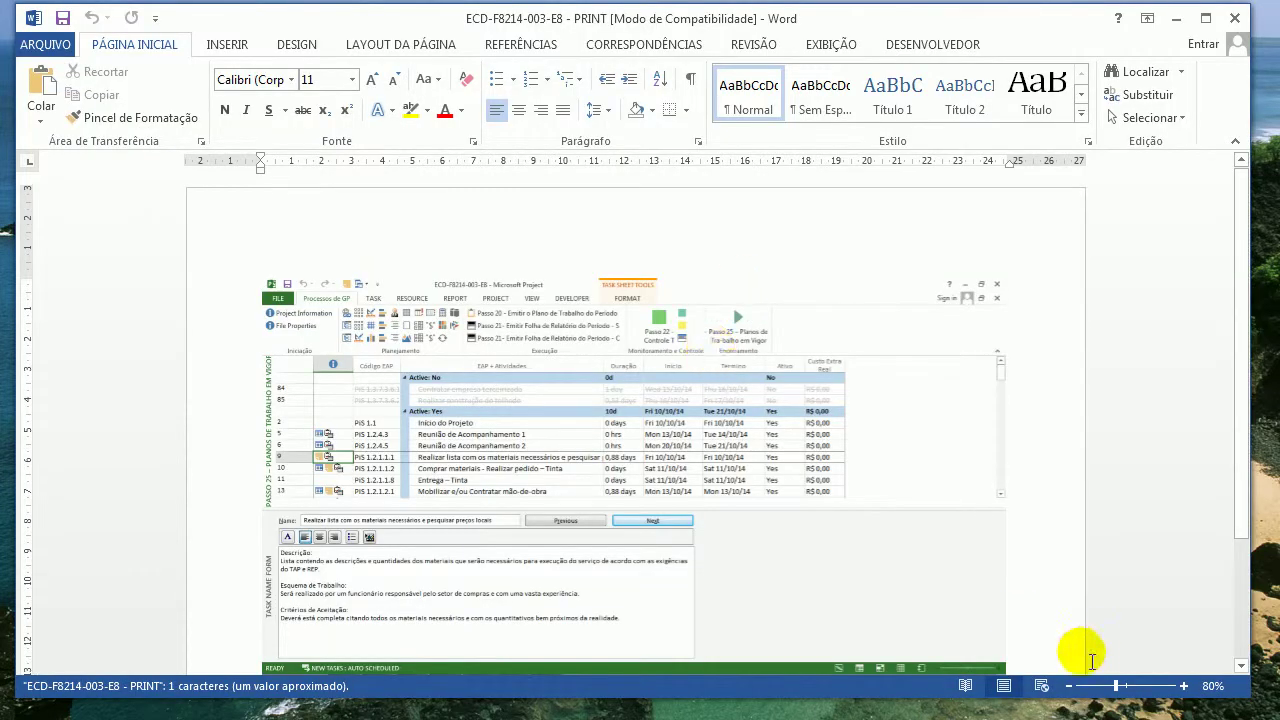
pyautogui.click(1183, 686)
pyautogui.click(1183, 686)
pyautogui.click(1183, 686)
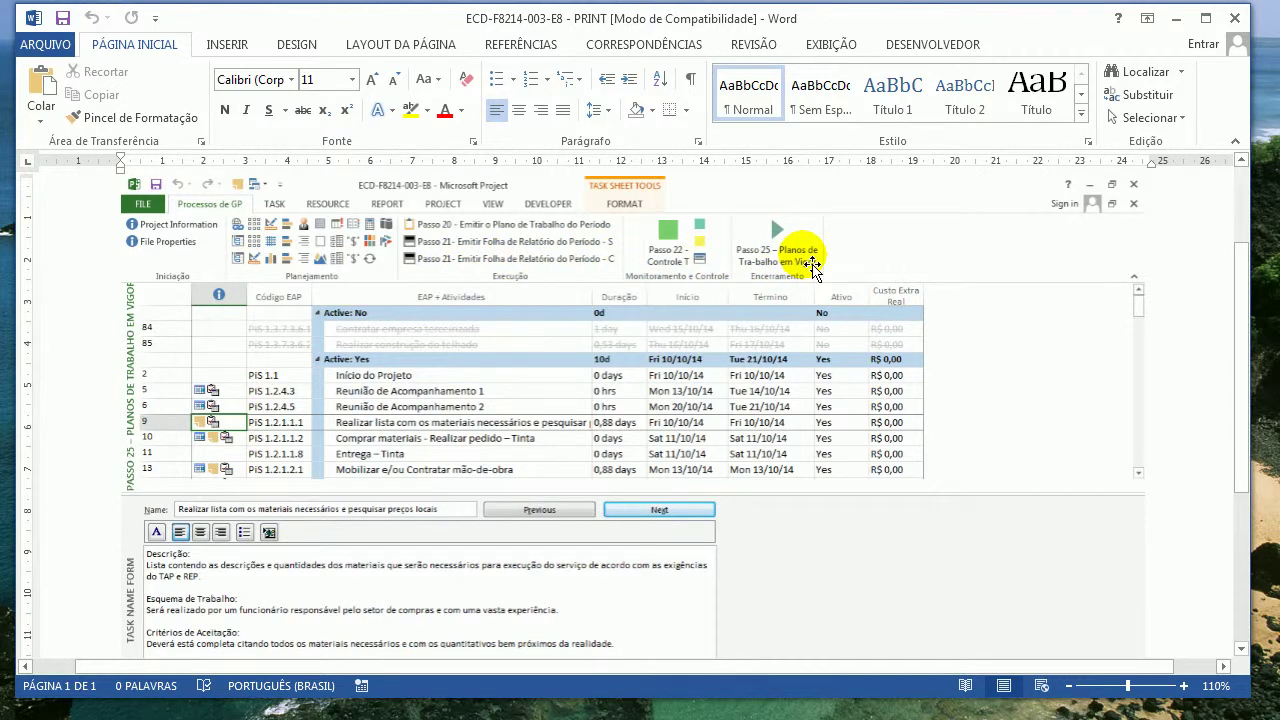
pyautogui.scroll(-5, 812, 268)
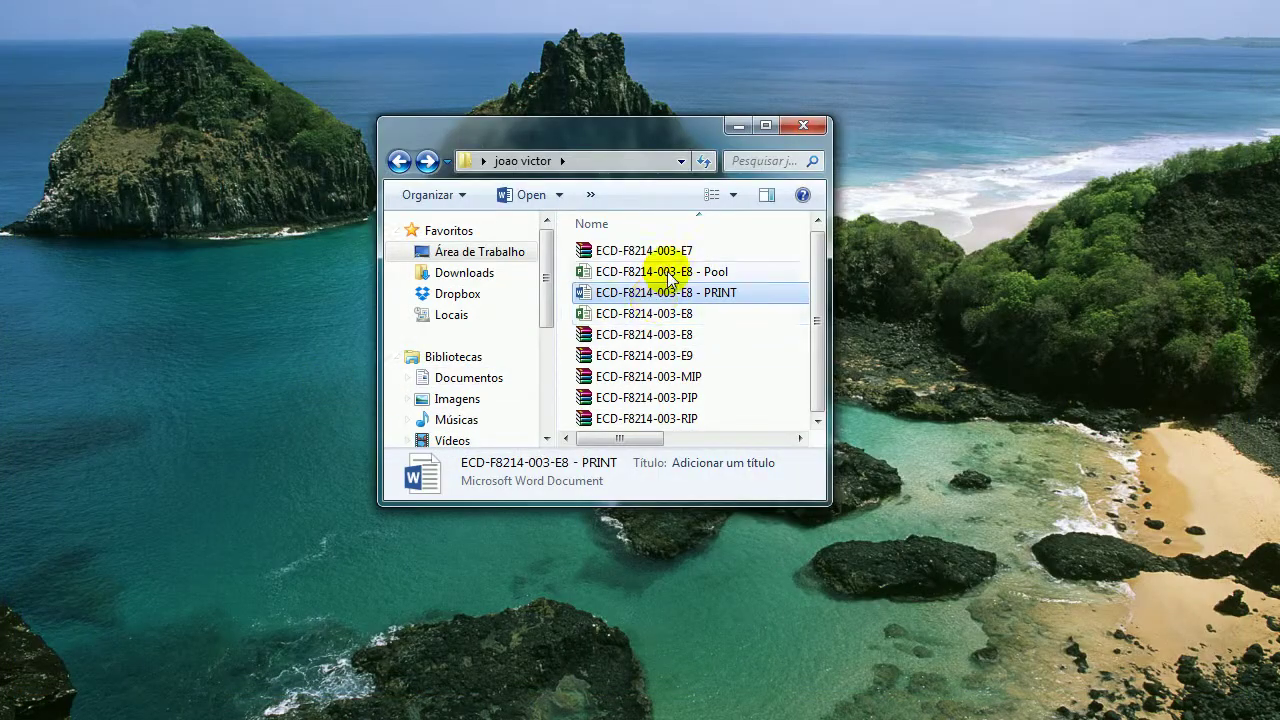
# Open the ECD-F8214-003-E8 project with the resource pool read-only and enlarge its task sheet pane
pyautogui.click(655, 313)
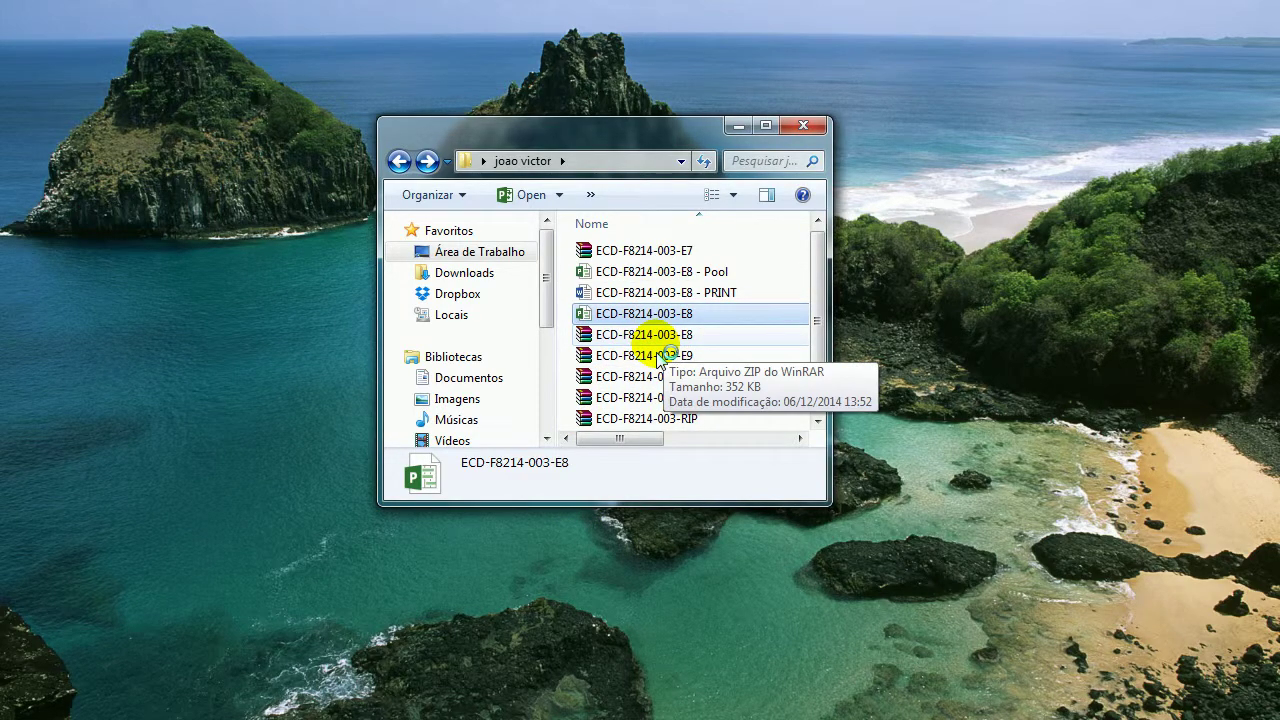
pyautogui.press('Return')
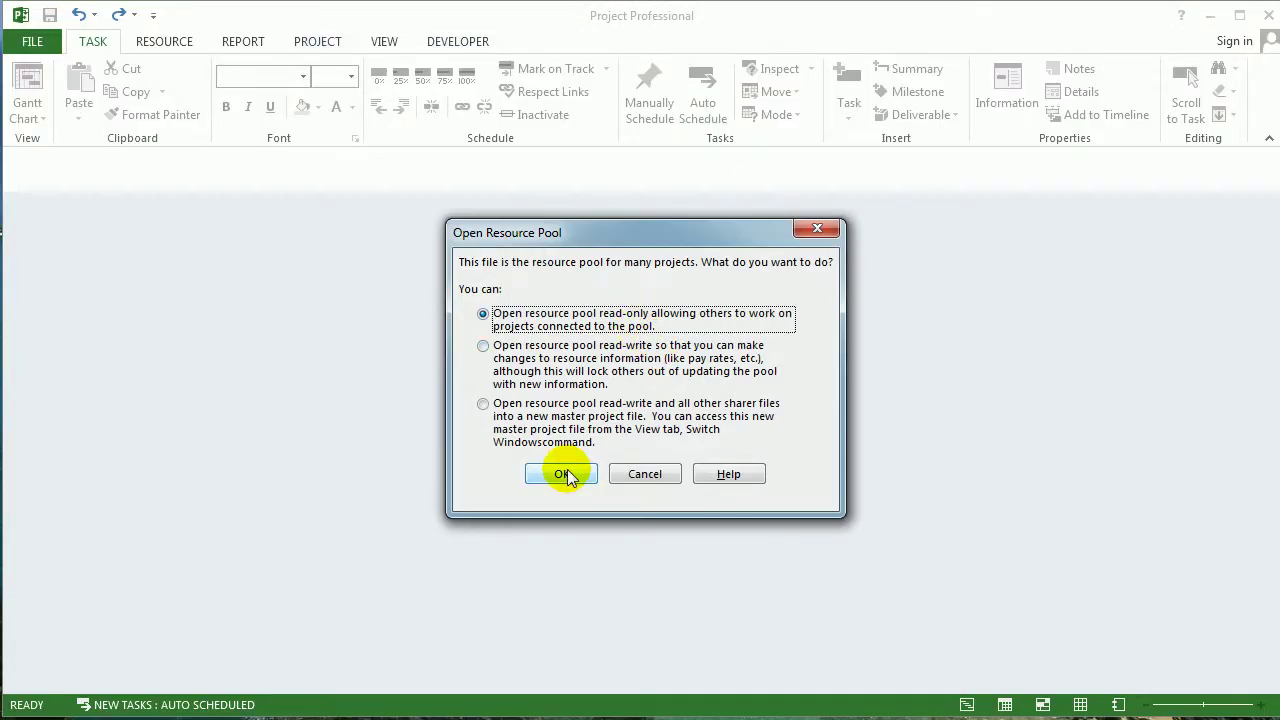
pyautogui.click(565, 474)
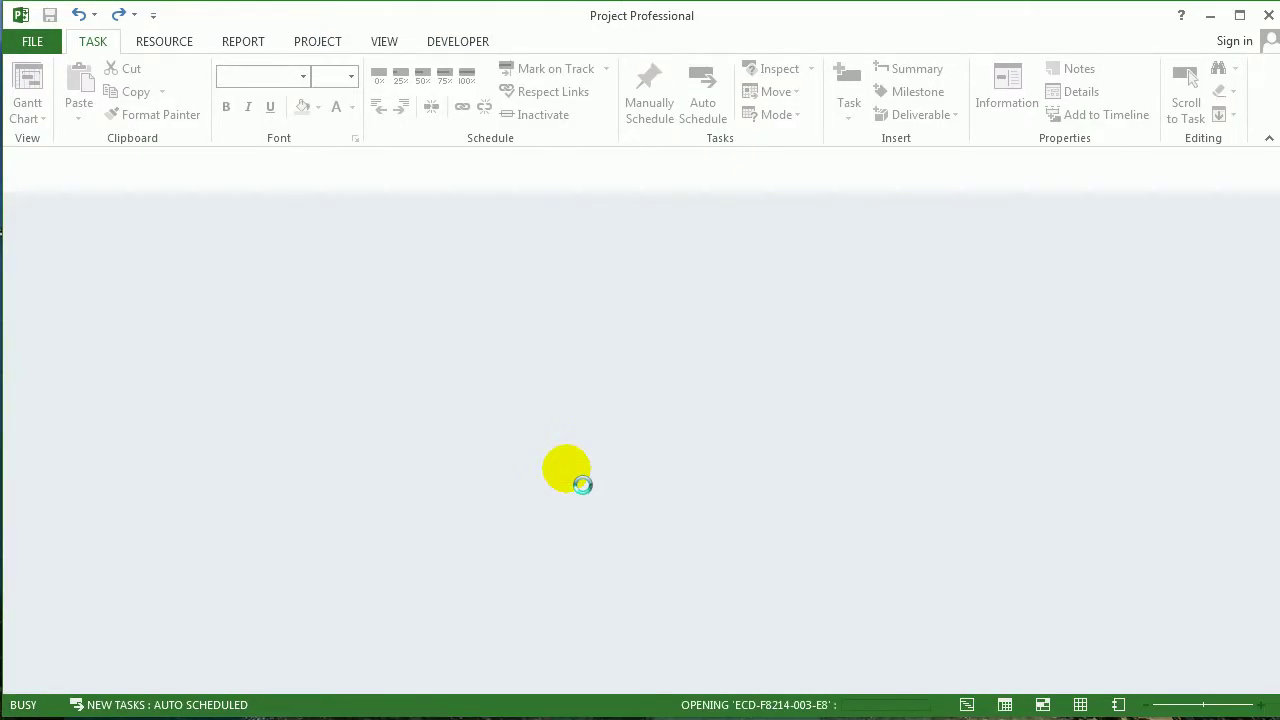
pyautogui.click(586, 467)
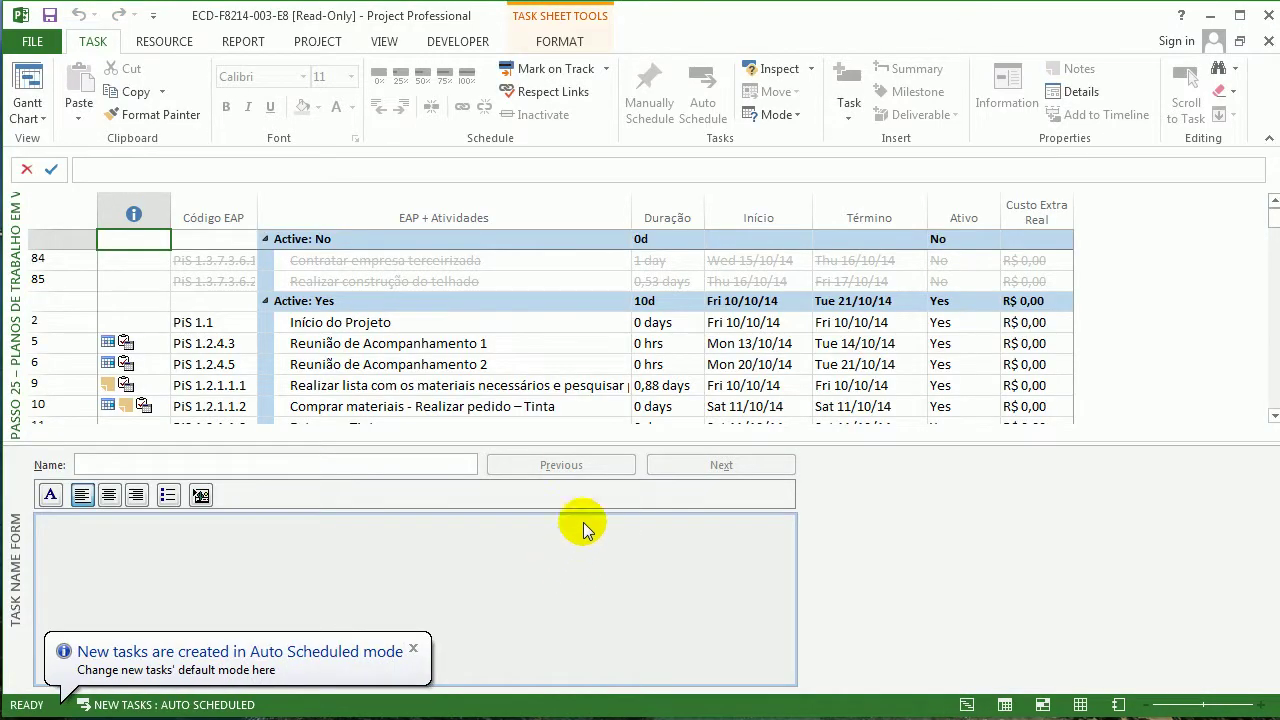
pyautogui.moveTo(623, 447); pyautogui.dragTo(637, 530)
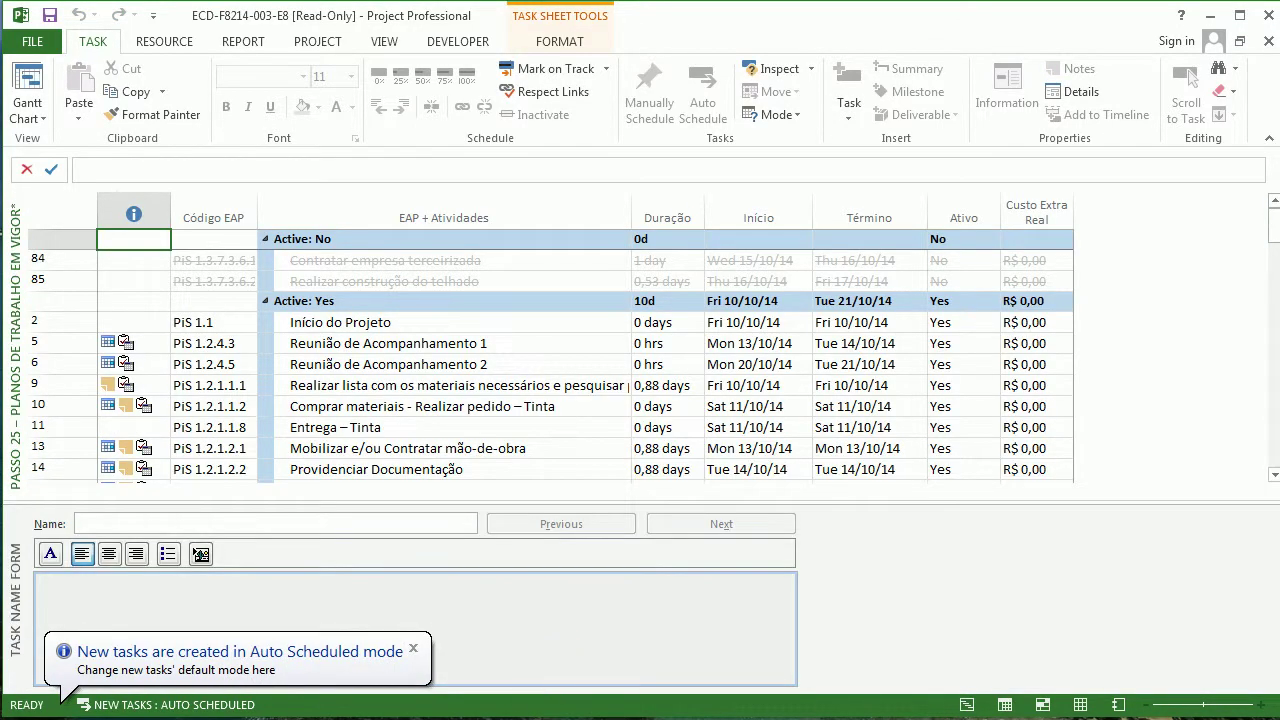
# Open the ECD-F8214-003-E8 - Pool project from the folder and enlarge its resource sheet pane
pyautogui.moveTo(185, 715)
pyautogui.click(329, 608)
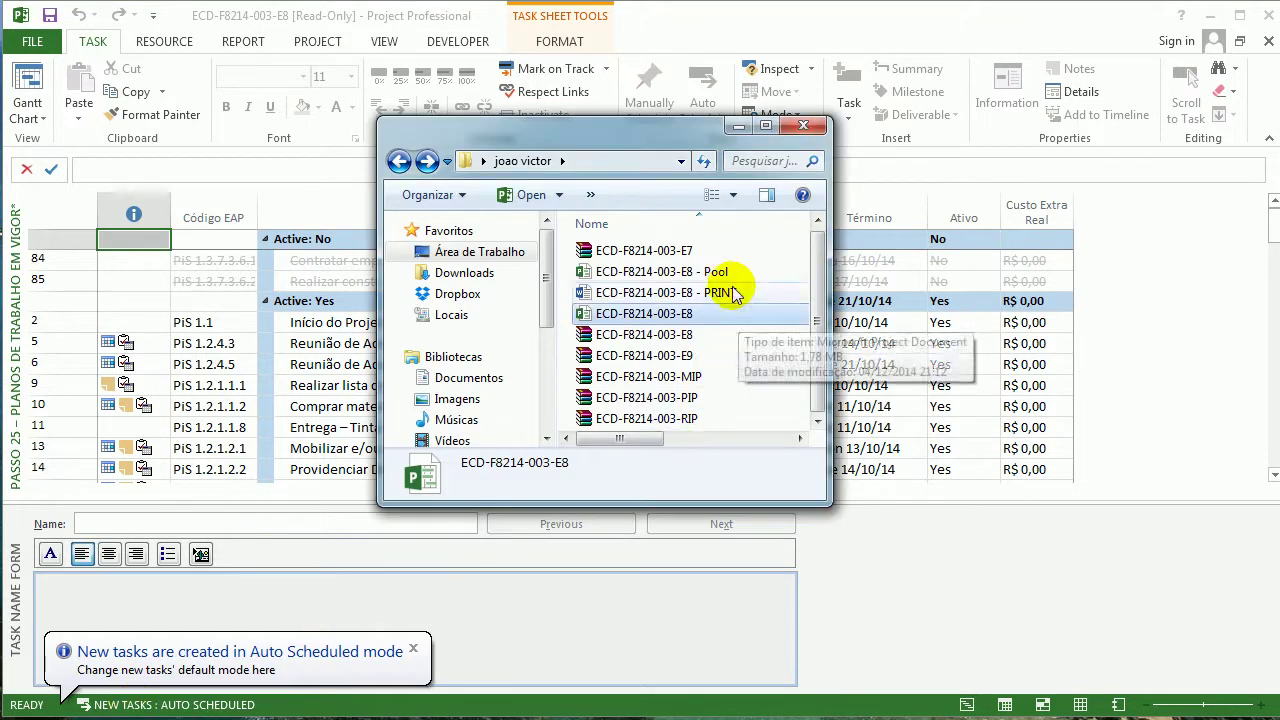
pyautogui.doubleClick(690, 271)
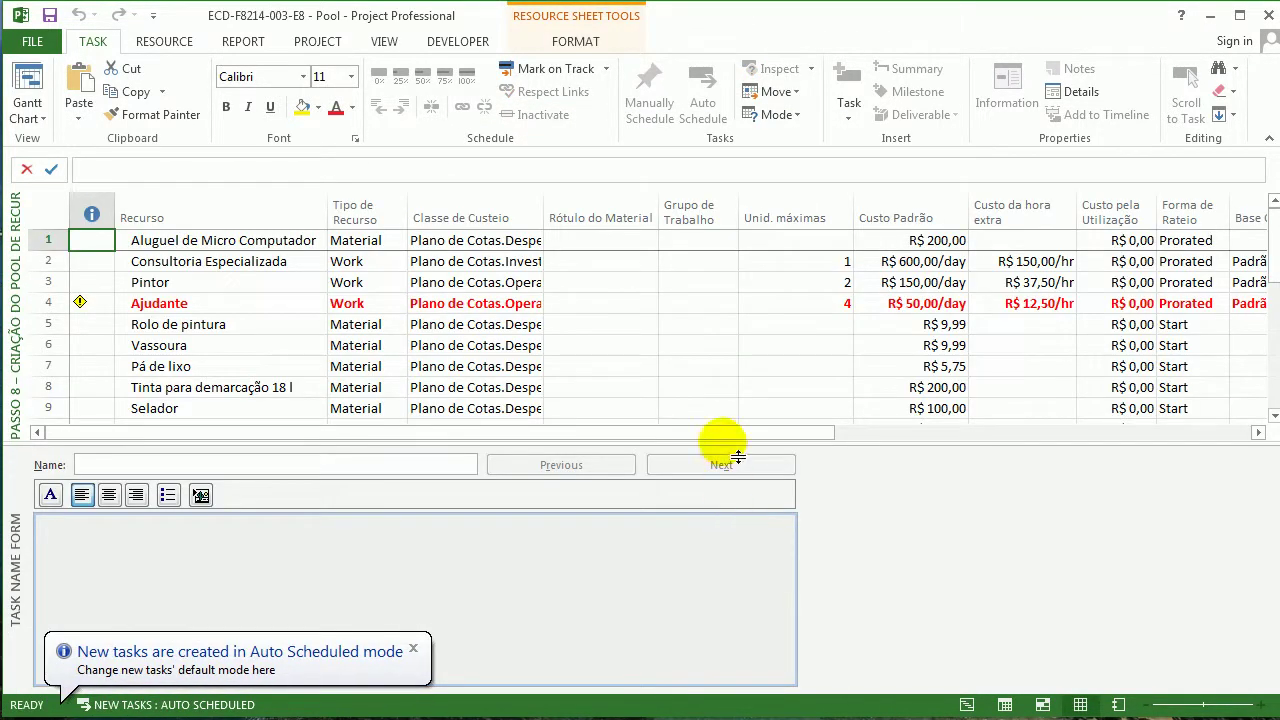
pyautogui.moveTo(731, 455); pyautogui.dragTo(749, 578)
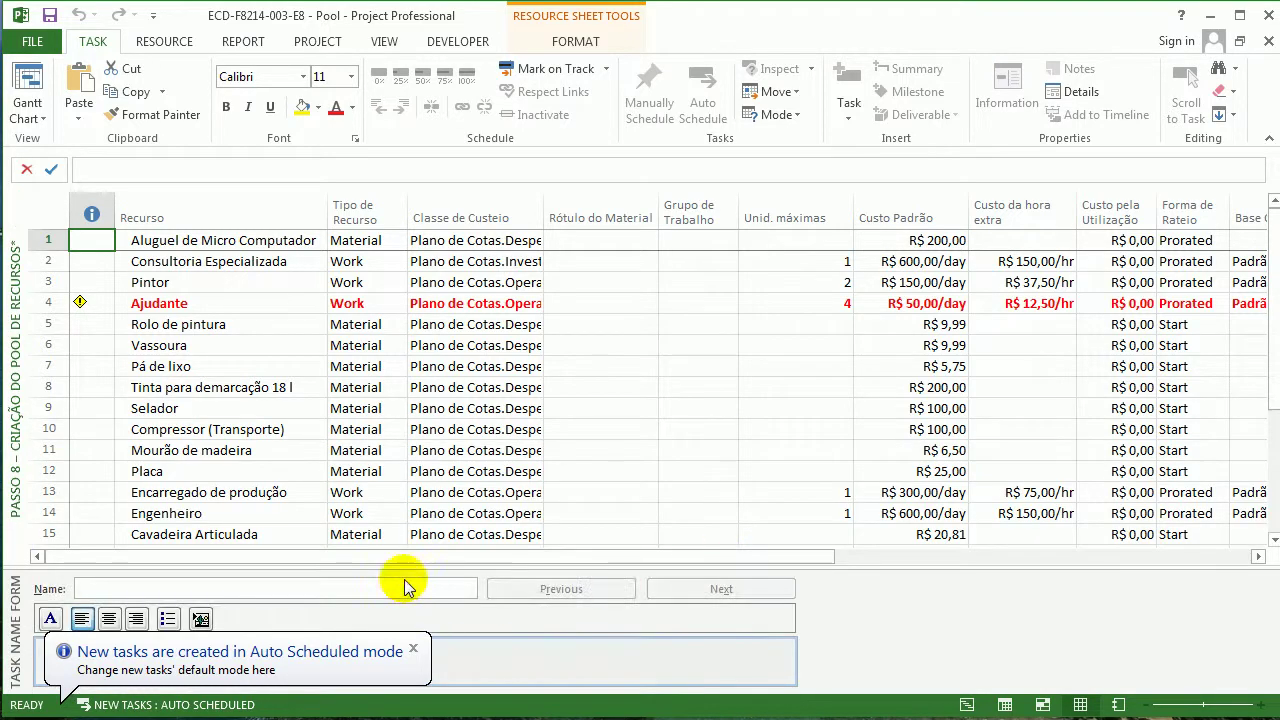
# Check in Share Resources which file the ECD-F8214-003-E8 - Pool project takes its resources from, leaving the settings unchanged
pyautogui.click(164, 41)
pyautogui.click(155, 108)
pyautogui.click(168, 134)
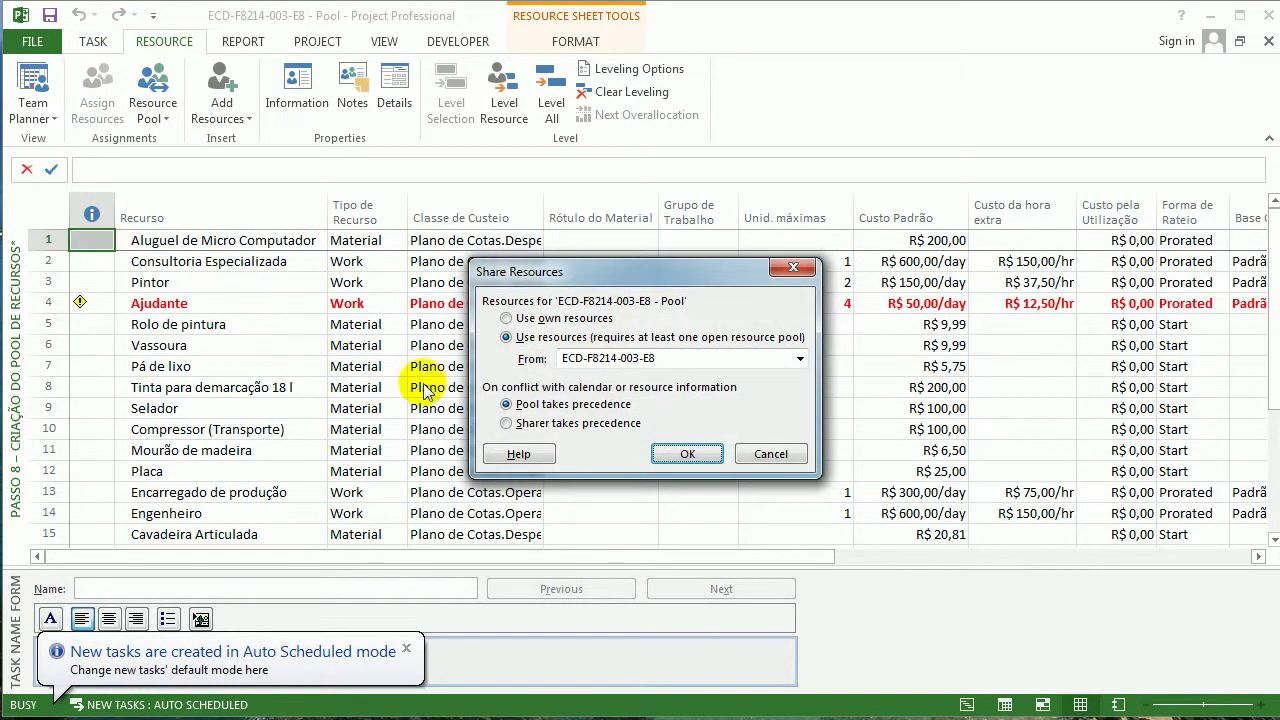
pyautogui.click(660, 360)
pyautogui.click(662, 366)
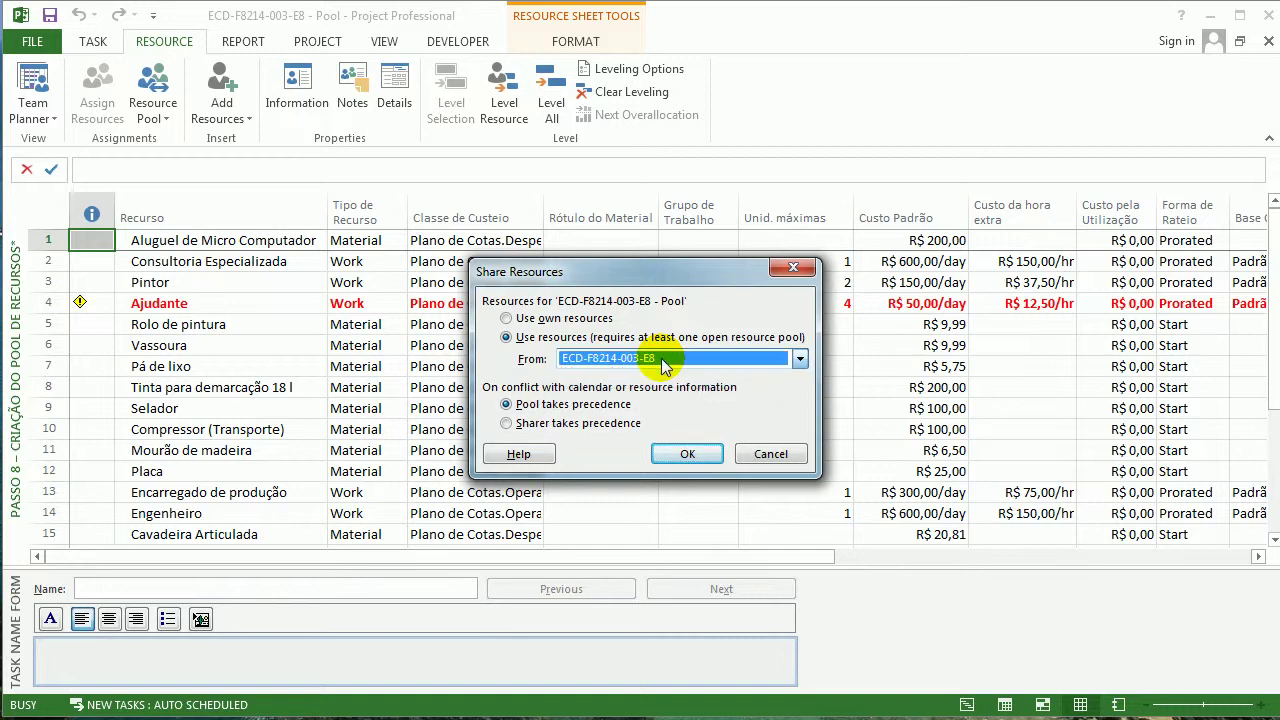
pyautogui.click(770, 452)
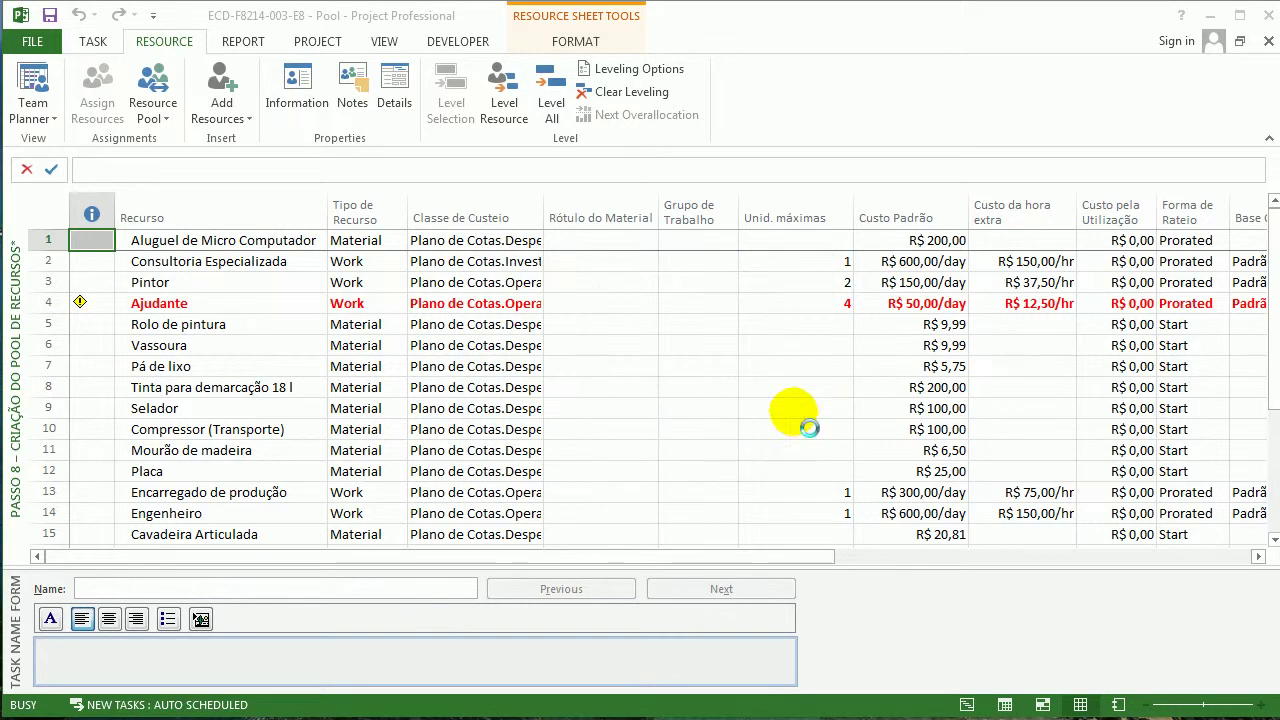
# Switch to the ECD-F8214-003-E8 project and try to break its sharing link to E6 - Pool
pyautogui.click(309, 640)
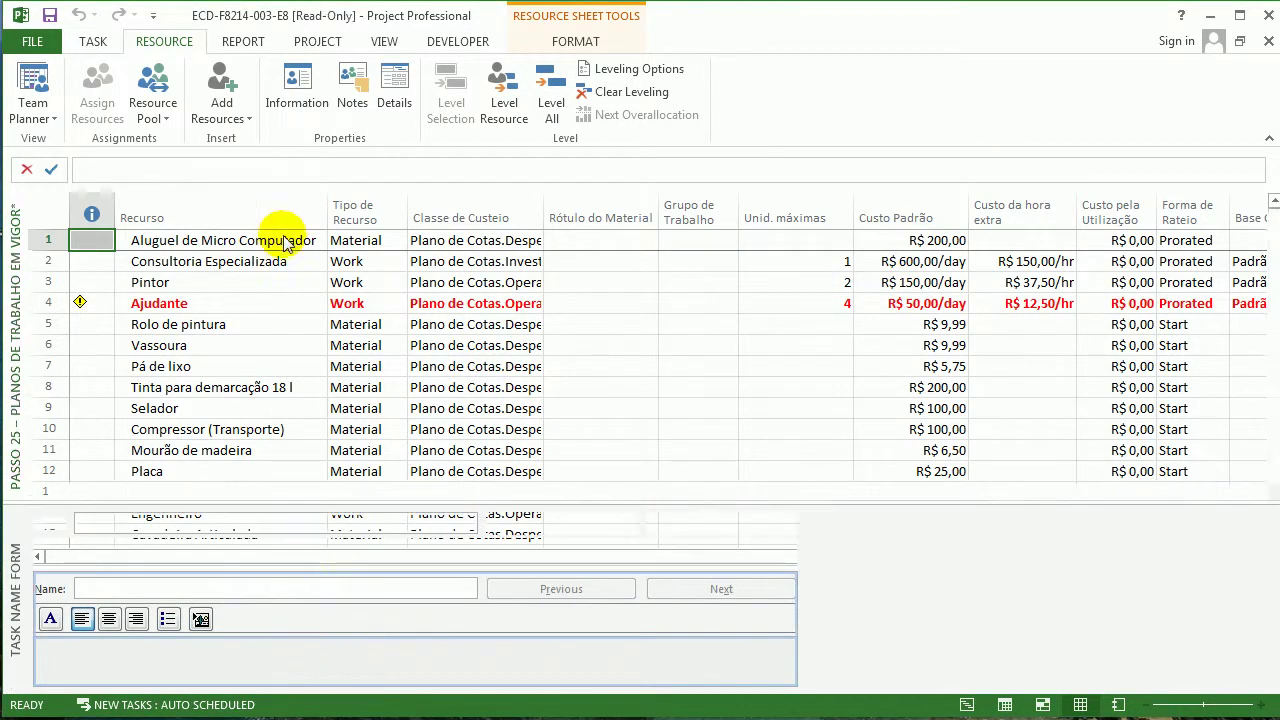
pyautogui.click(160, 104)
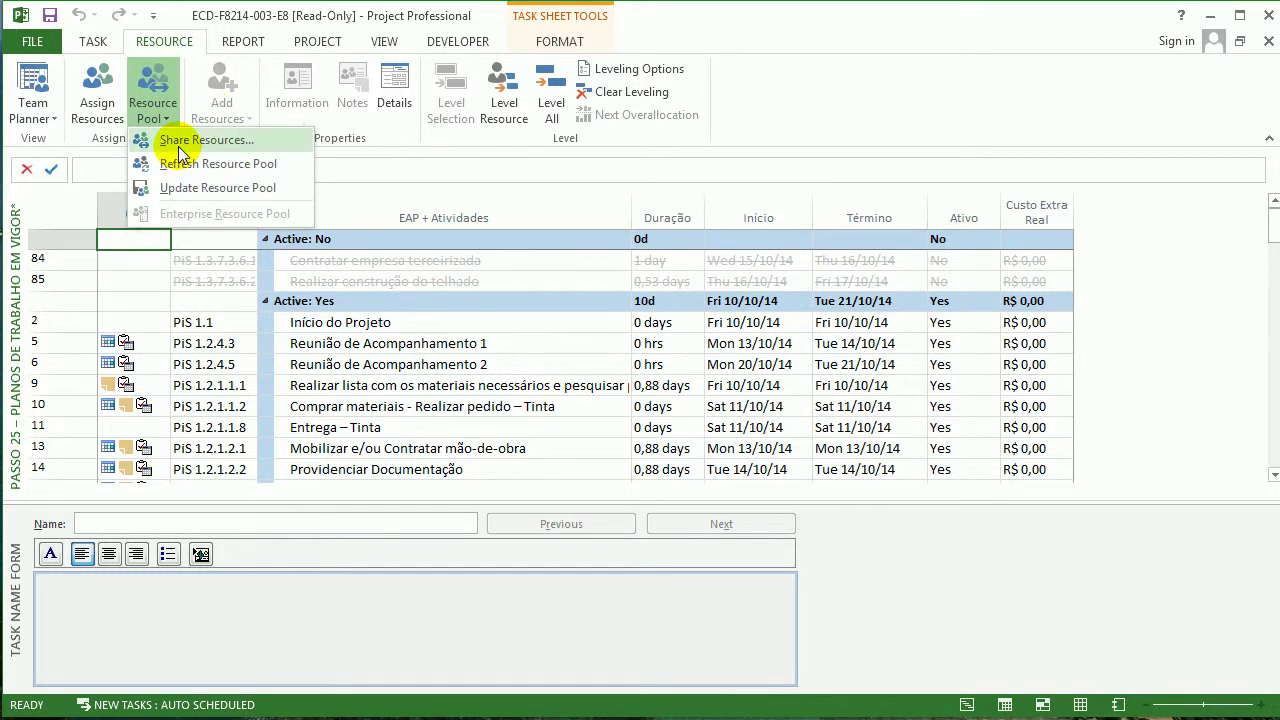
pyautogui.click(175, 137)
pyautogui.click(590, 282)
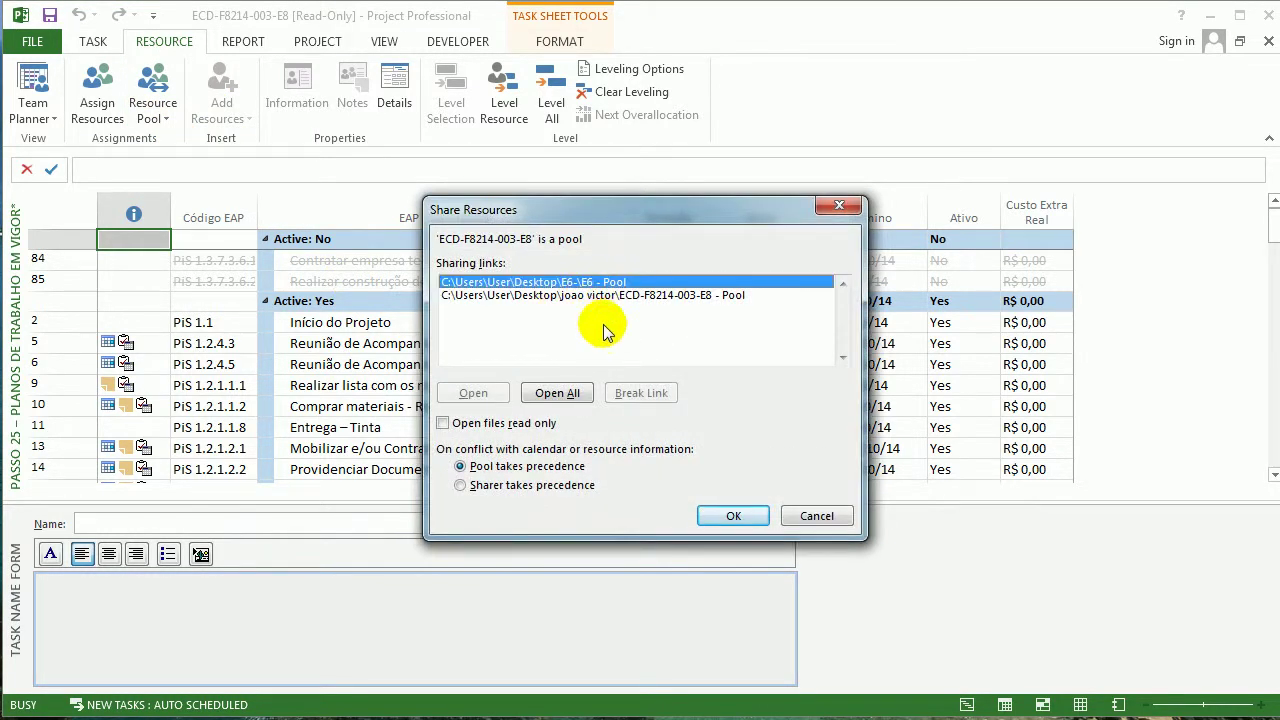
pyautogui.click(636, 393)
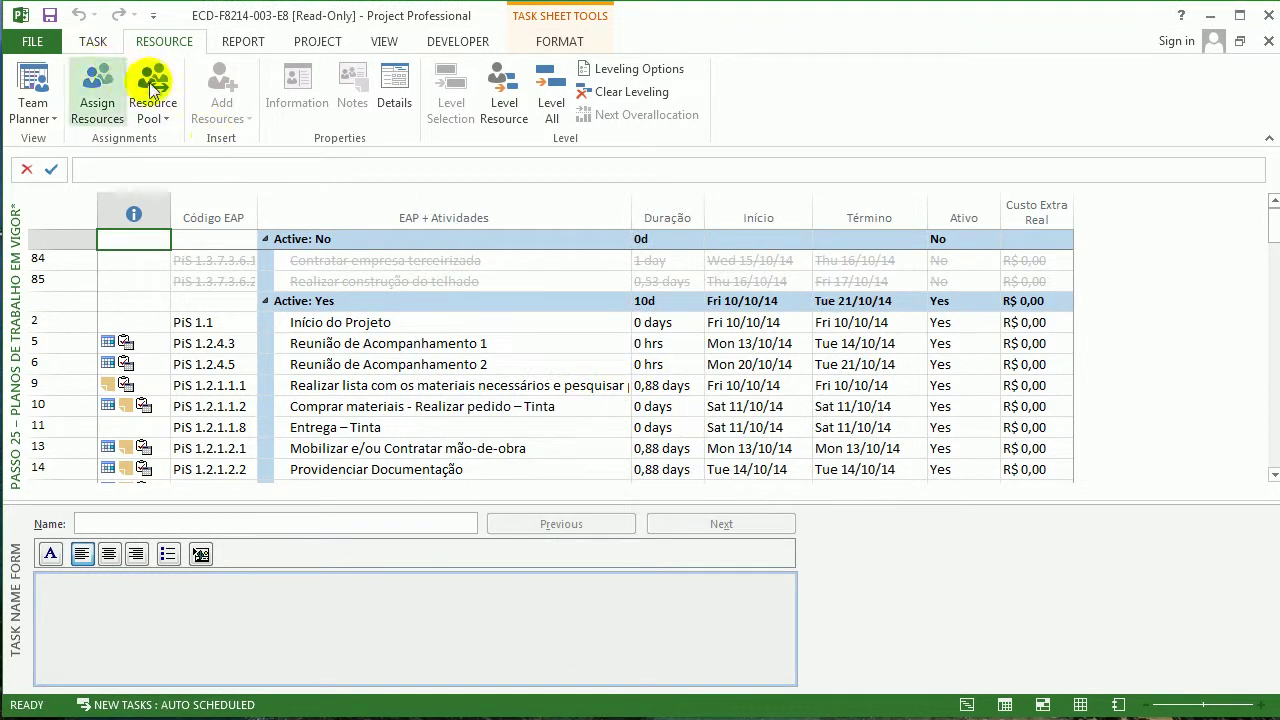
# Review the sharing links of the ECD-F8214-003-E8 project, selecting the ECD-F8214-003-E8 - Pool link
pyautogui.click(158, 102)
pyautogui.click(175, 135)
pyautogui.click(561, 295)
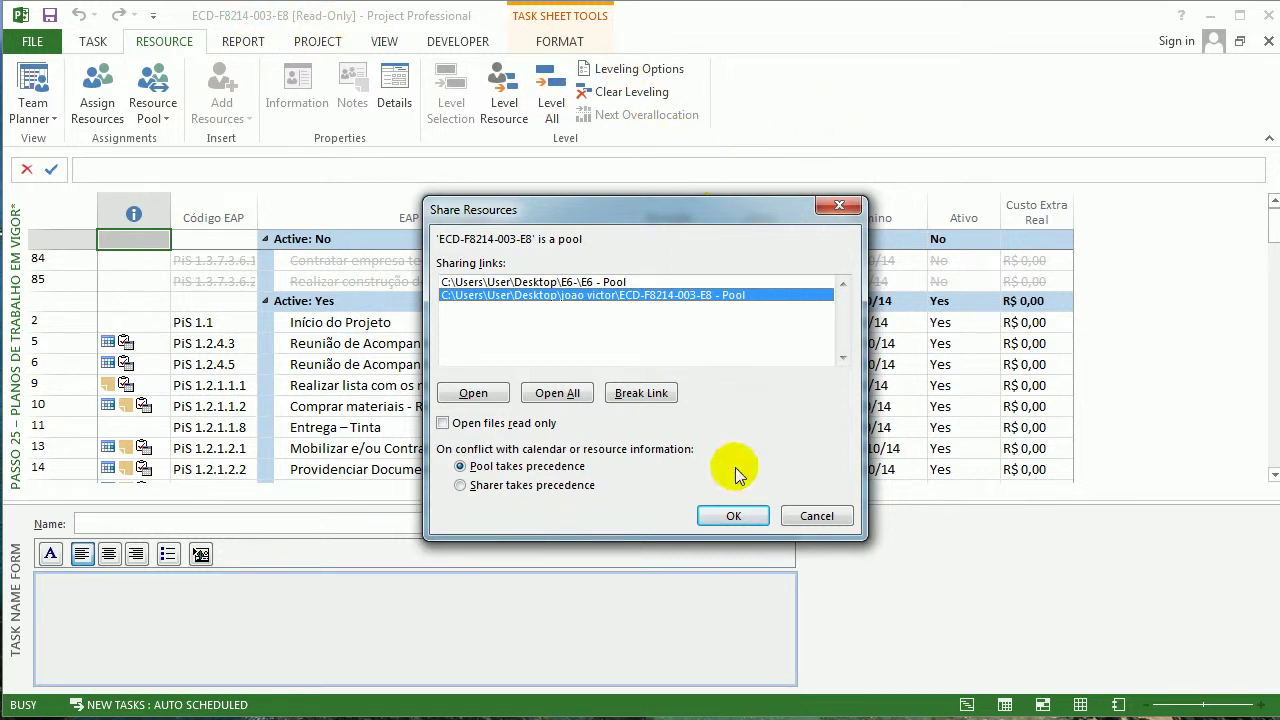
pyautogui.click(727, 518)
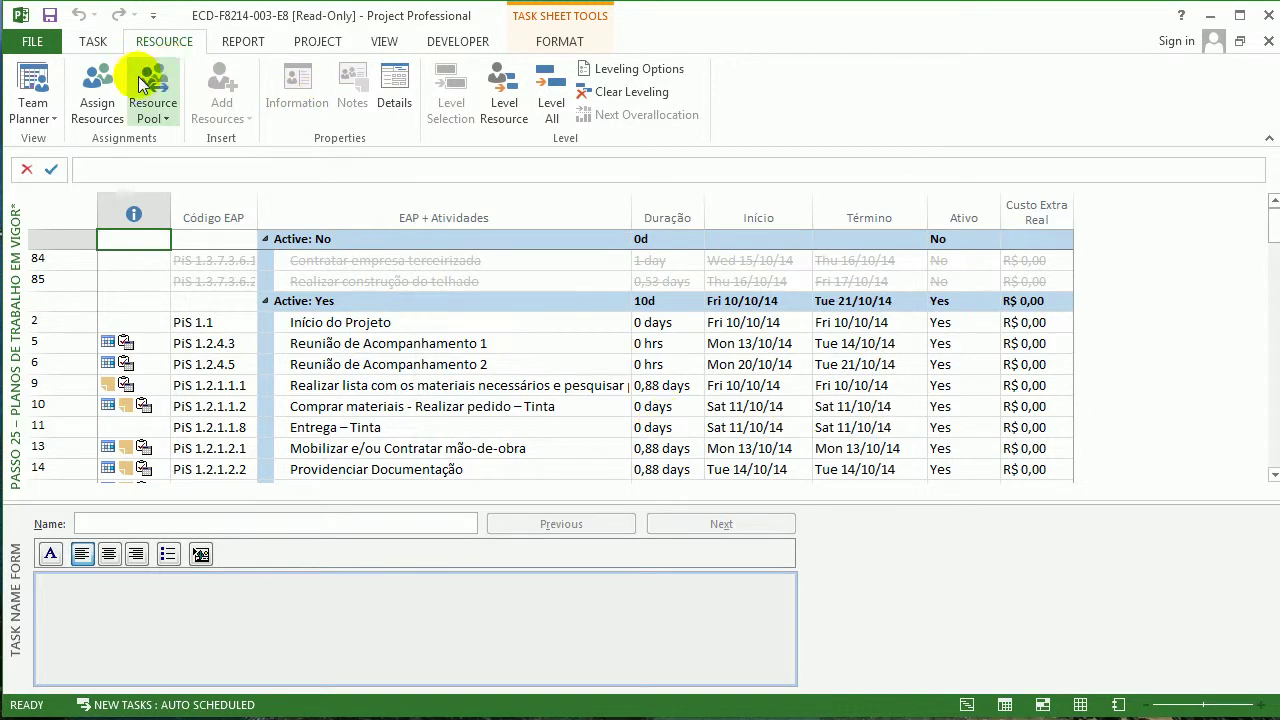
# Break the sharing link to ECD-F8214-003-E8 - Pool in the ECD-F8214-003-E8 project's Share Resources settings
pyautogui.click(152, 110)
pyautogui.click(175, 140)
pyautogui.click(560, 294)
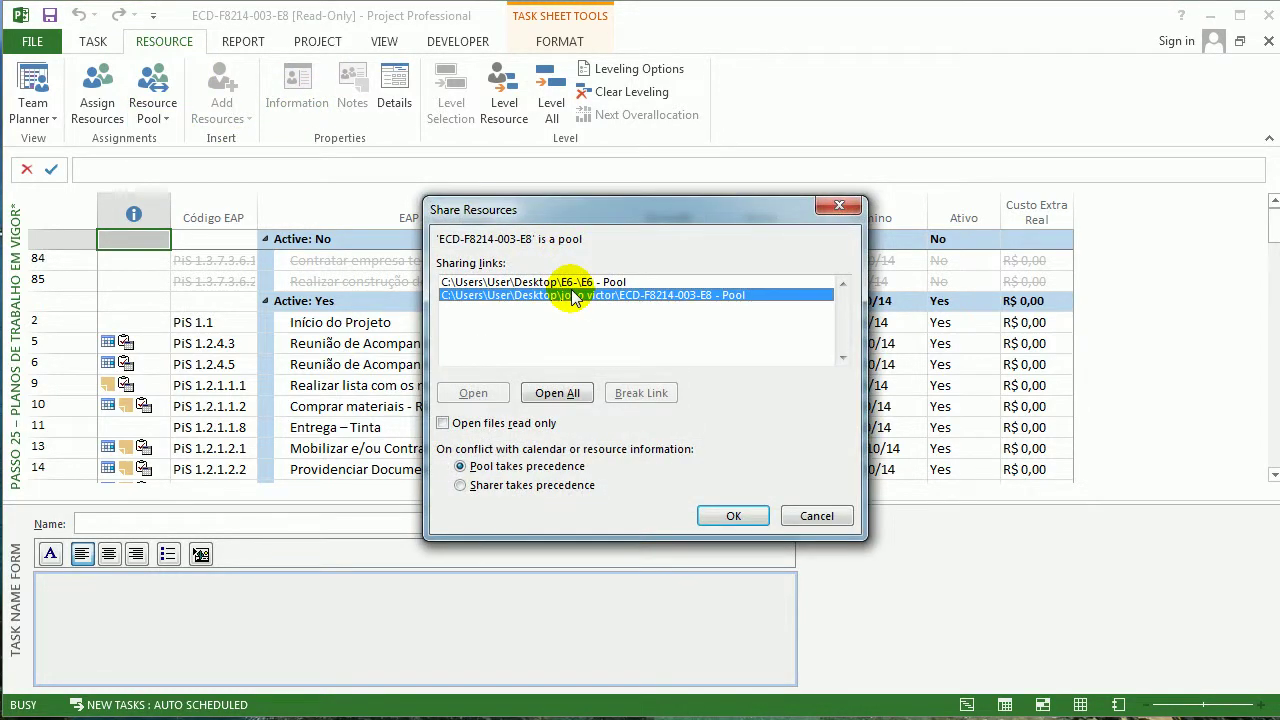
pyautogui.click(646, 311)
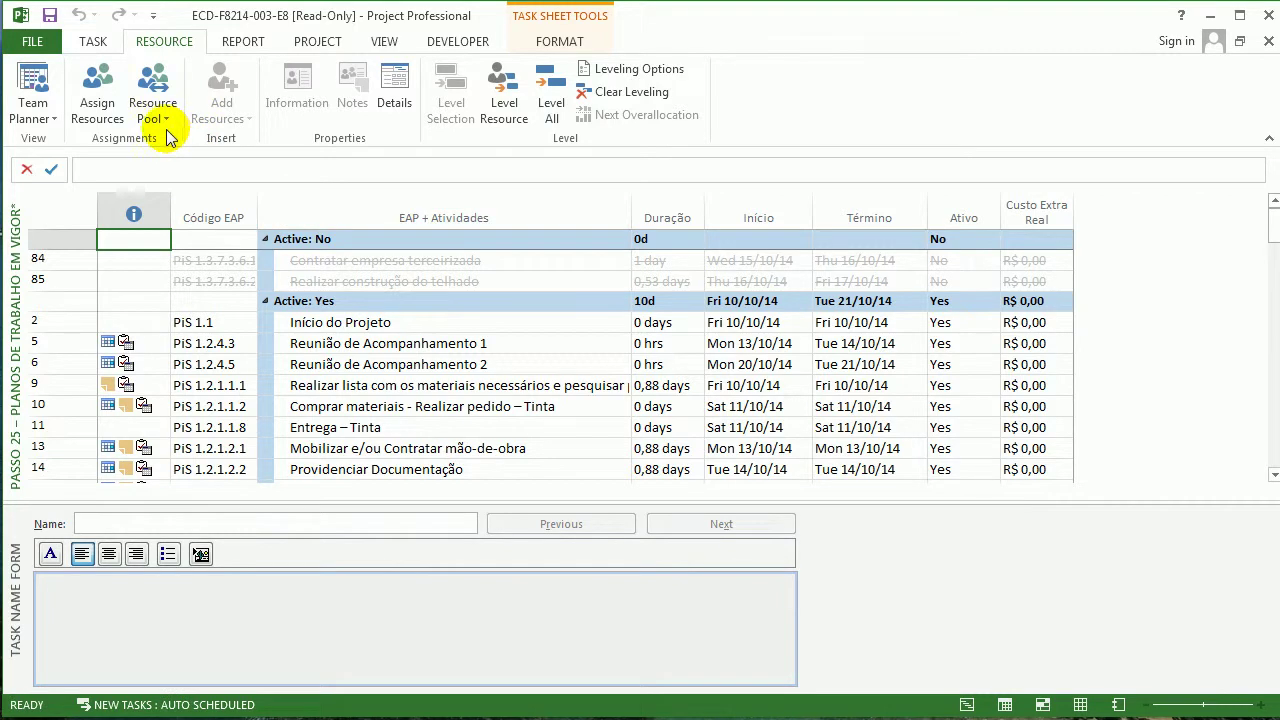
# Reopen Share Resources for the ECD-F8214-003-E8 project to check its sharing links, then cancel
pyautogui.click(160, 115)
pyautogui.click(228, 163)
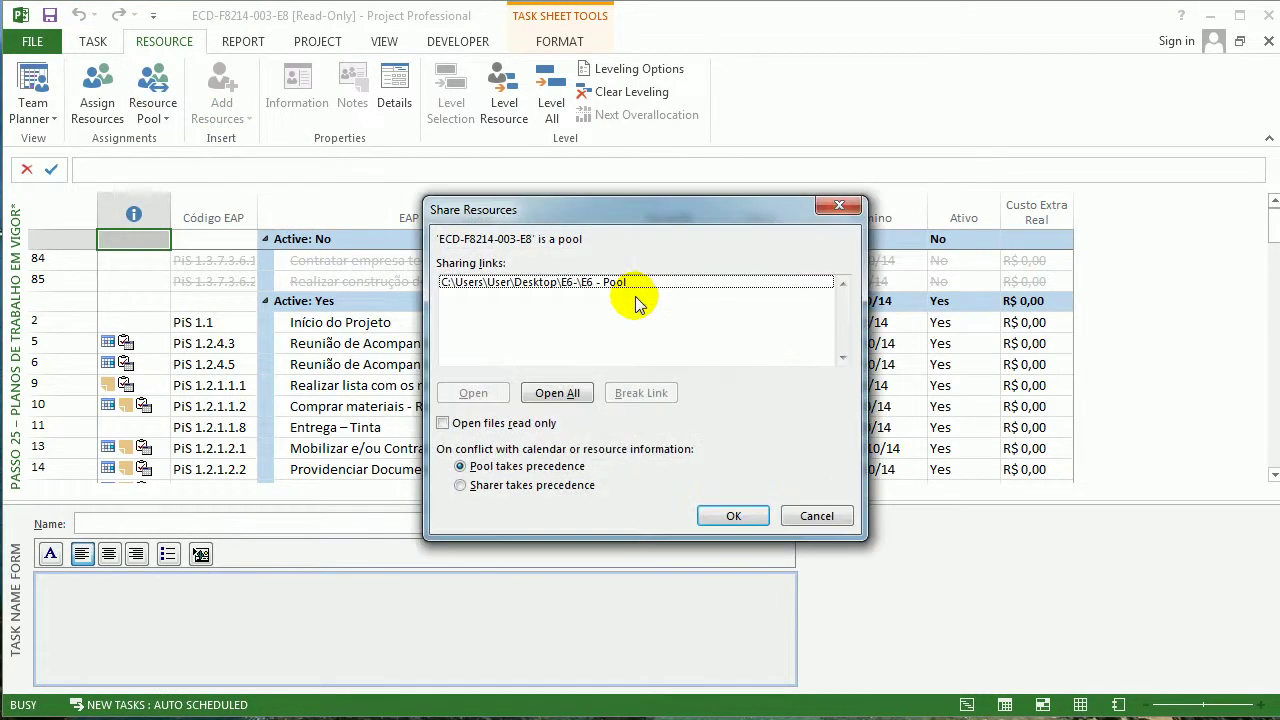
pyautogui.click(816, 515)
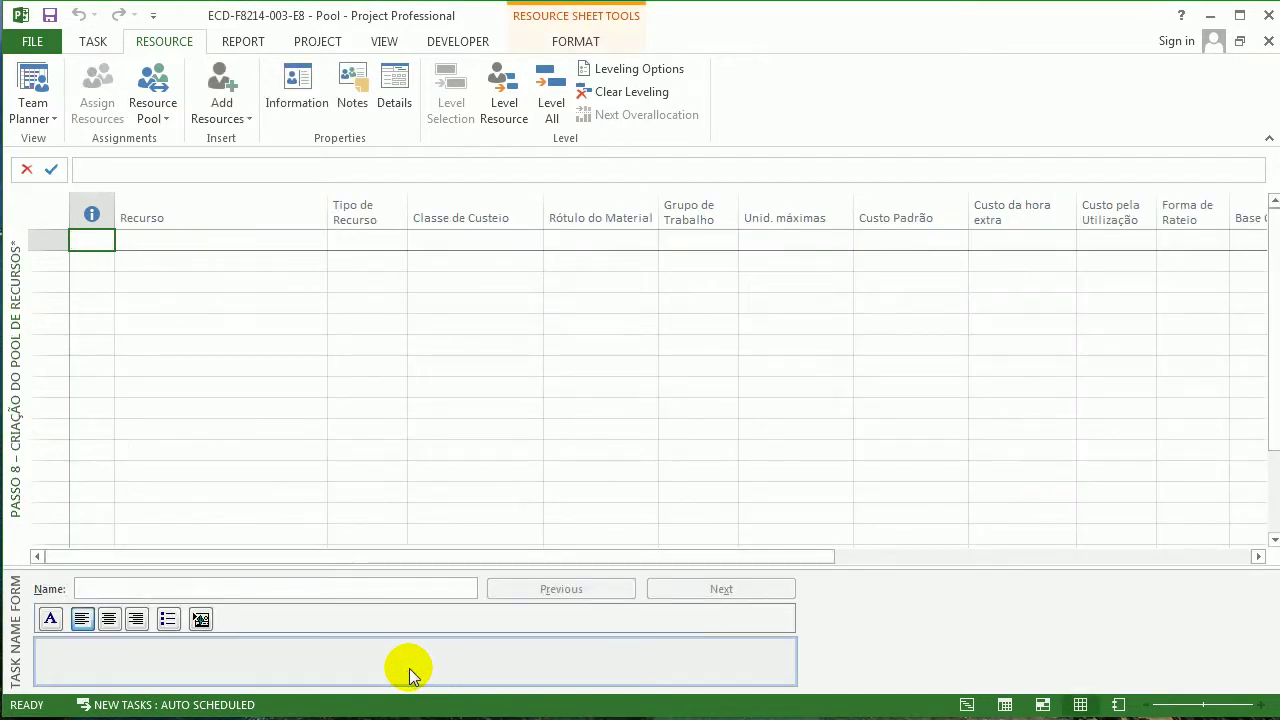
# Inspect the resource sheet of the Pool project and compare it with the sharing links of the ECD-F8214-003-E8 project
pyautogui.click(271, 347)
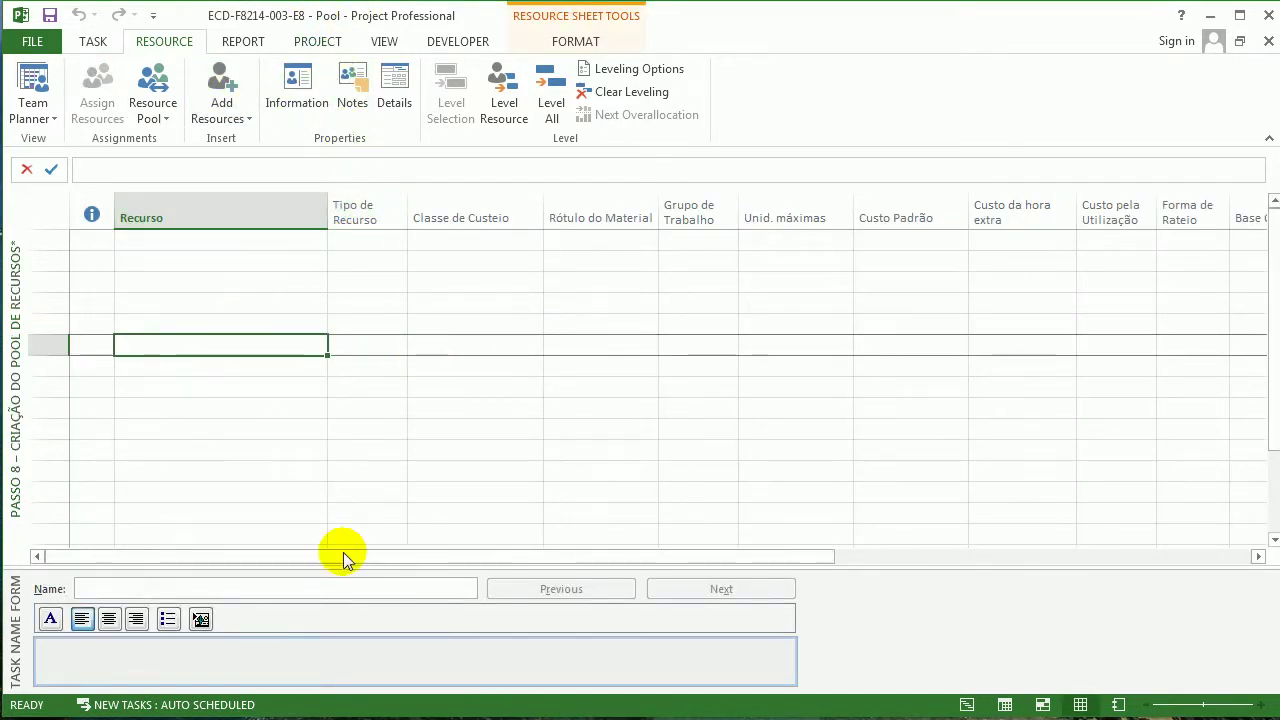
pyautogui.click(329, 671)
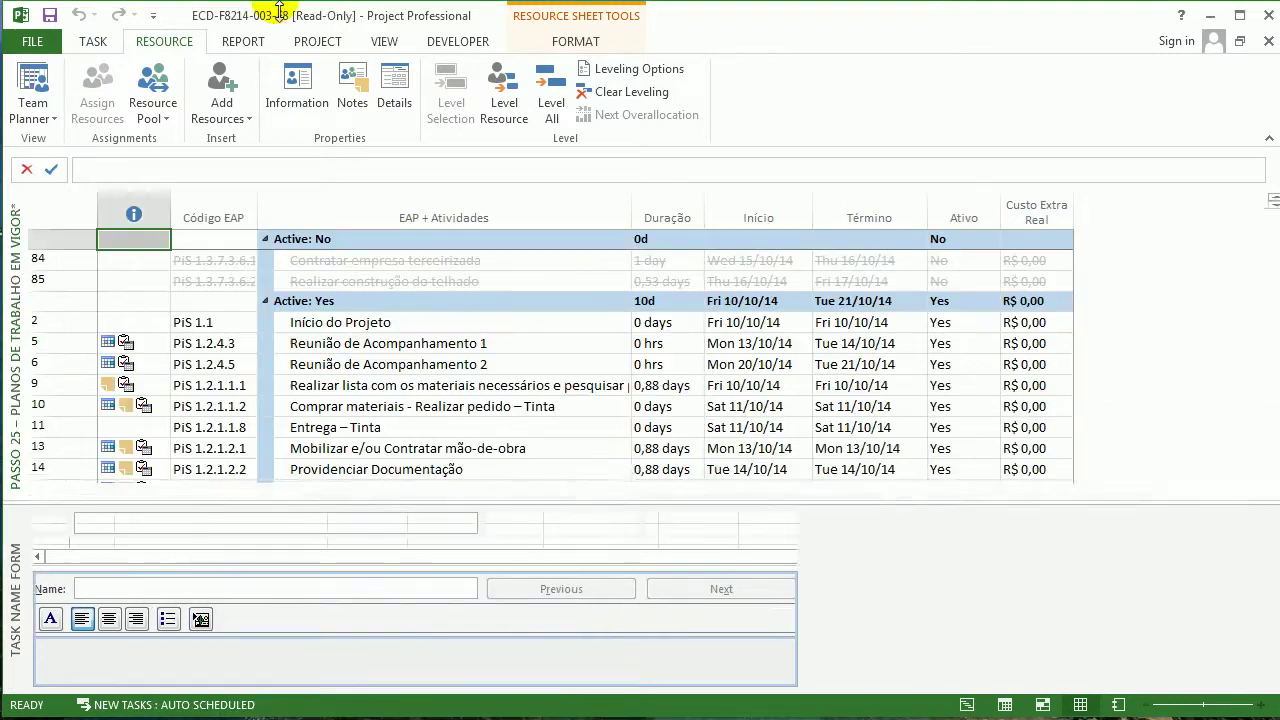
pyautogui.click(168, 119)
pyautogui.click(180, 139)
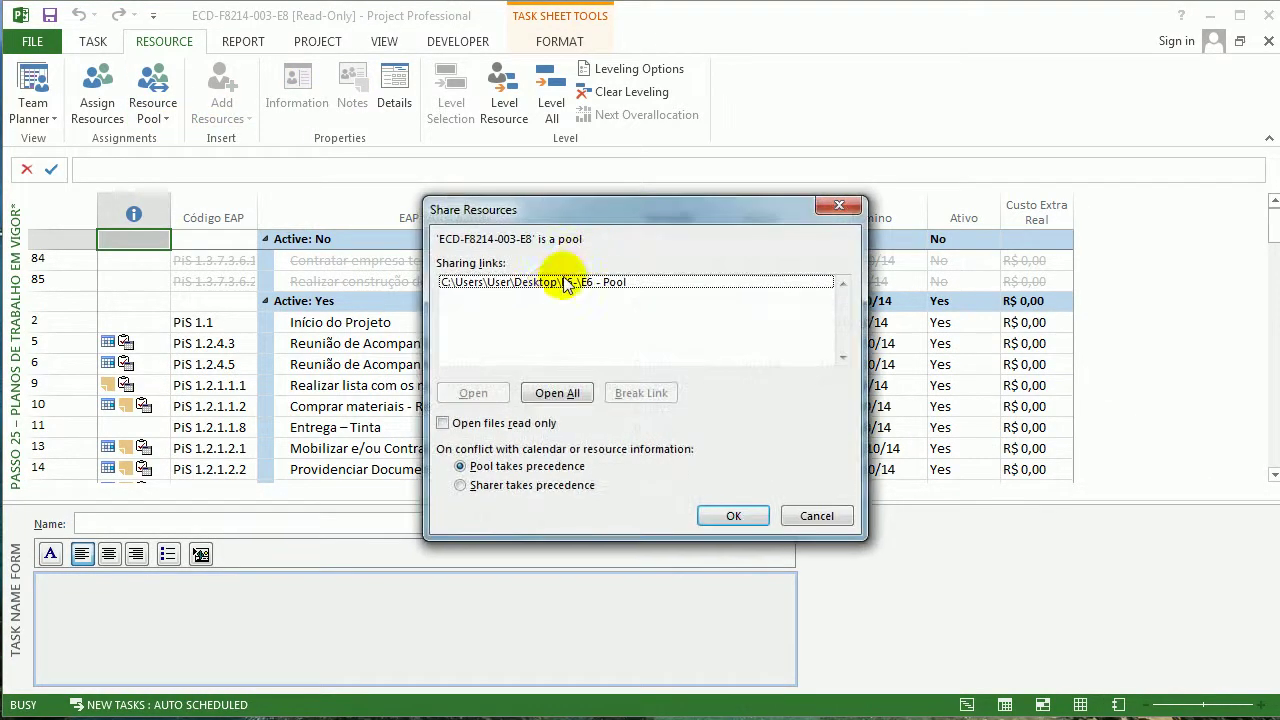
pyautogui.click(816, 515)
# Switch to the ECD-F8214-003-E8 - Pool project and check its Share Resources source without changing it
pyautogui.moveTo(395, 708)
pyautogui.click(490, 655)
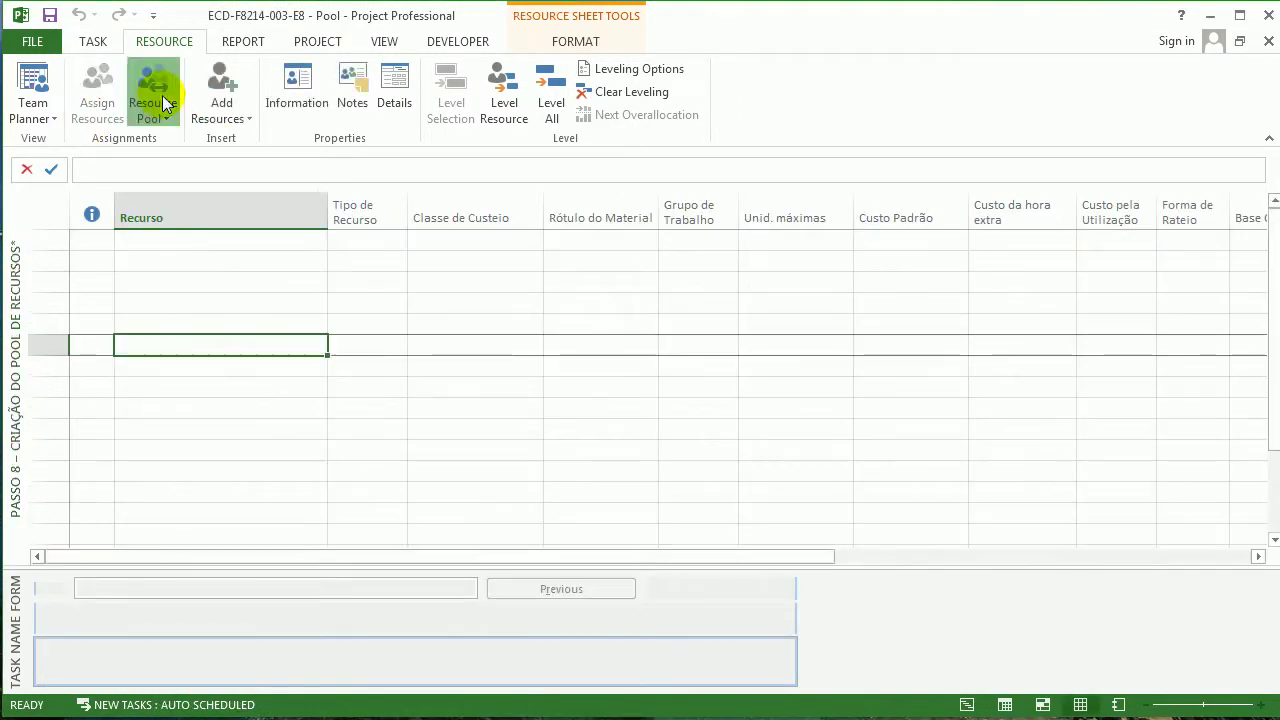
pyautogui.click(158, 115)
pyautogui.click(182, 139)
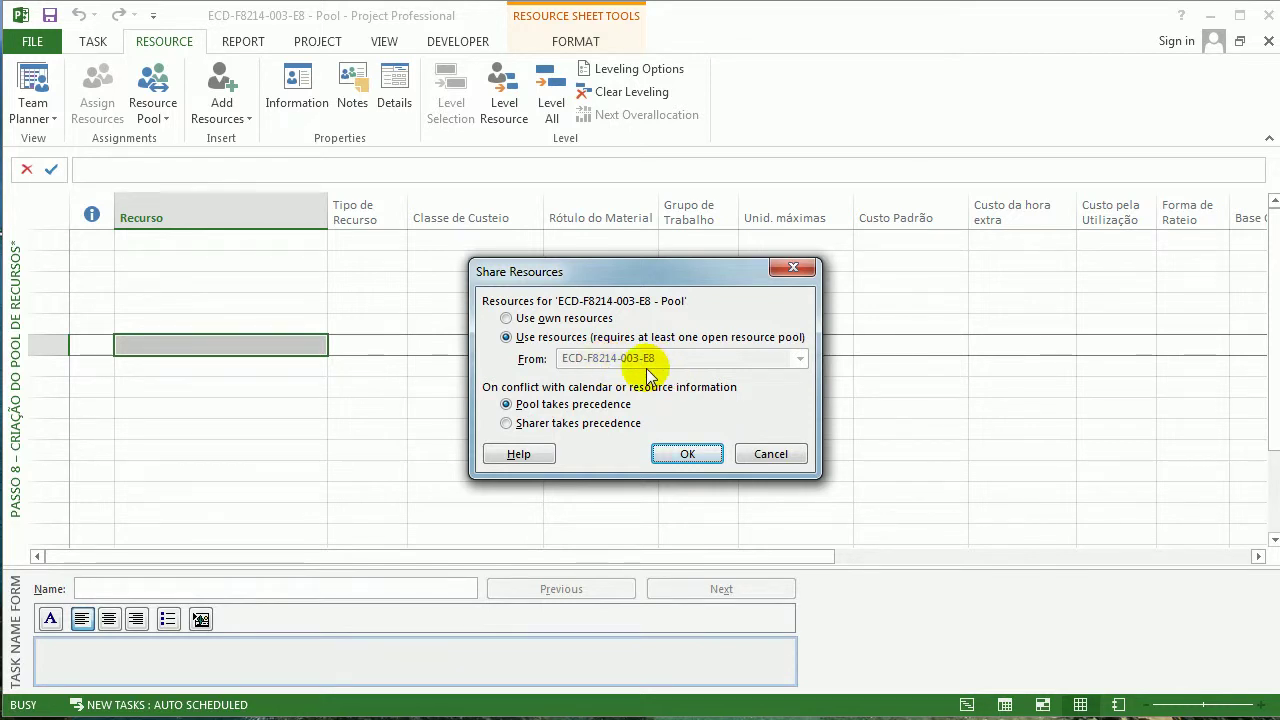
pyautogui.click(797, 452)
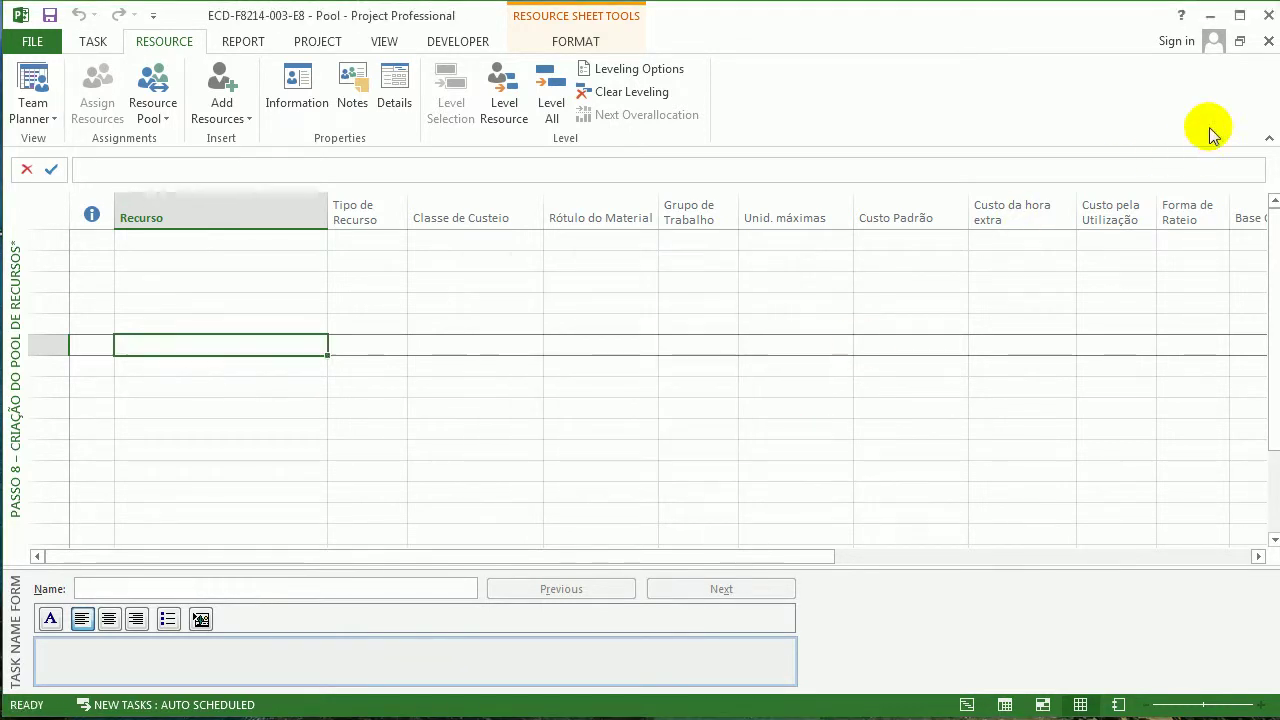
# Close the ECD-F8214-003-E8 - Pool project and return to the ECD-F8214-003-E8 task sheet
pyautogui.click(1266, 42)
pyautogui.click(654, 437)
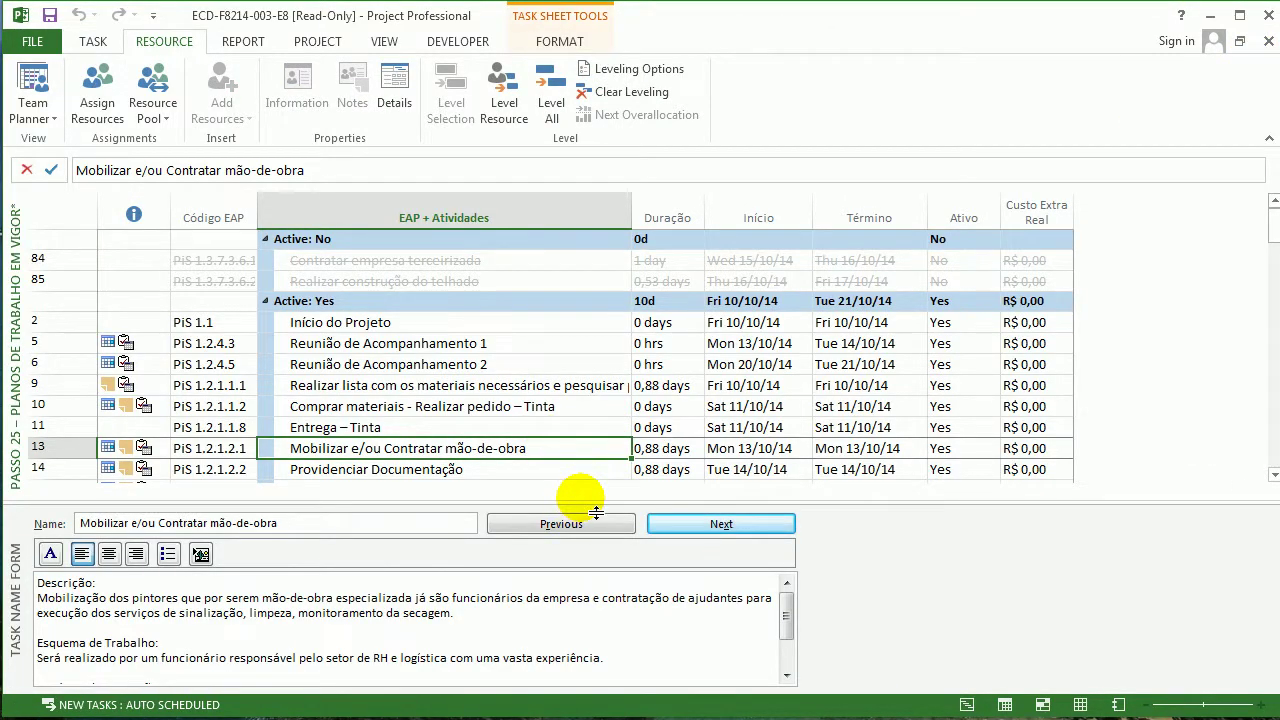
# Switch to the Passo 24 – Planos de Mitigação e Contingência view and open its table definition
pyautogui.moveTo(596, 512); pyautogui.dragTo(594, 537)
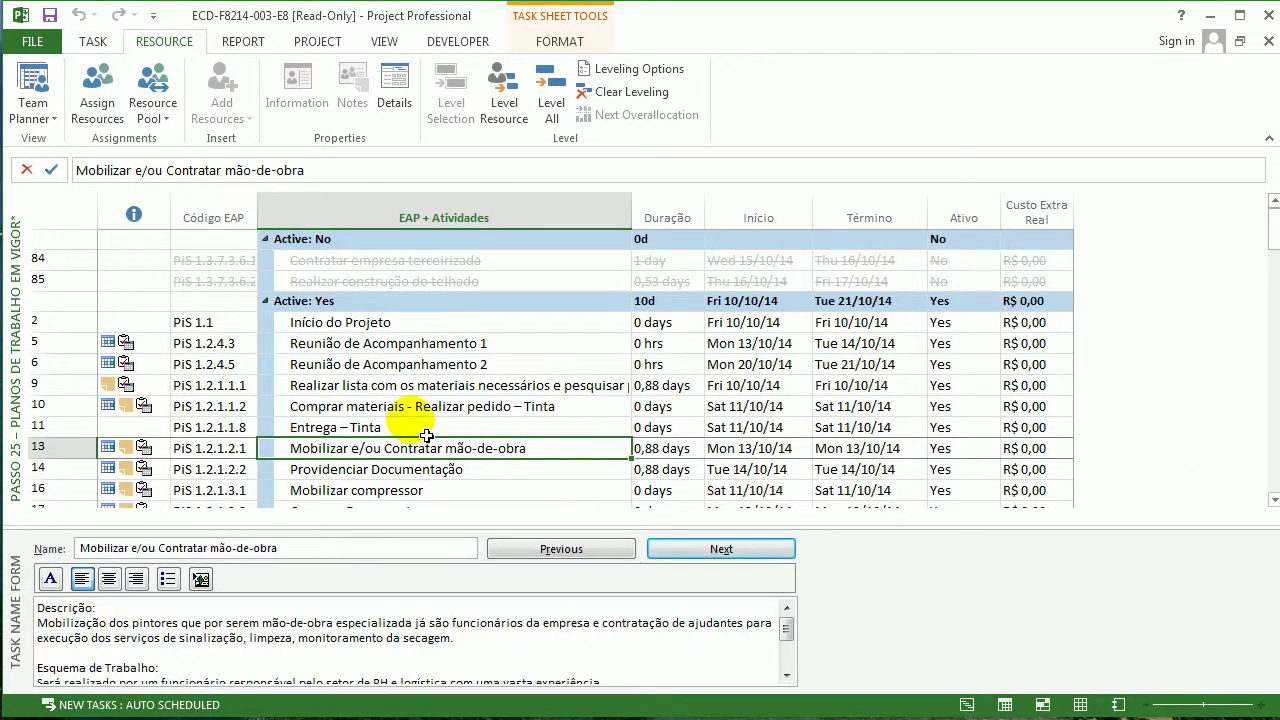
pyautogui.rightClick(25, 280)
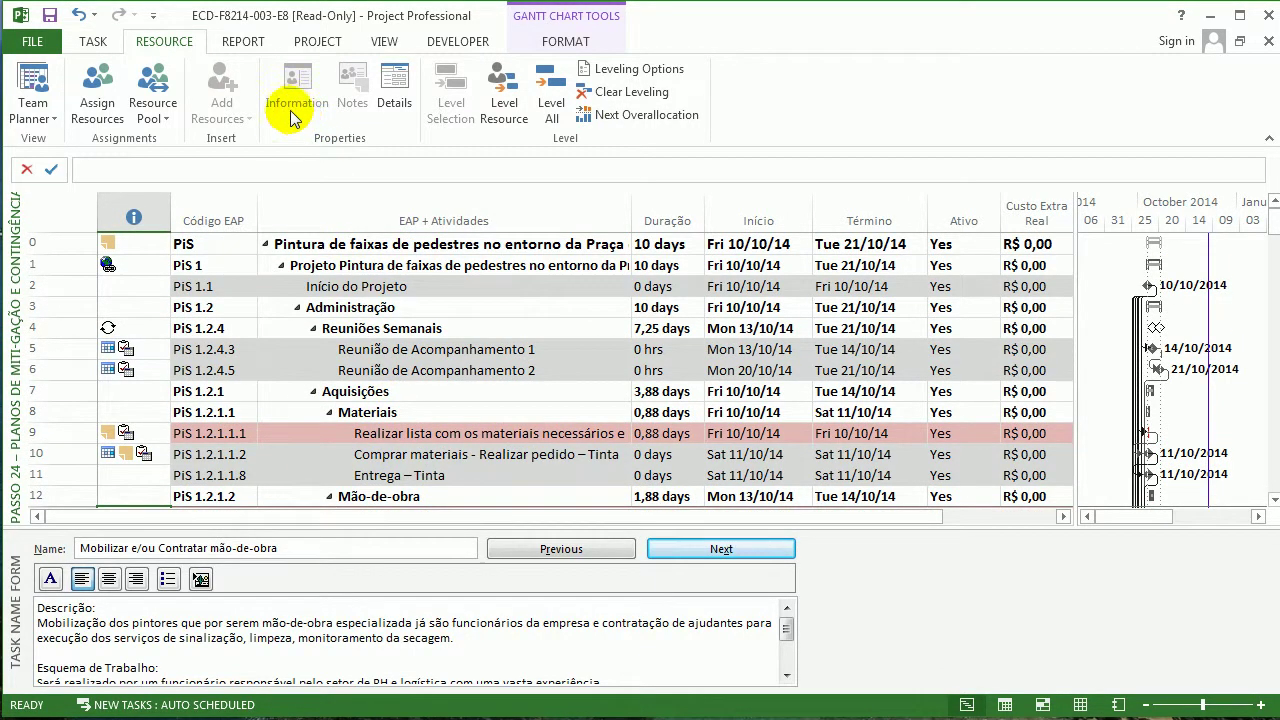
pyautogui.click(384, 41)
pyautogui.click(443, 117)
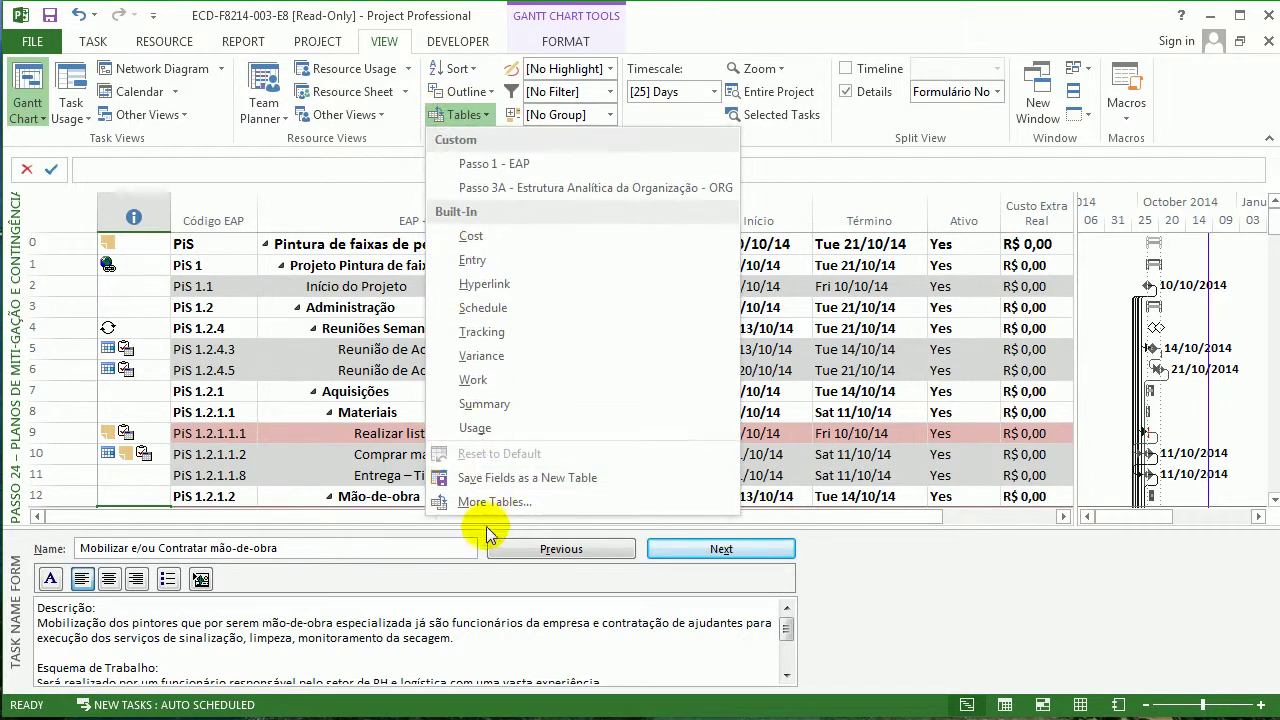
pyautogui.click(488, 504)
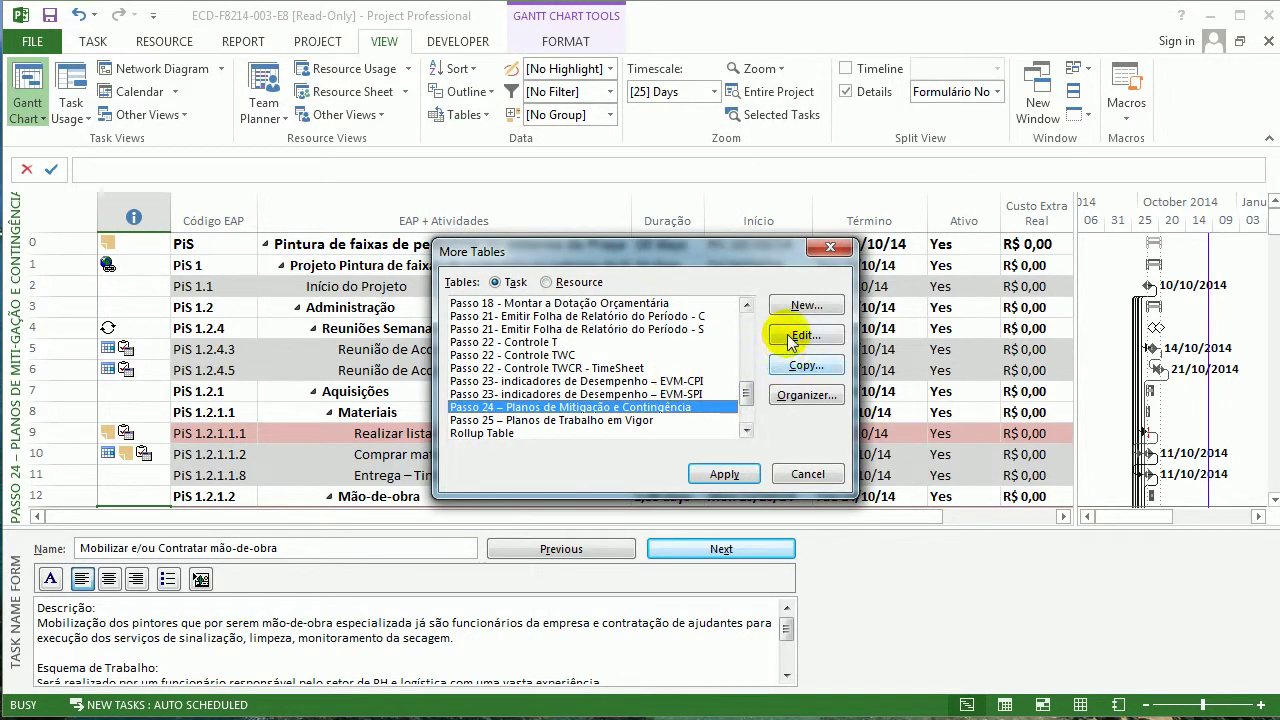
pyautogui.click(780, 336)
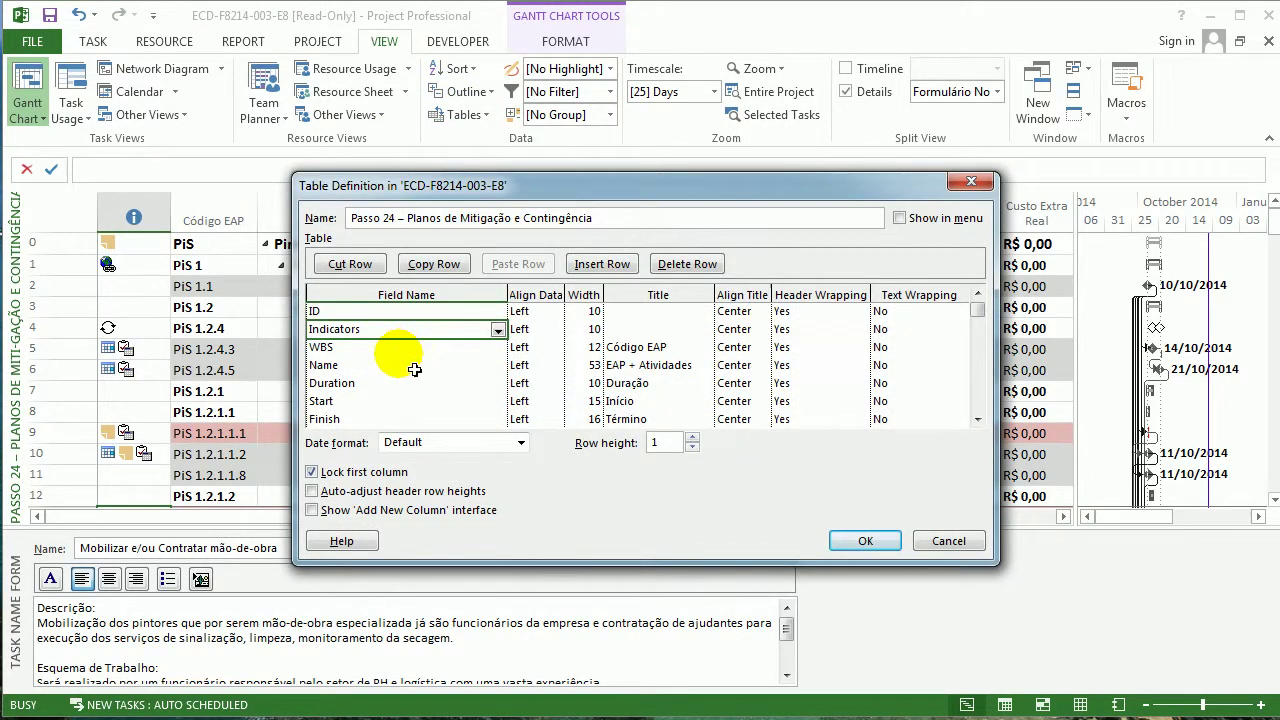
# Review the fields in the Passo 24 table definition, then close it and the table list without changes
pyautogui.press('Down')
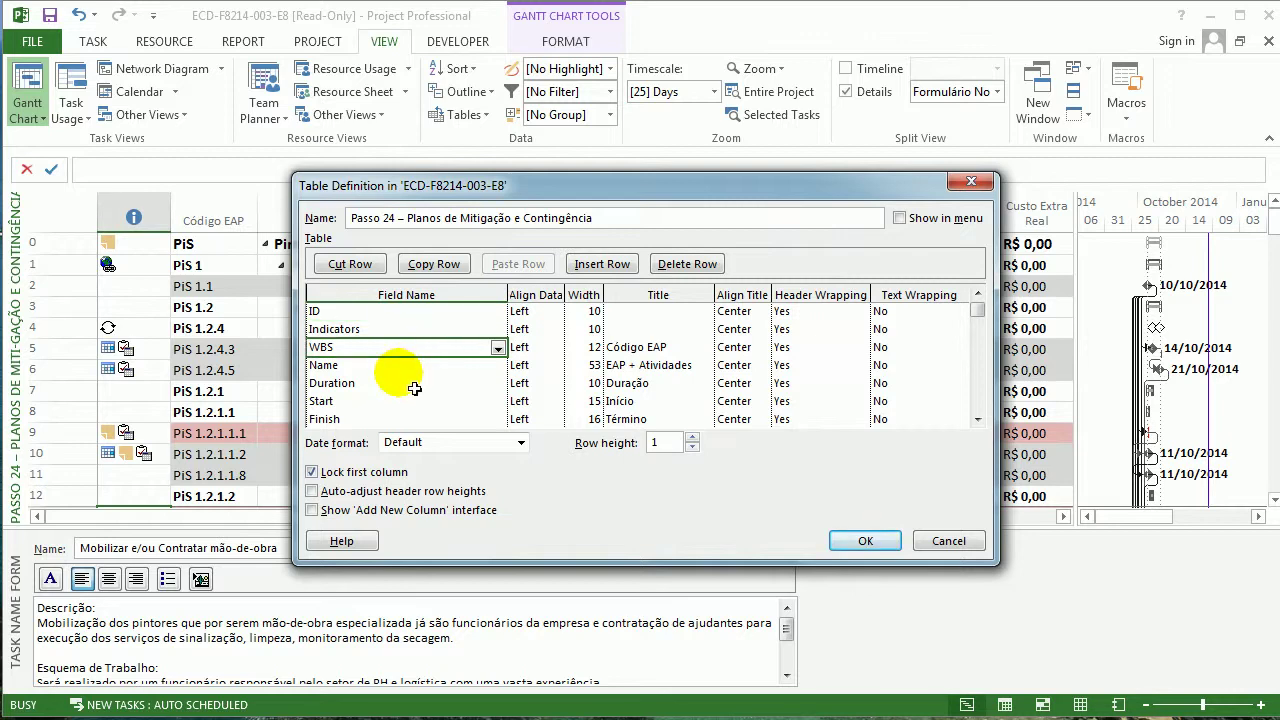
pyautogui.click(414, 388)
pyautogui.press('Down')
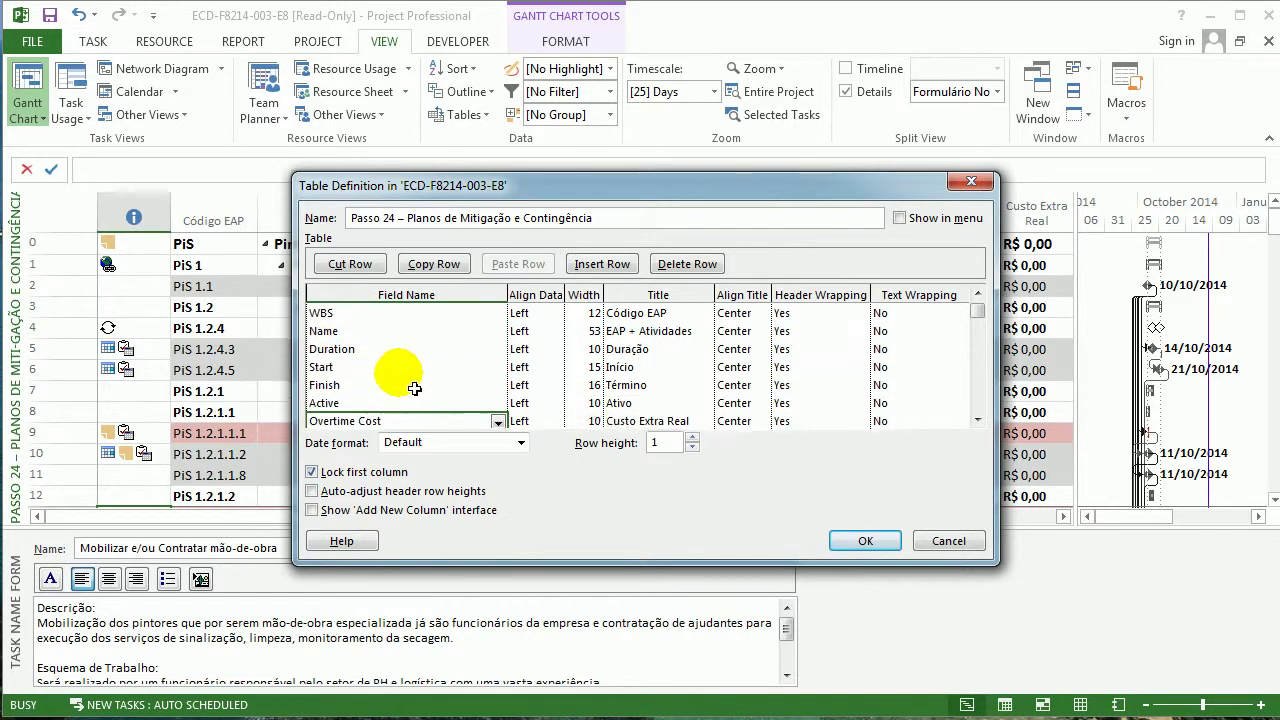
pyautogui.press('Down')
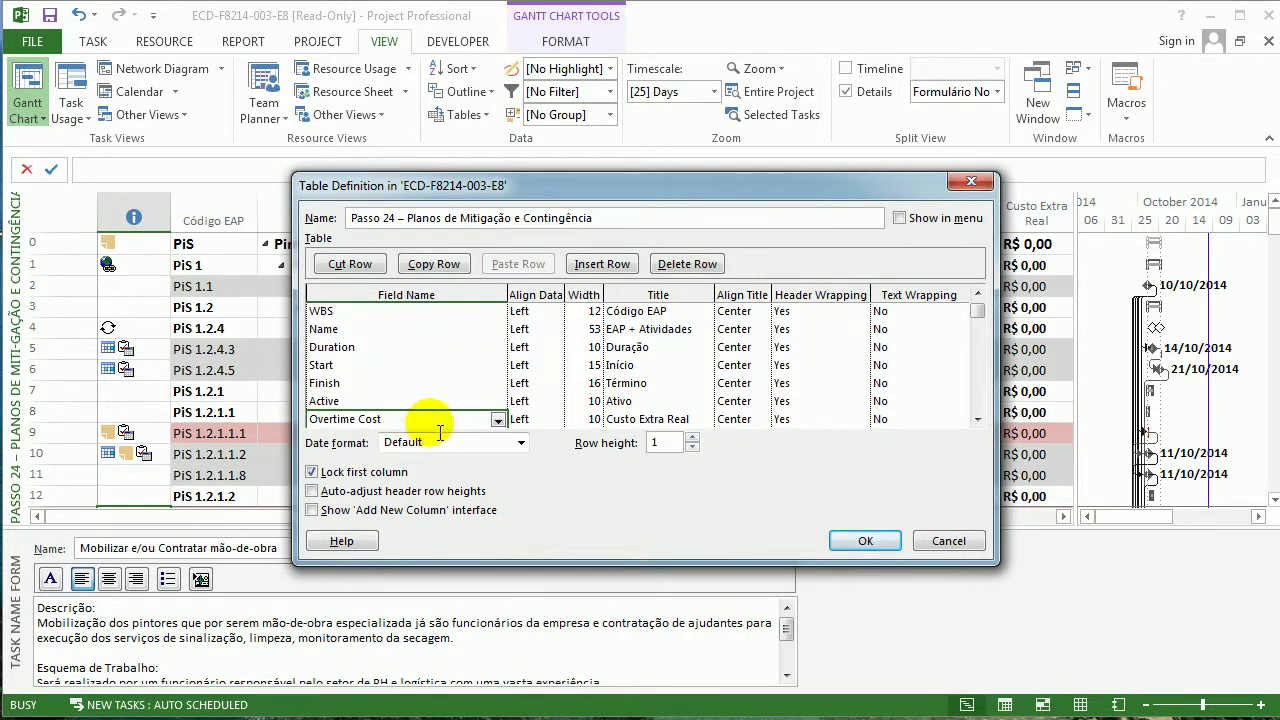
pyautogui.press('Down')
pyautogui.press('Down')
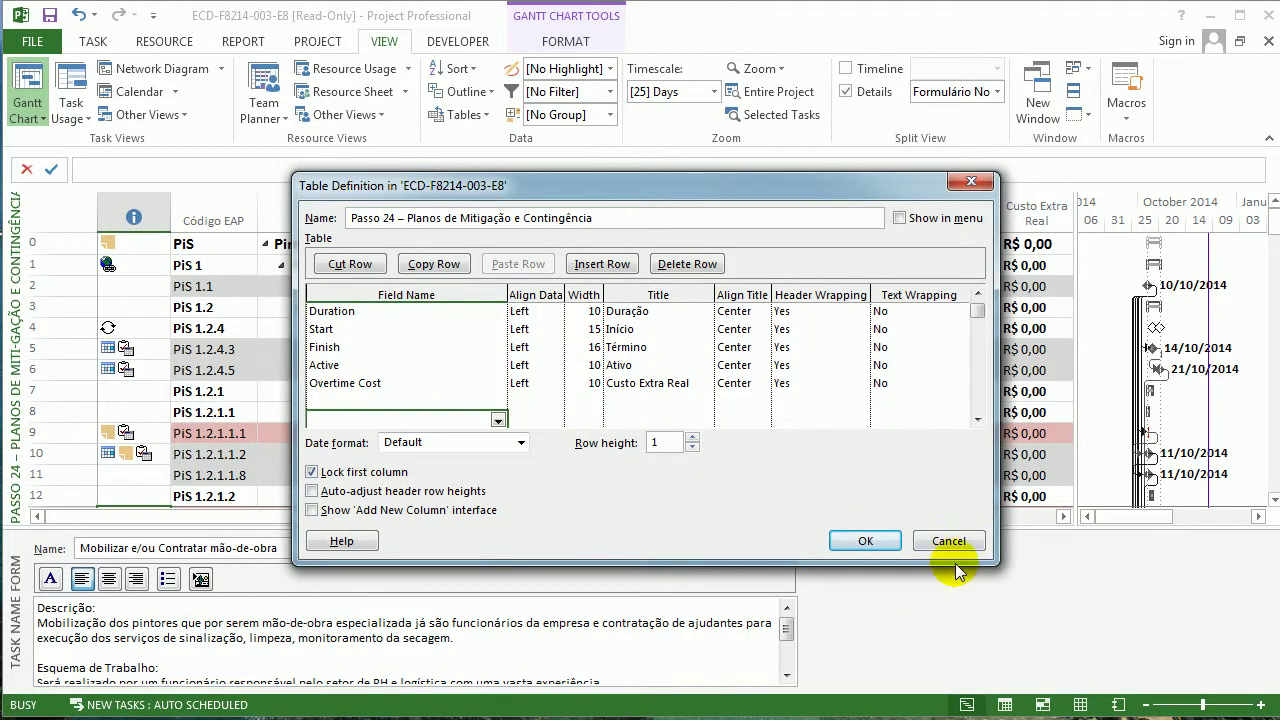
pyautogui.click(949, 543)
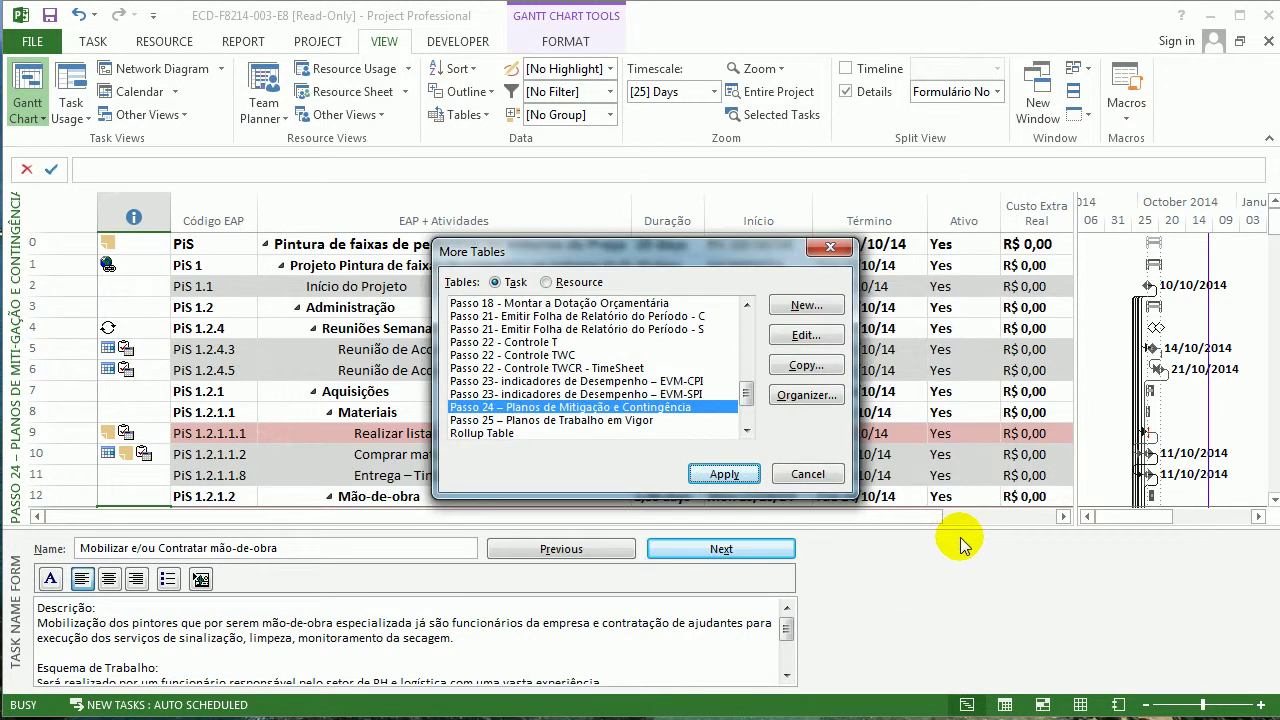
pyautogui.click(805, 475)
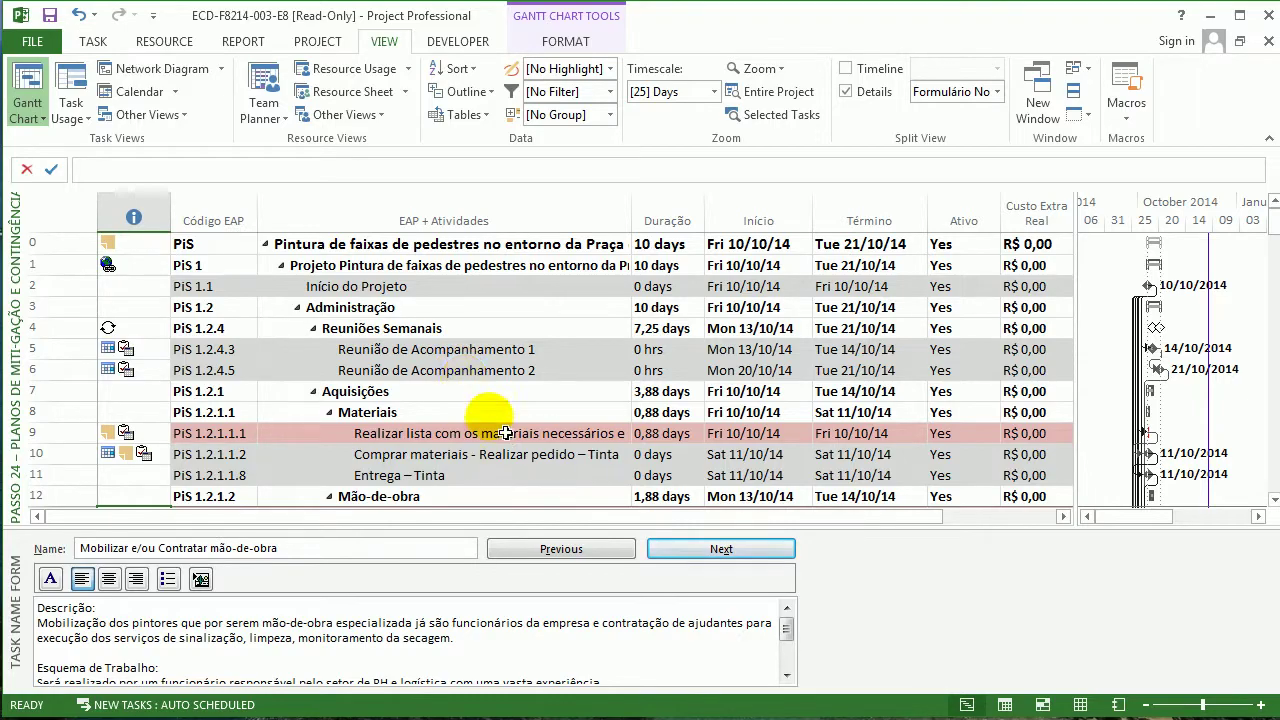
# Examine the Passo 24 task list, including the inactive tasks Pintar Faixa 1 (Contigência) and Contratar empresa terceirizada
pyautogui.scroll(-4, 490, 410)
pyautogui.scroll(-13, 505, 432)
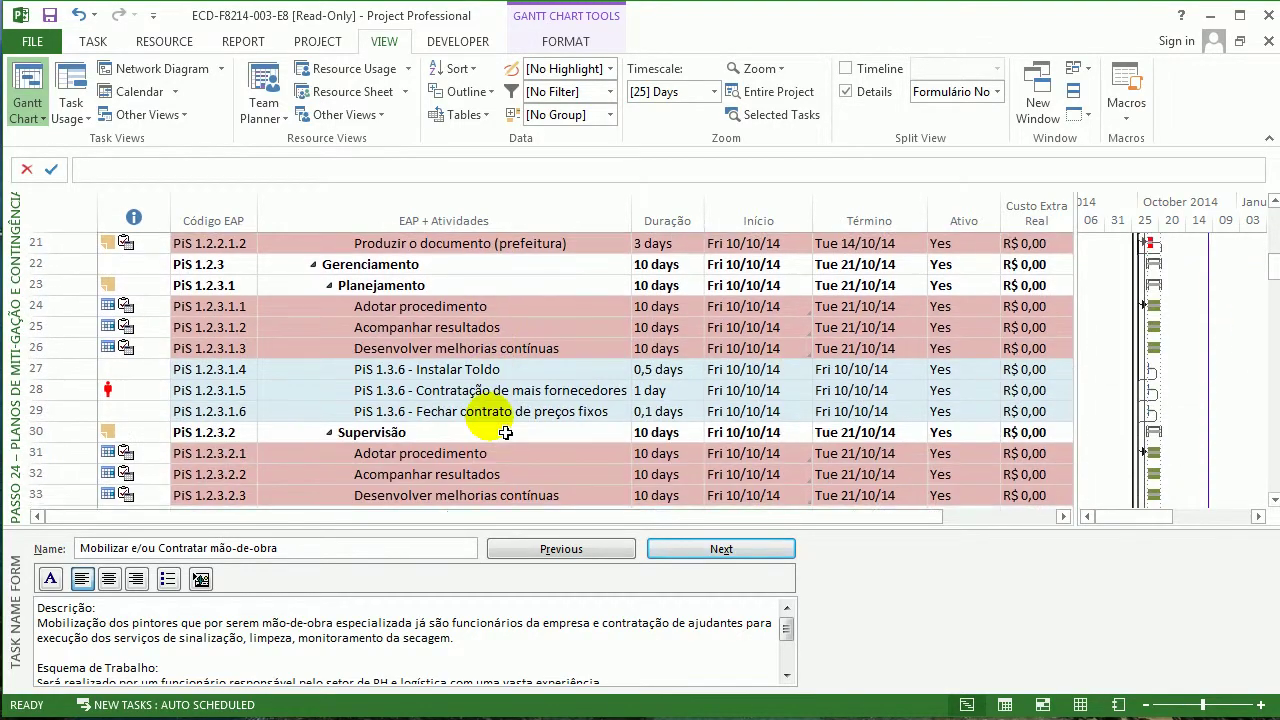
pyautogui.scroll(-10, 505, 432)
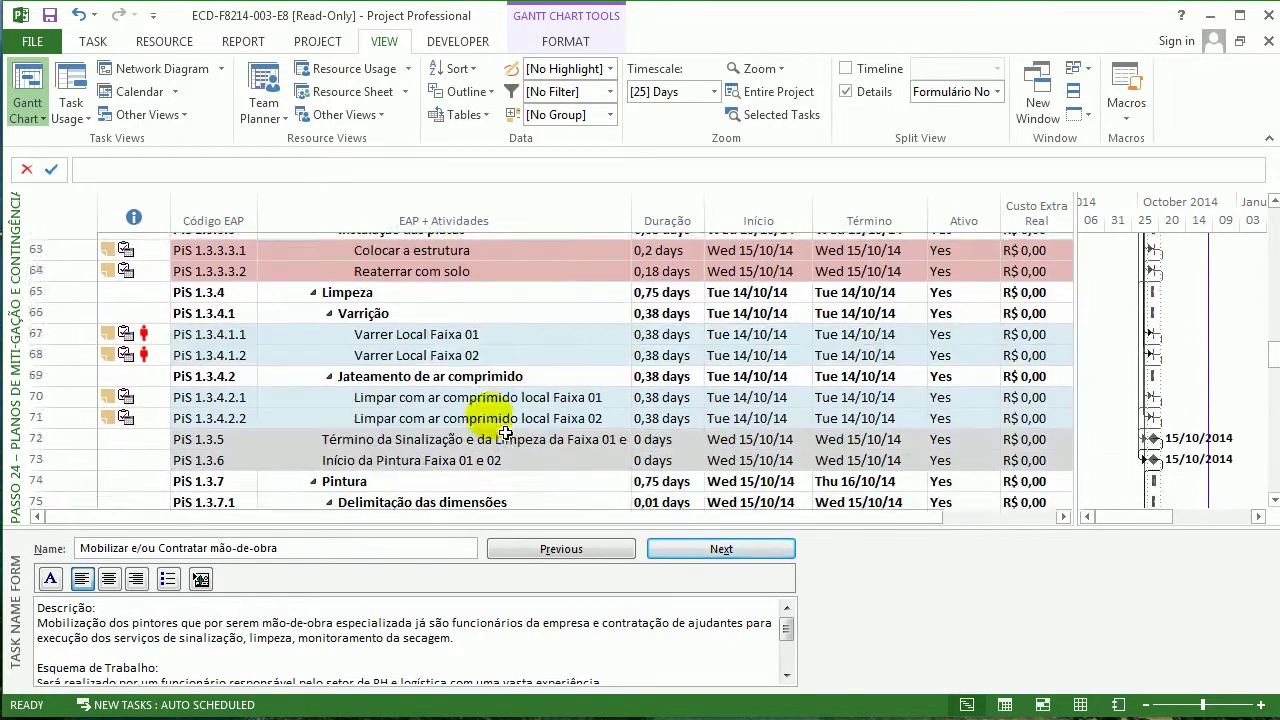
pyautogui.click(487, 288)
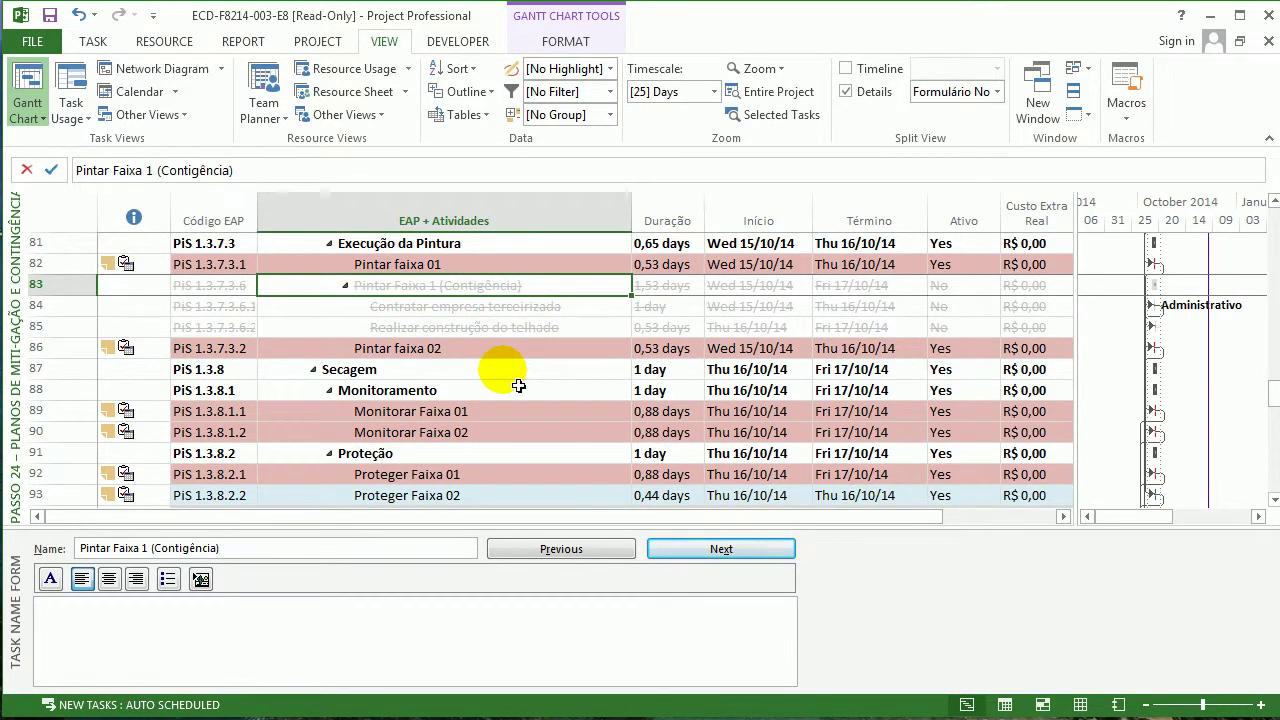
pyautogui.click(538, 312)
pyautogui.scroll(7, 530, 395)
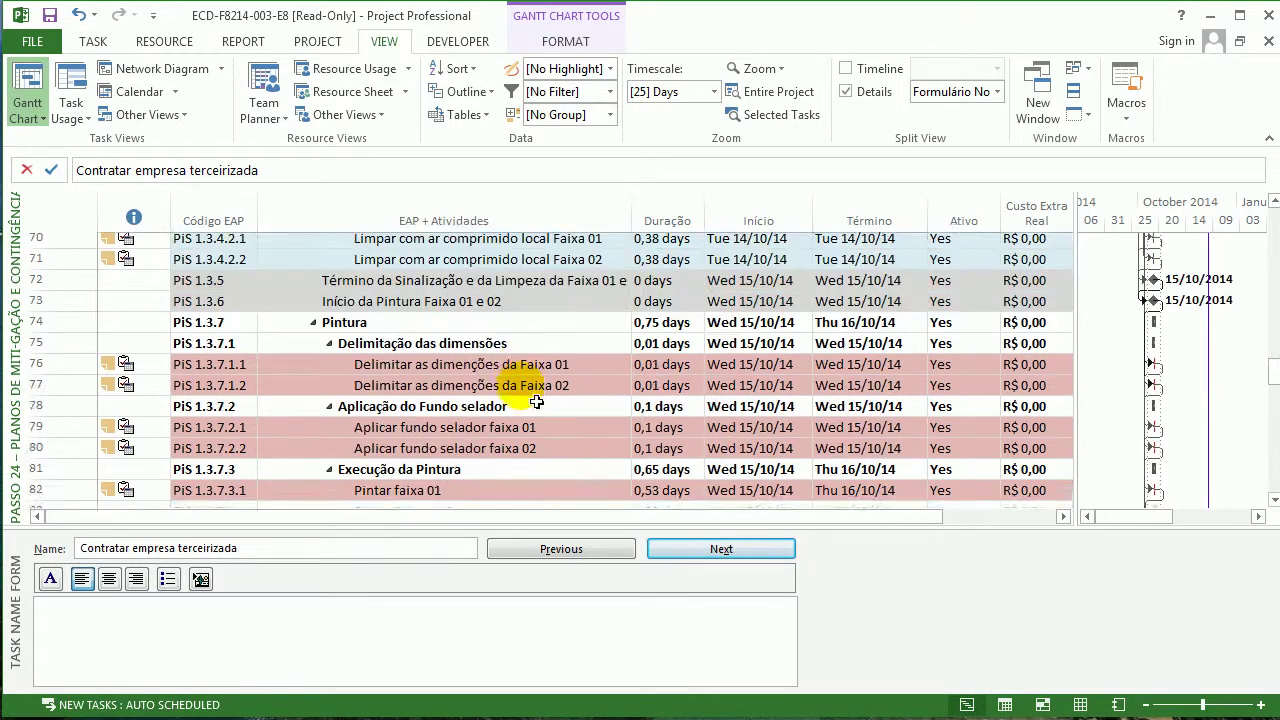
pyautogui.scroll(20, 537, 402)
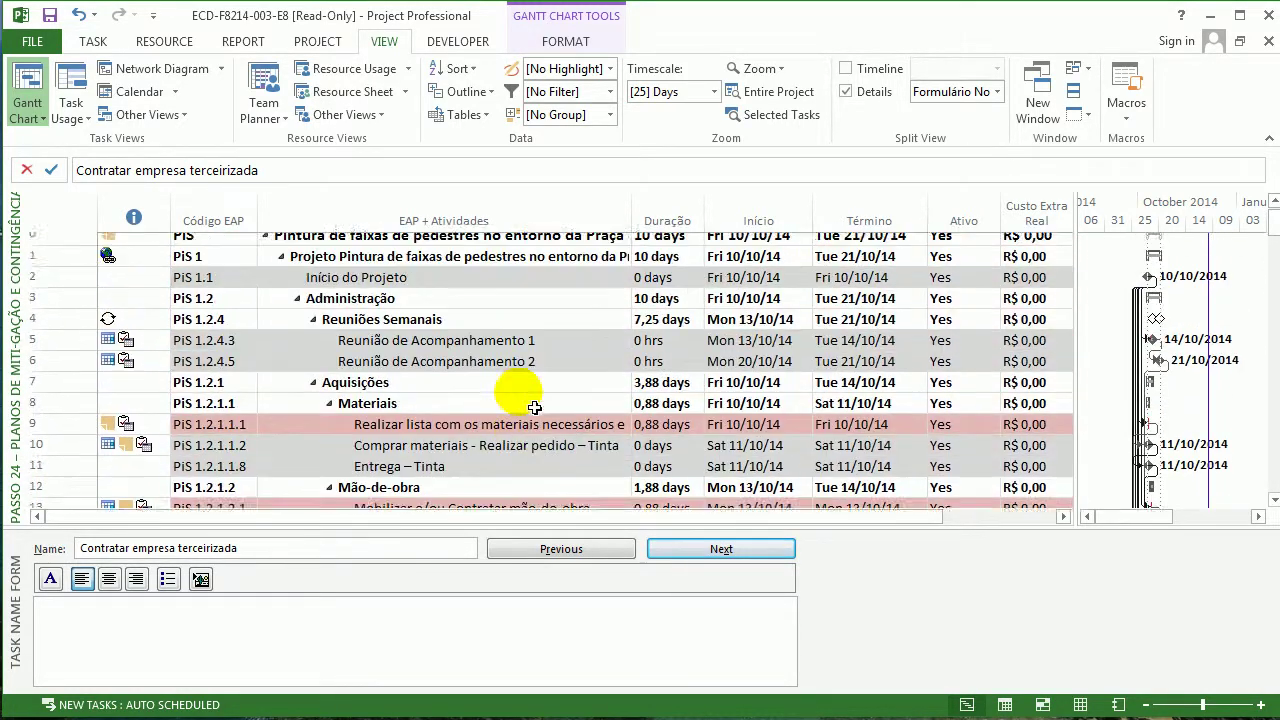
# Switch to the Passo 25 – Planos de Trabalho em Vigor view and check the notes of Reunião de Acompanhamento 2 and the materials list task
pyautogui.moveTo(506, 520); pyautogui.dragTo(512, 553)
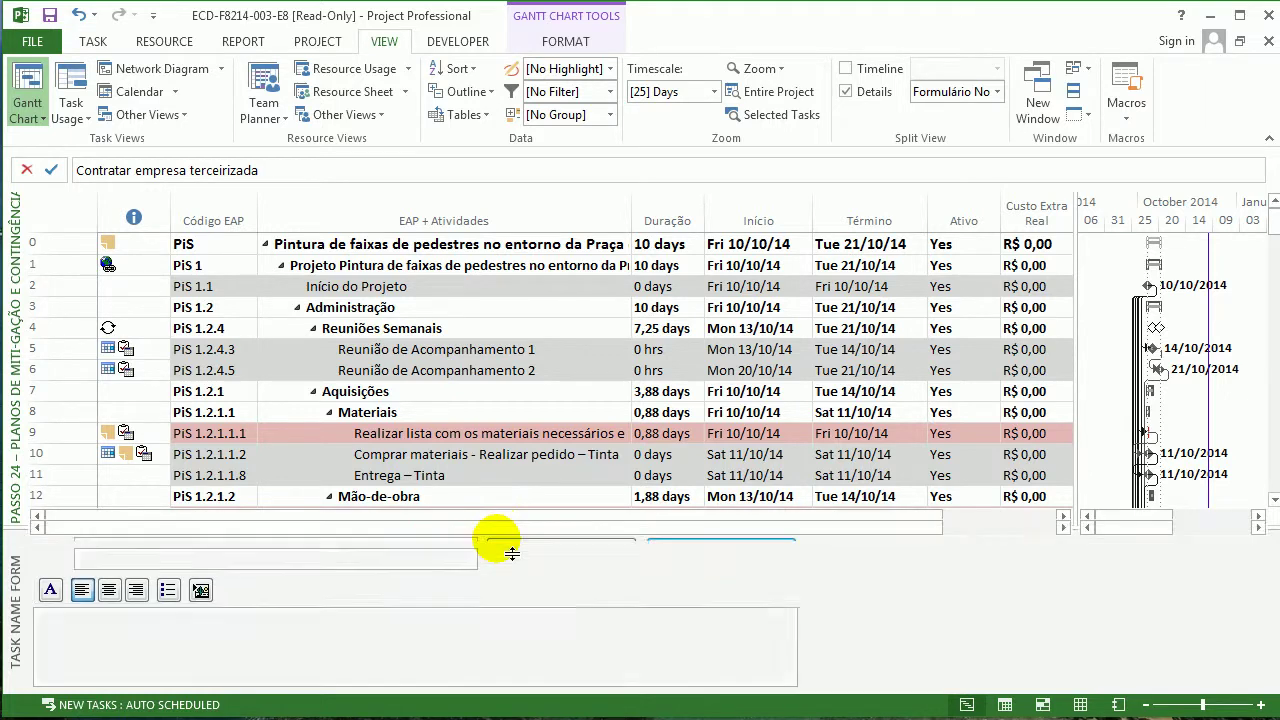
pyautogui.rightClick(14, 293)
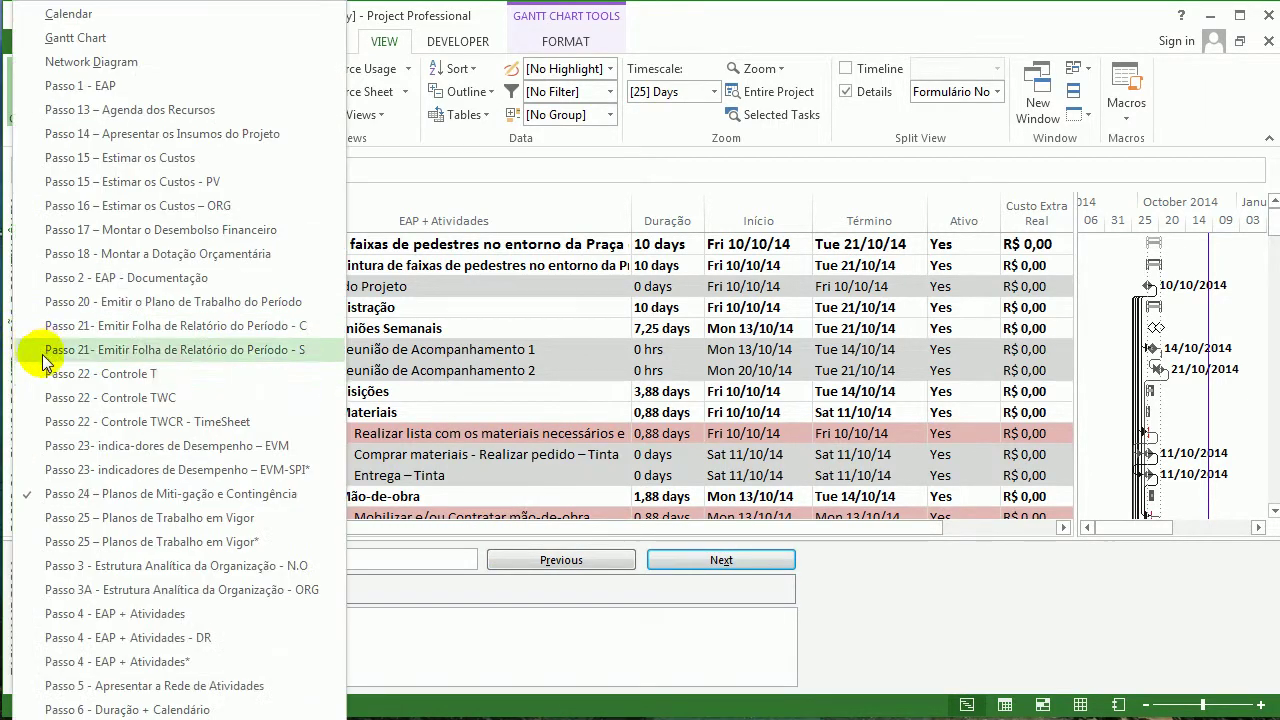
pyautogui.click(80, 518)
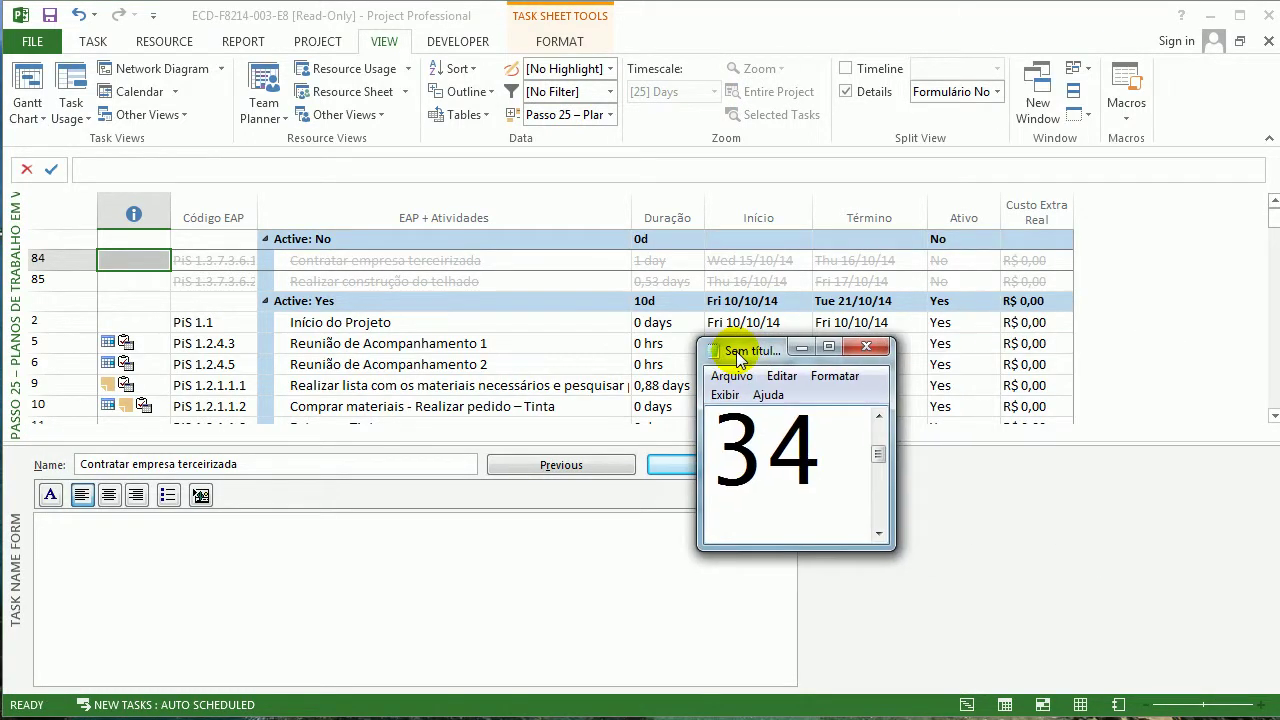
pyautogui.moveTo(738, 355); pyautogui.dragTo(1279, 430)
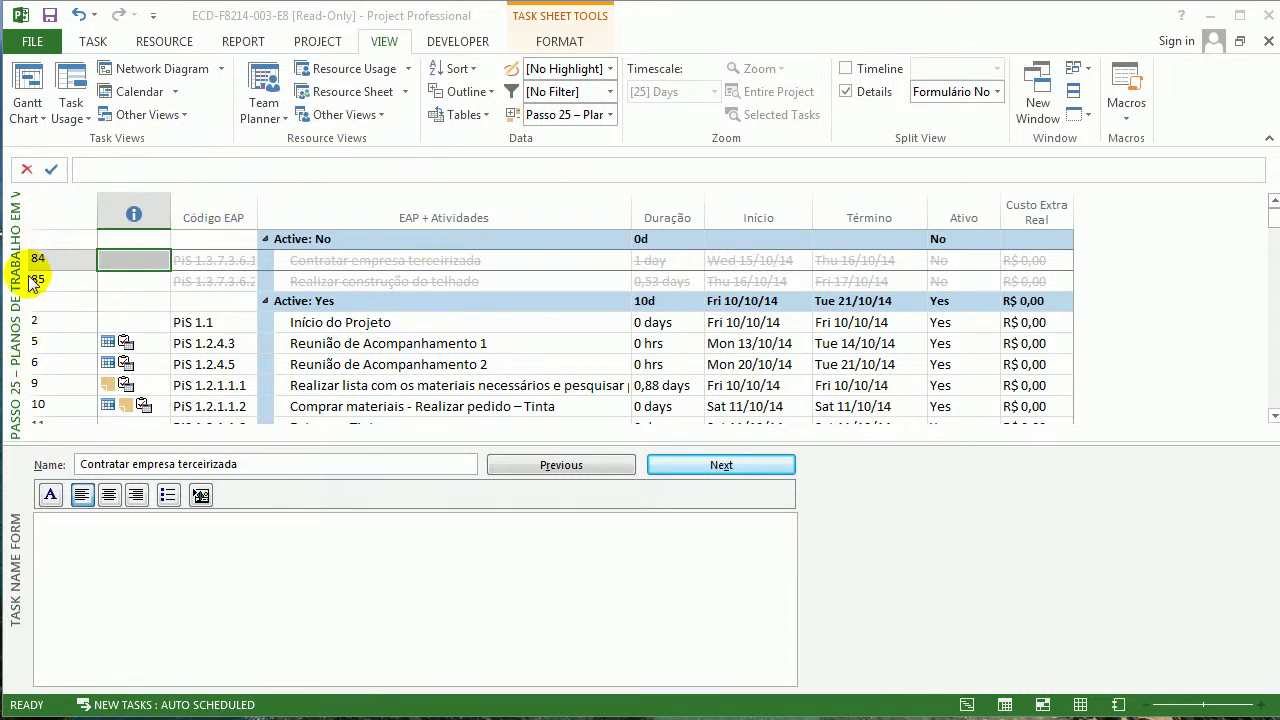
pyautogui.click(330, 366)
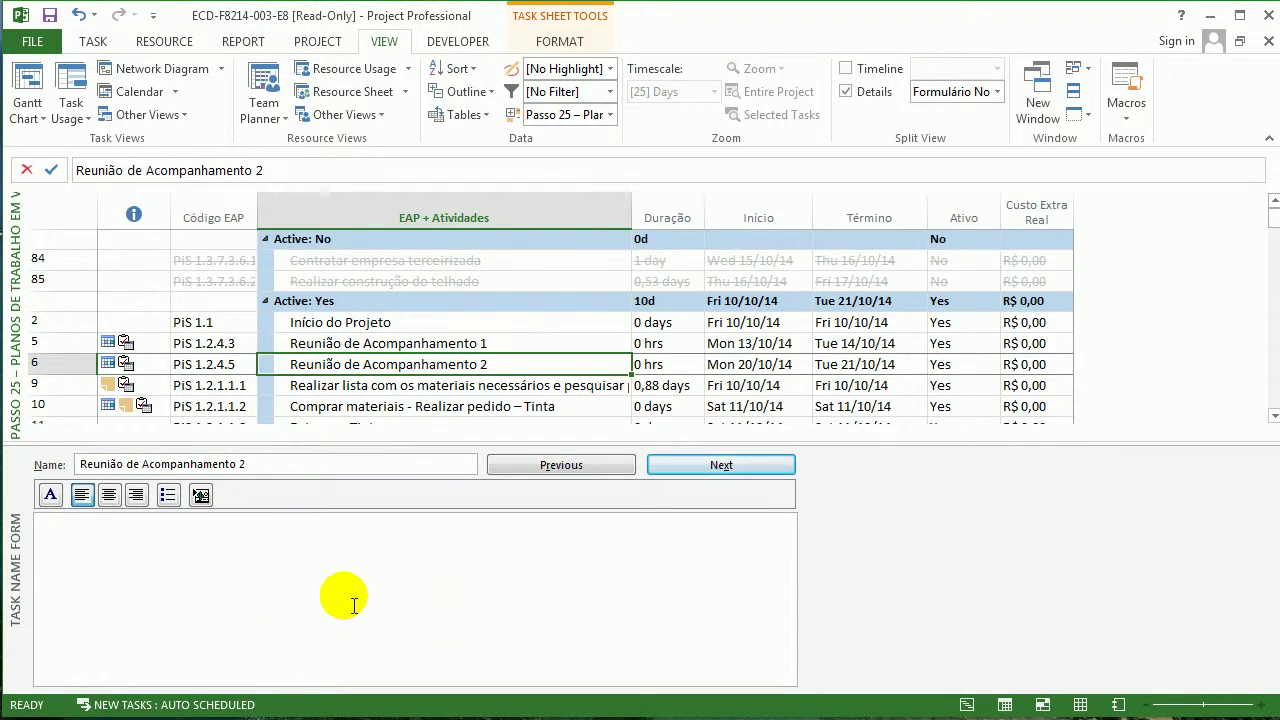
pyautogui.click(377, 388)
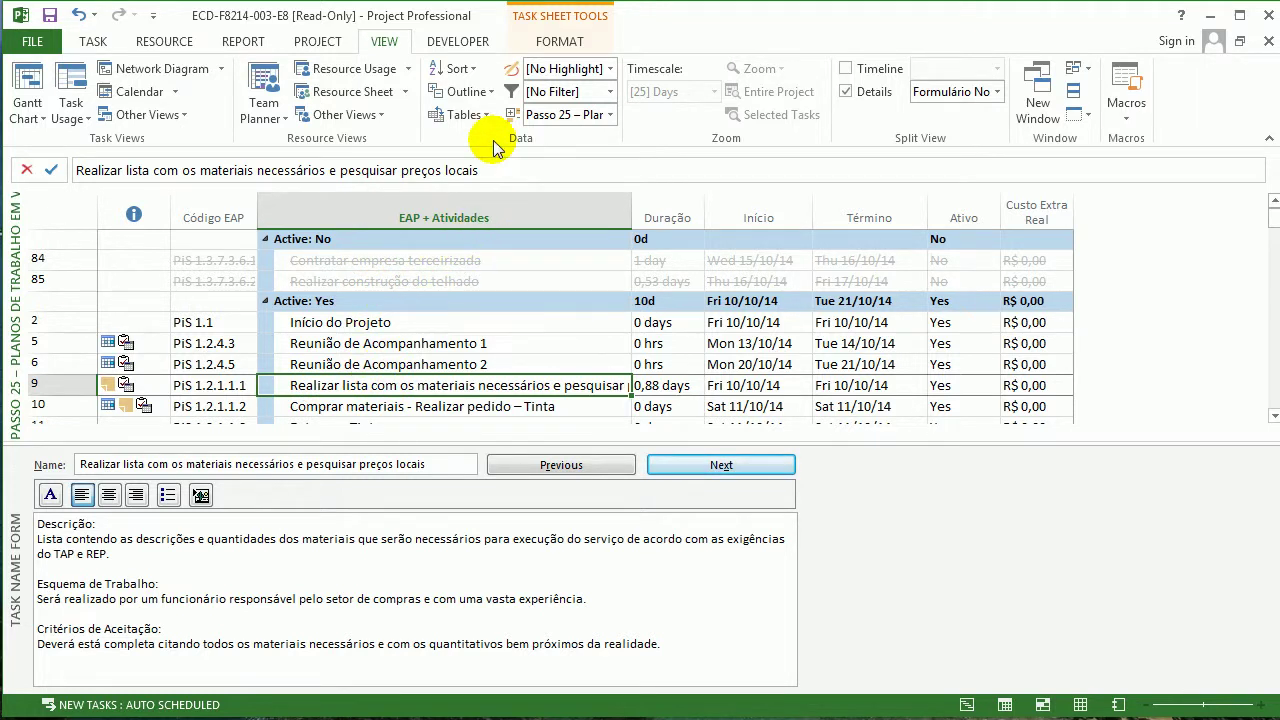
# Check the complete lists of task and resource filters for an existing Passo 25 filter
pyautogui.click(609, 91)
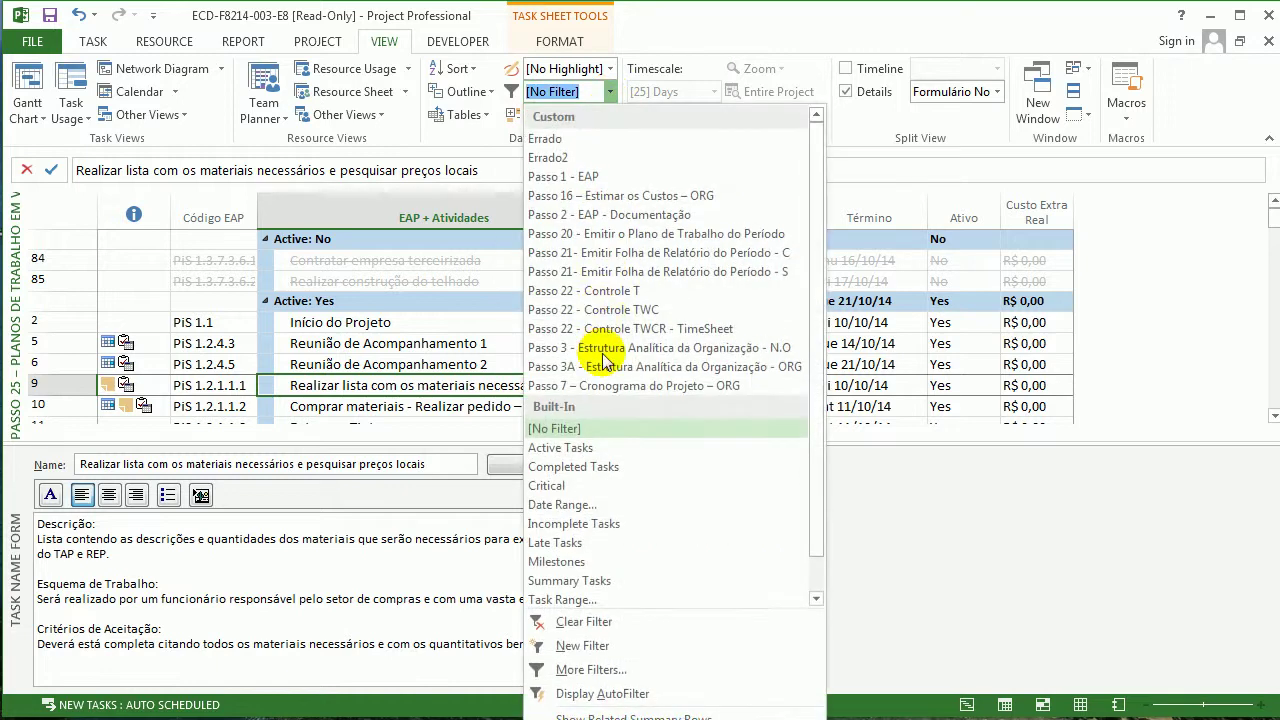
pyautogui.click(596, 669)
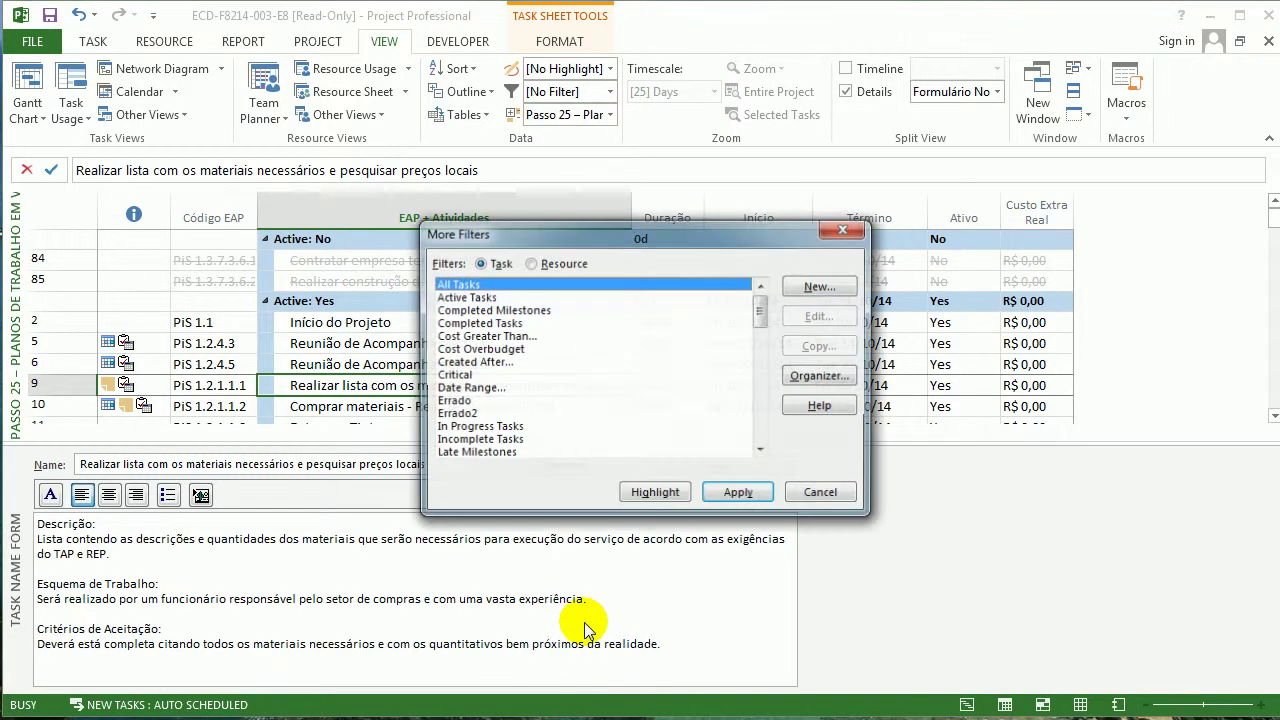
pyautogui.scroll(-10, 585, 369)
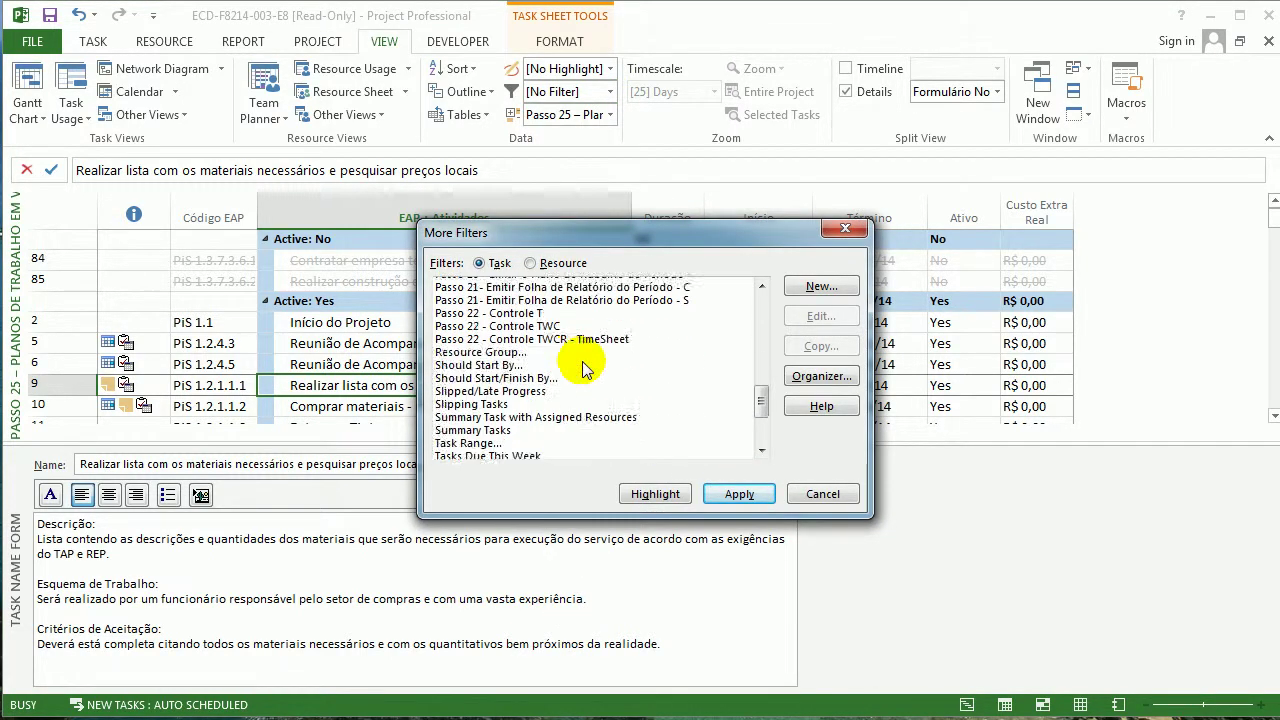
pyautogui.scroll(3, 562, 318)
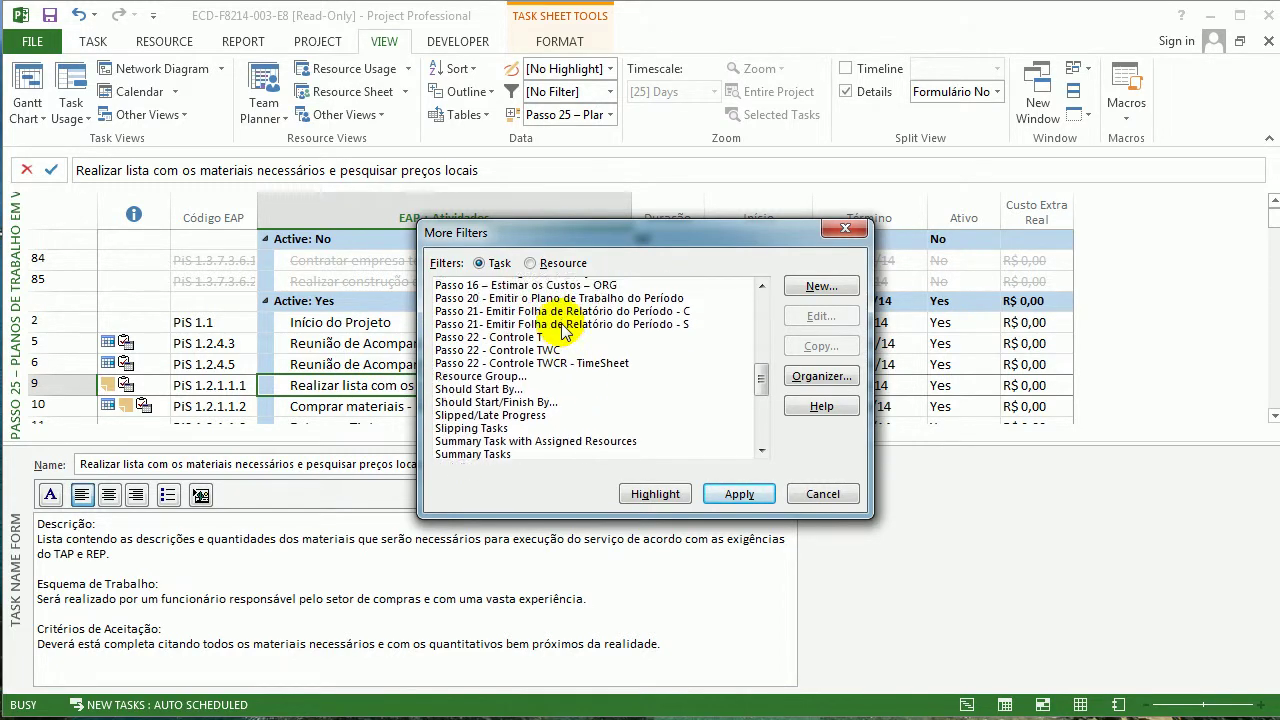
pyautogui.click(556, 266)
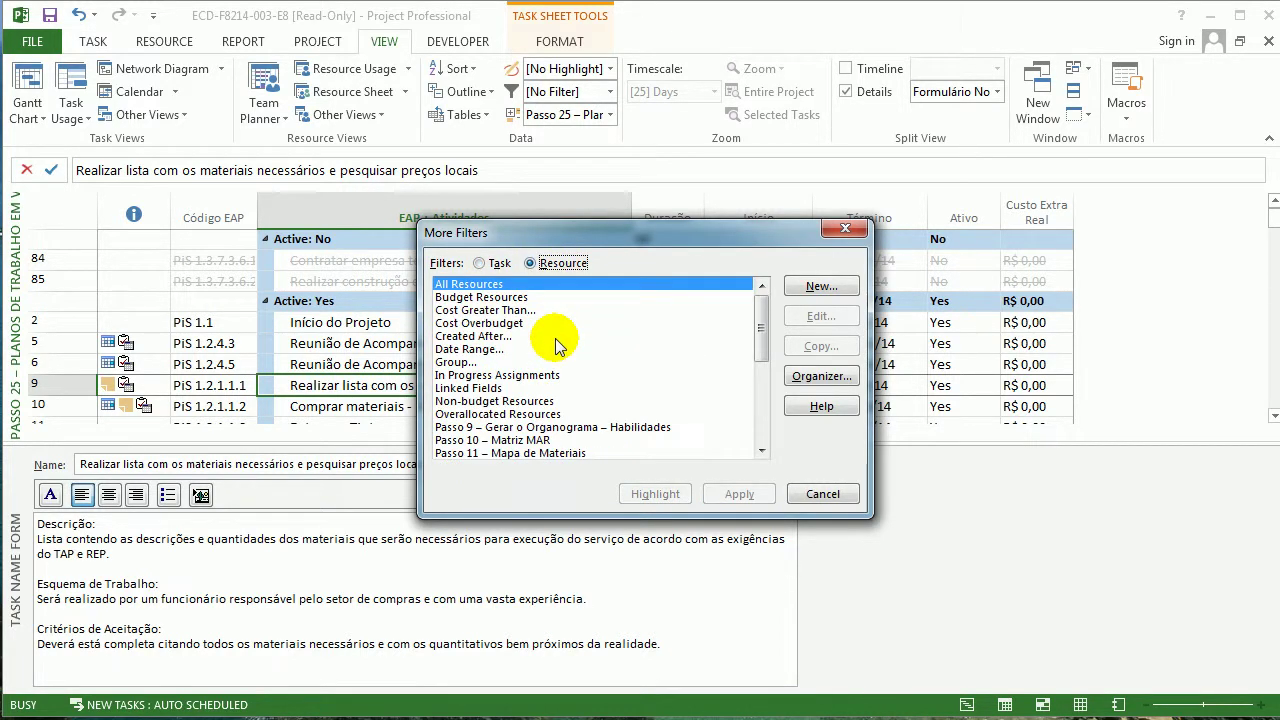
pyautogui.scroll(-4, 558, 345)
pyautogui.click(480, 263)
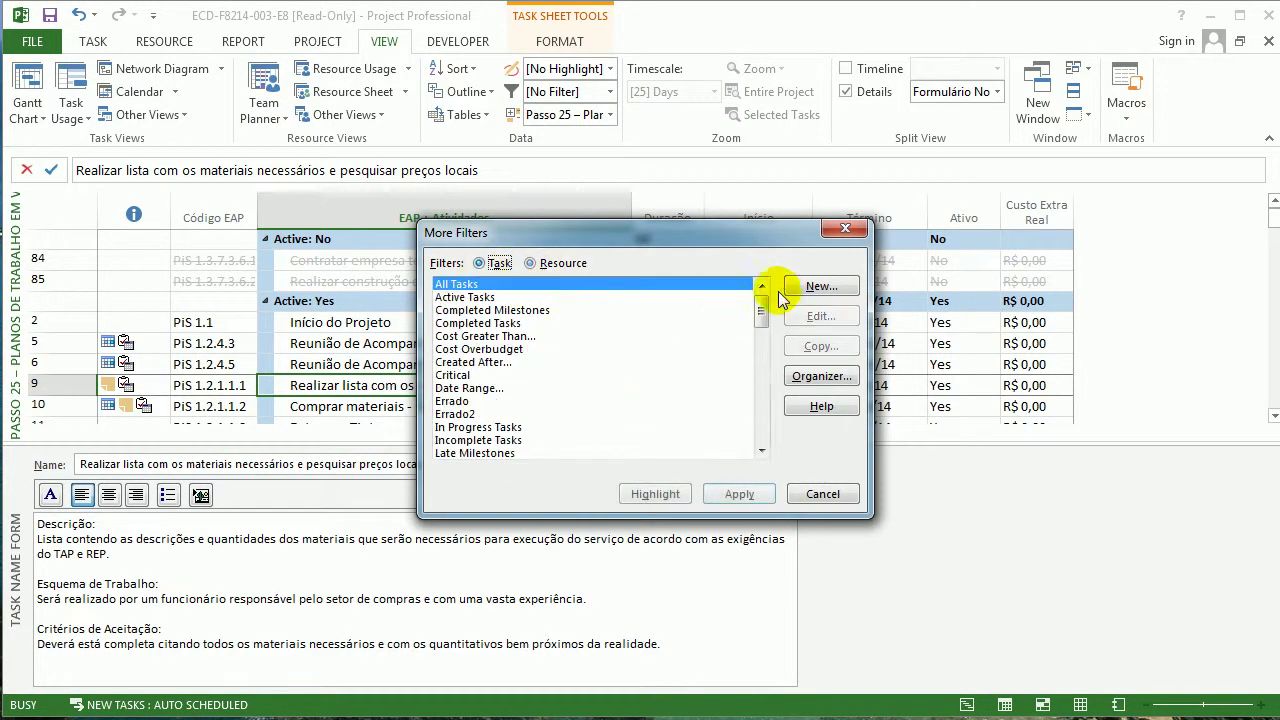
# Create a task filter named Passo 25, shown in the menu, with the condition Active equals Yes, and save it
pyautogui.click(792, 288)
pyautogui.write('Passo 25')
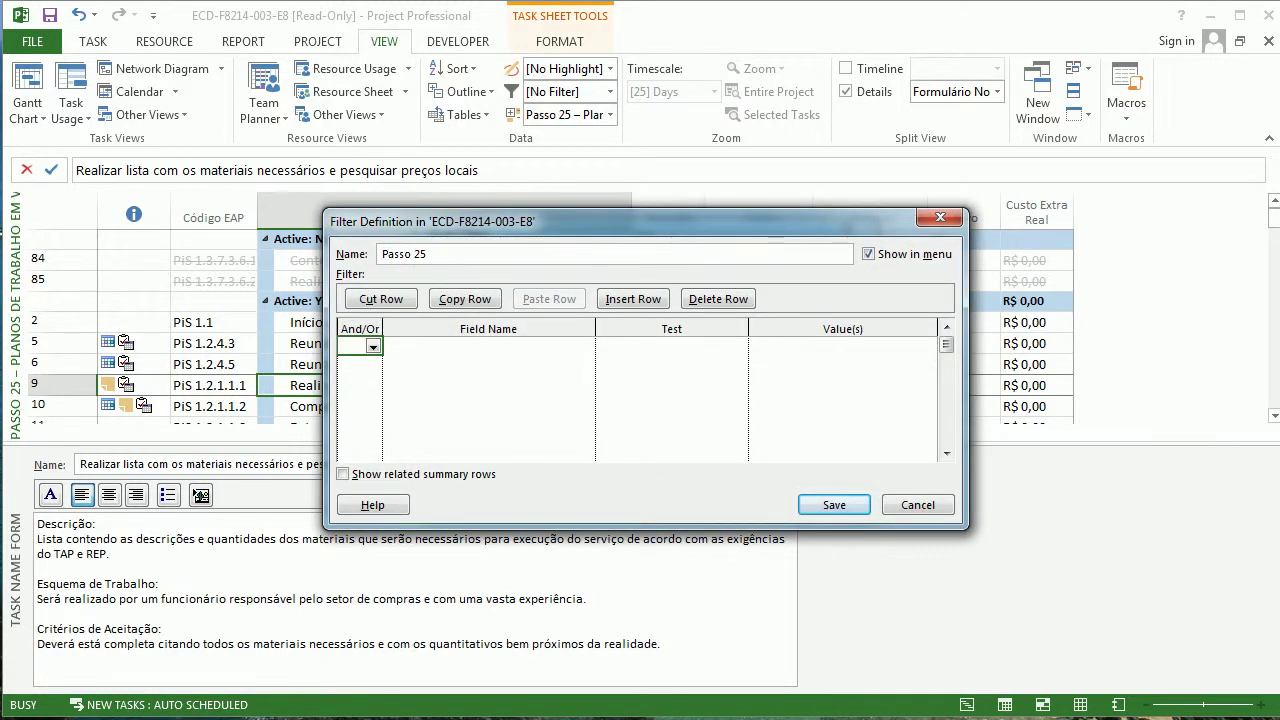
pyautogui.press('Tab')
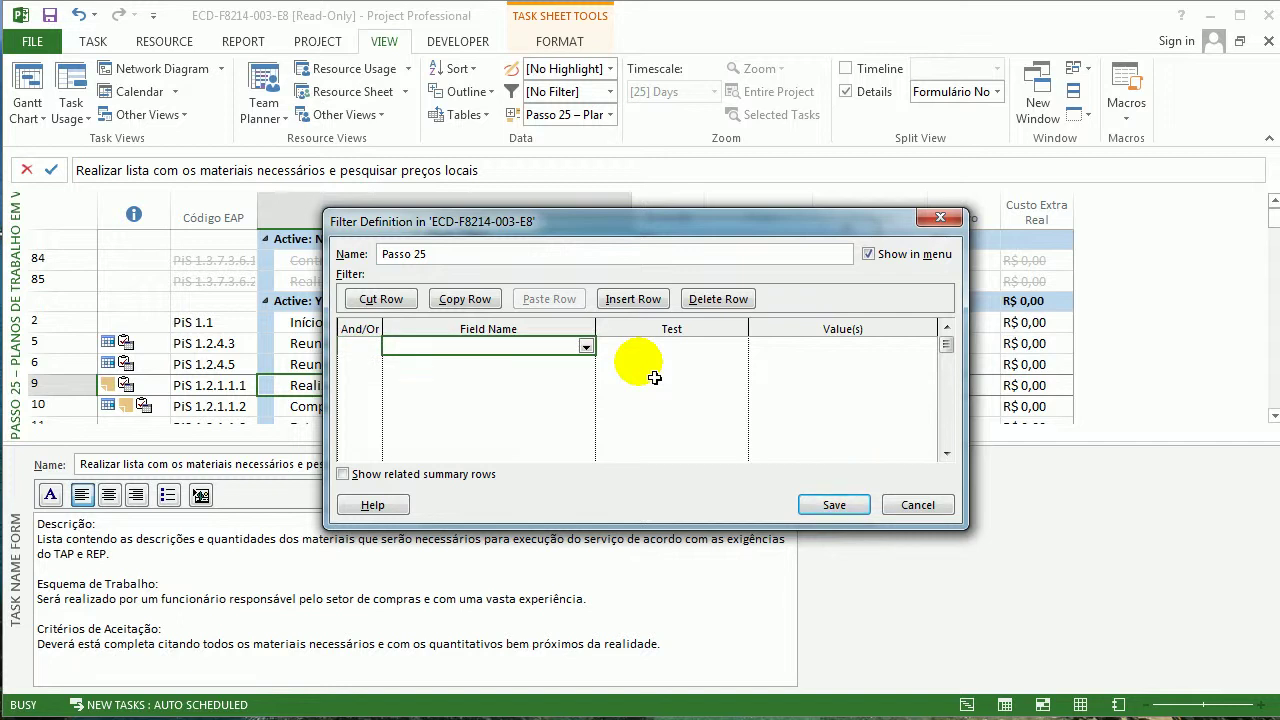
pyautogui.write('Active')
pyautogui.press('Tab')
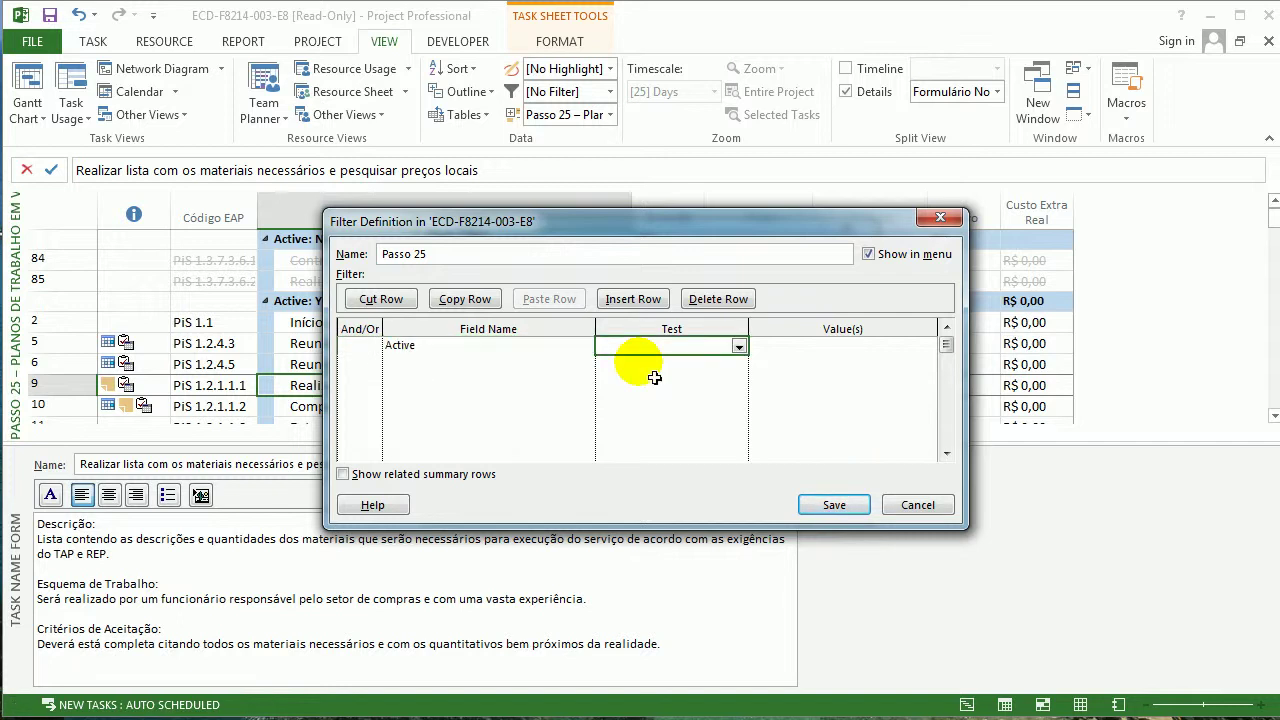
pyautogui.write('e')
pyautogui.press('Tab')
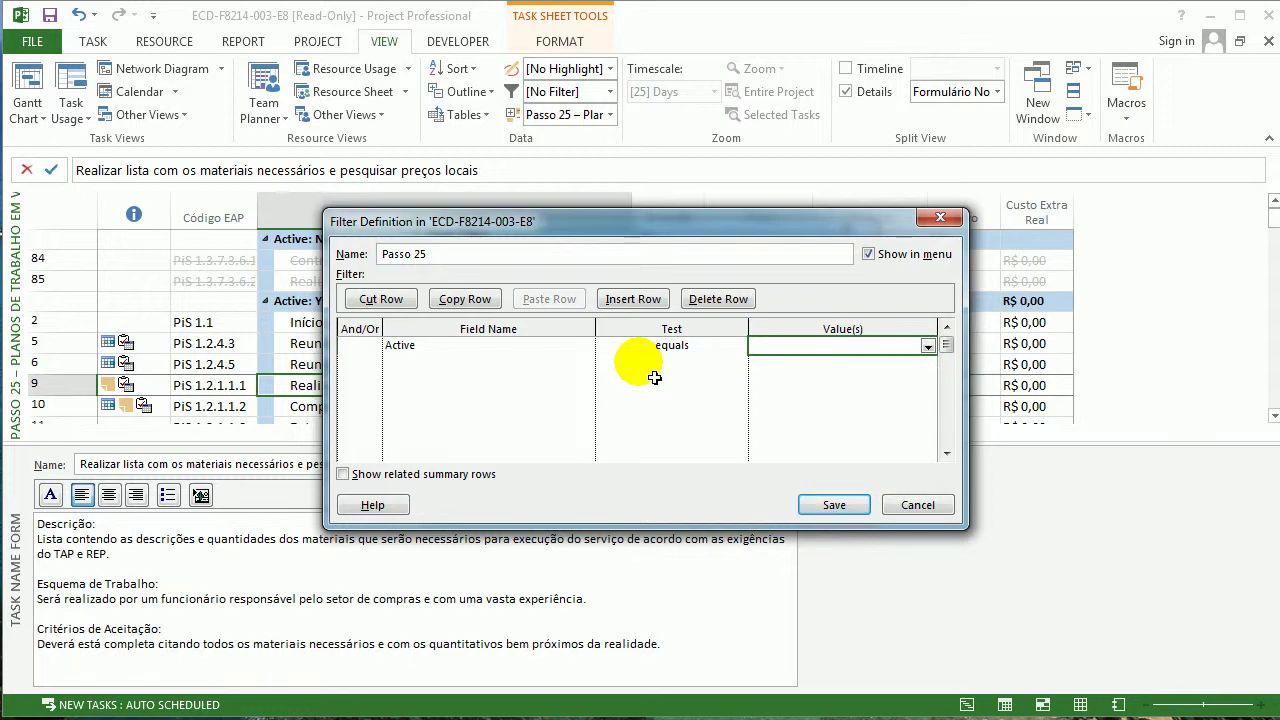
pyautogui.click(928, 345)
pyautogui.click(886, 381)
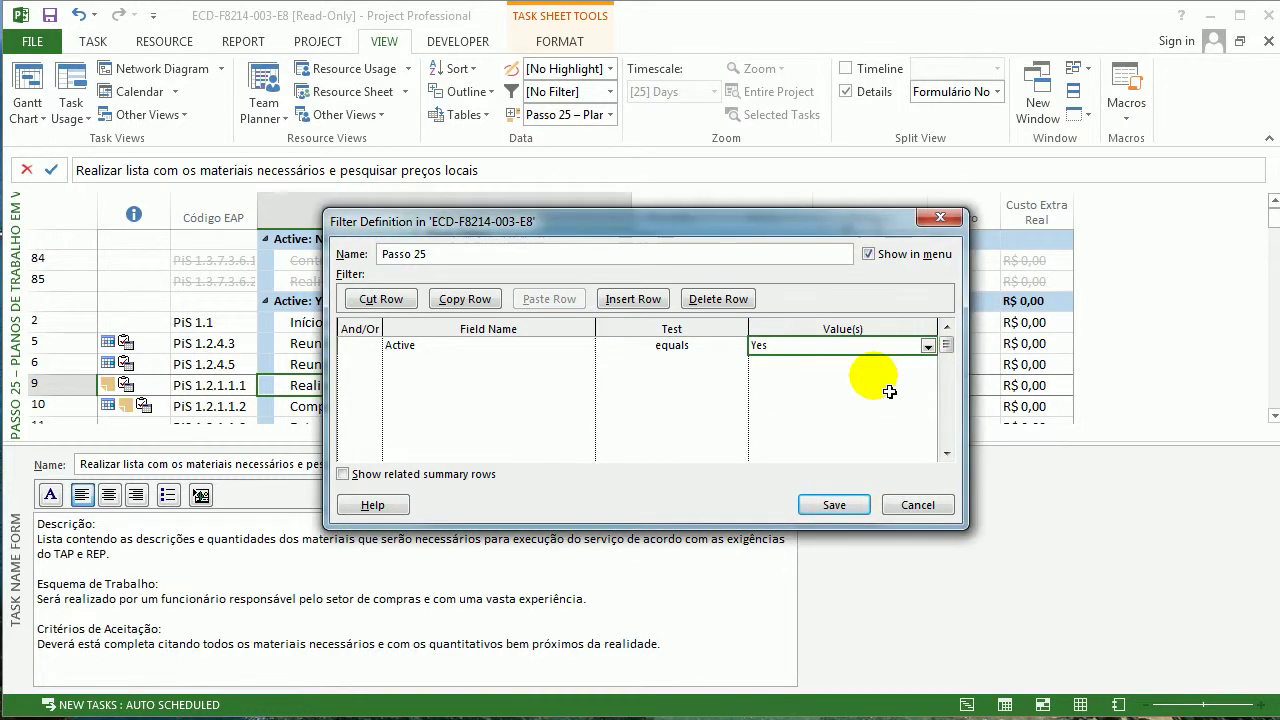
pyautogui.click(850, 503)
# Apply the Passo 25 filter to the task list and check the notes of Comprar materiais - Realizar pedido – Tinta
pyautogui.click(745, 495)
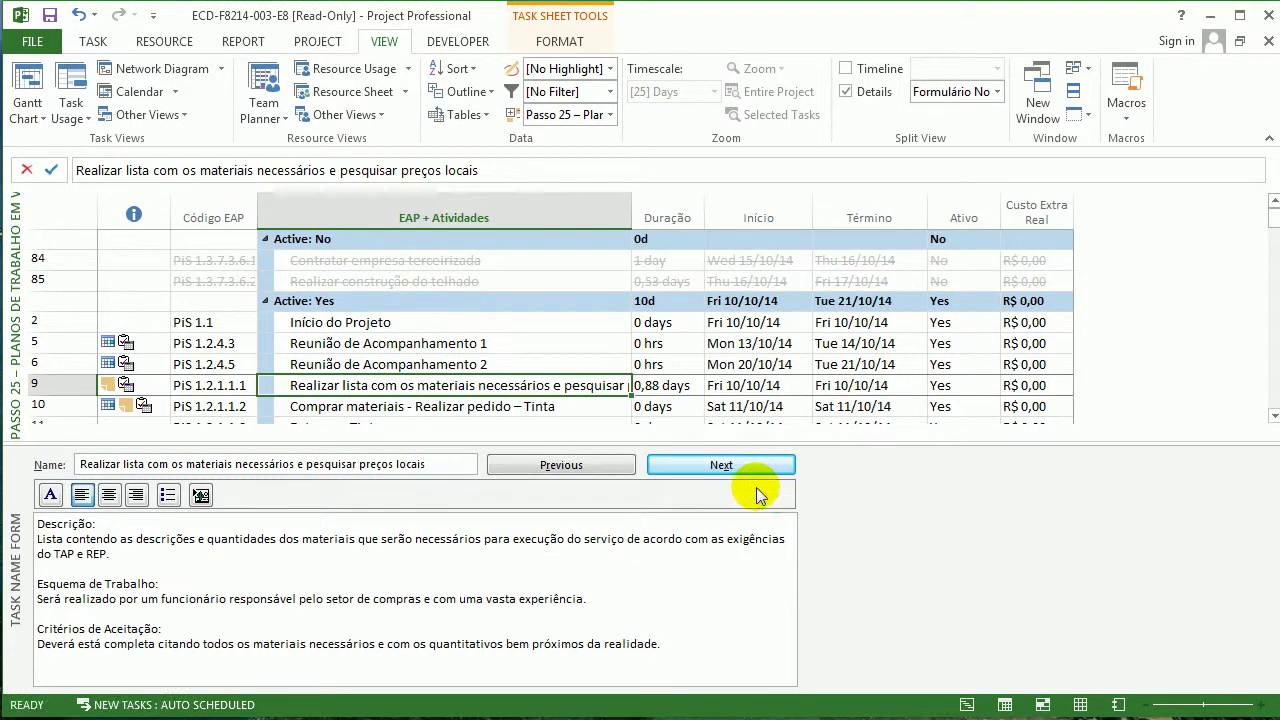
pyautogui.click(610, 91)
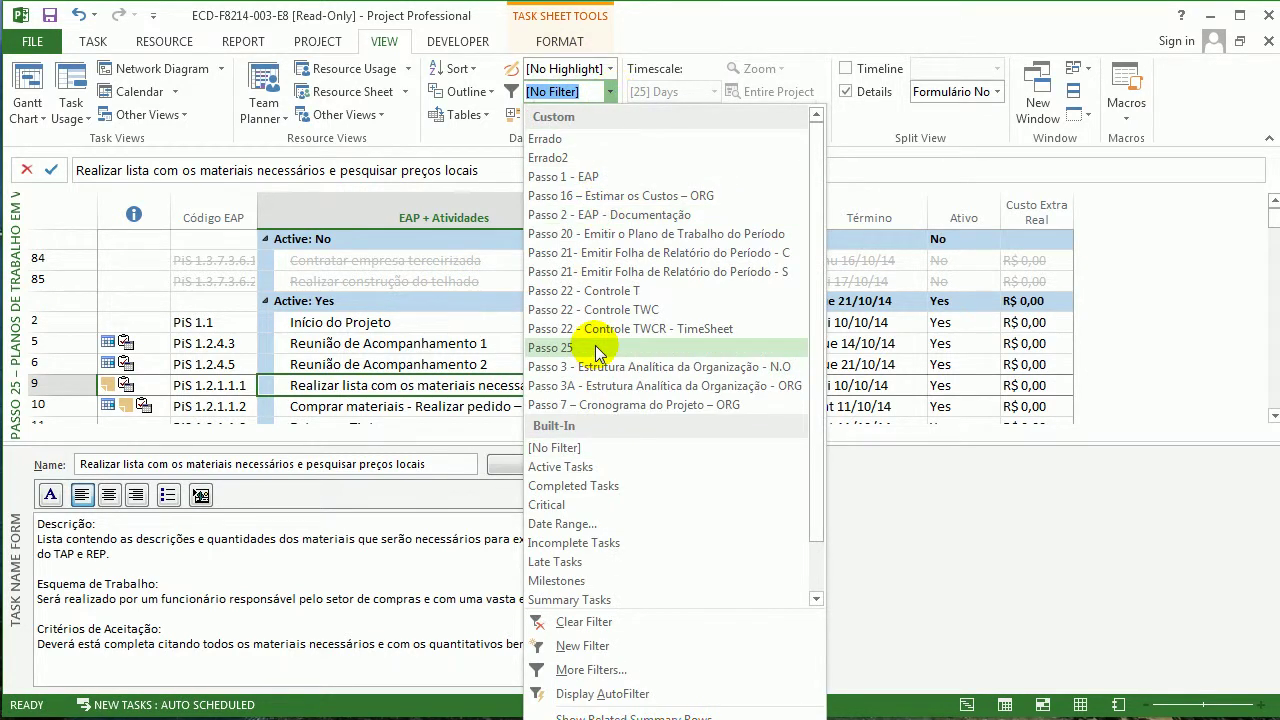
pyautogui.click(595, 347)
pyautogui.click(491, 300)
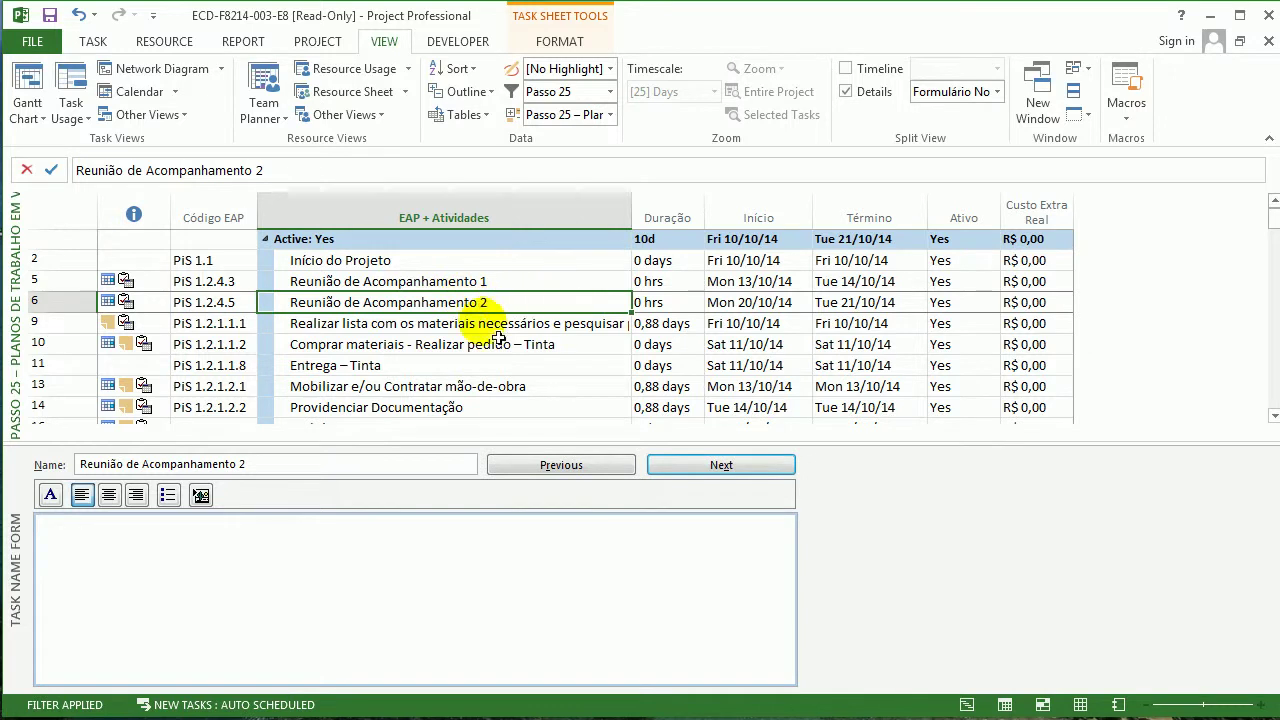
pyautogui.click(480, 345)
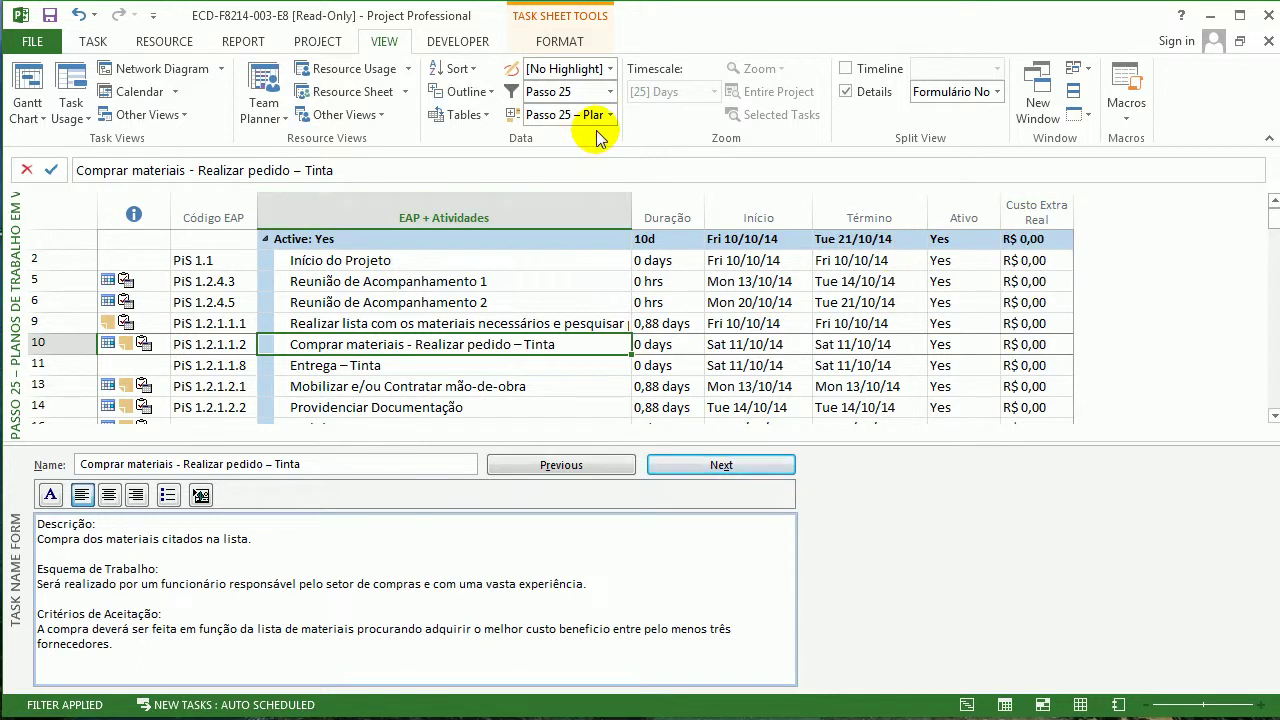
# Open the table definition of Passo 25 – Planos de Trabalho em Vigor and examine its fields through the Custo Extra Real column
pyautogui.click(466, 115)
pyautogui.click(470, 673)
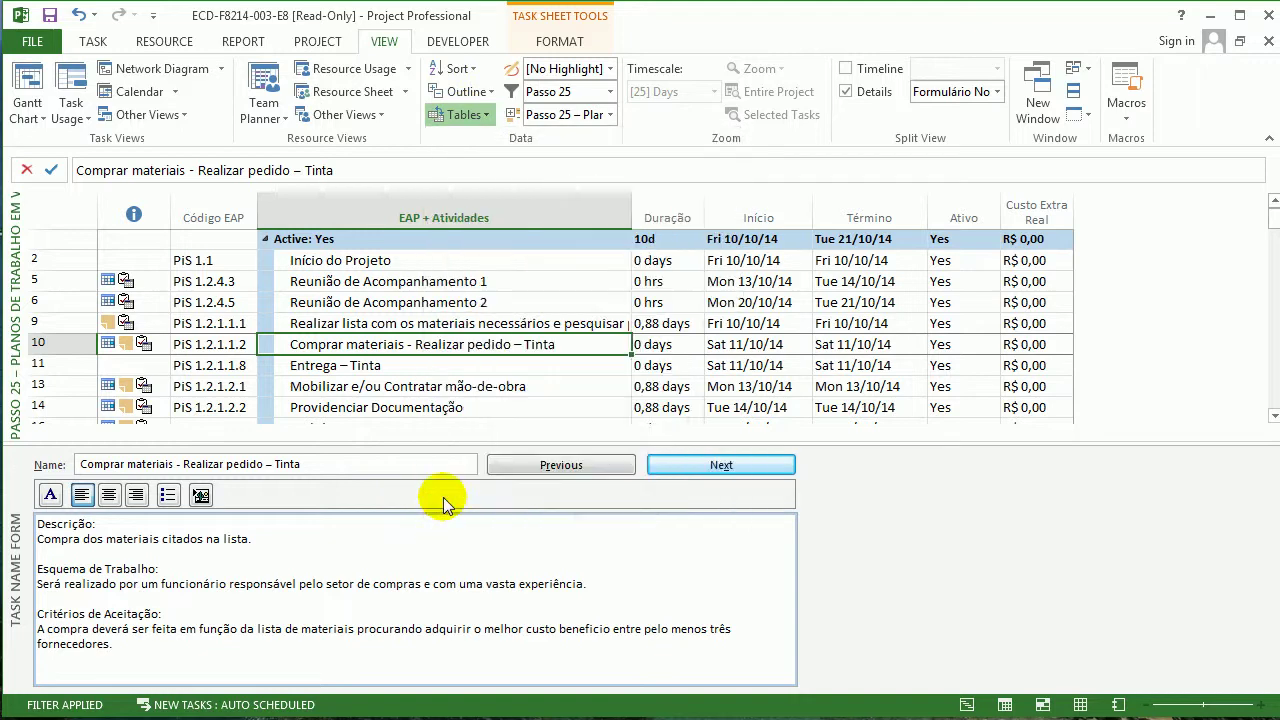
pyautogui.click(783, 339)
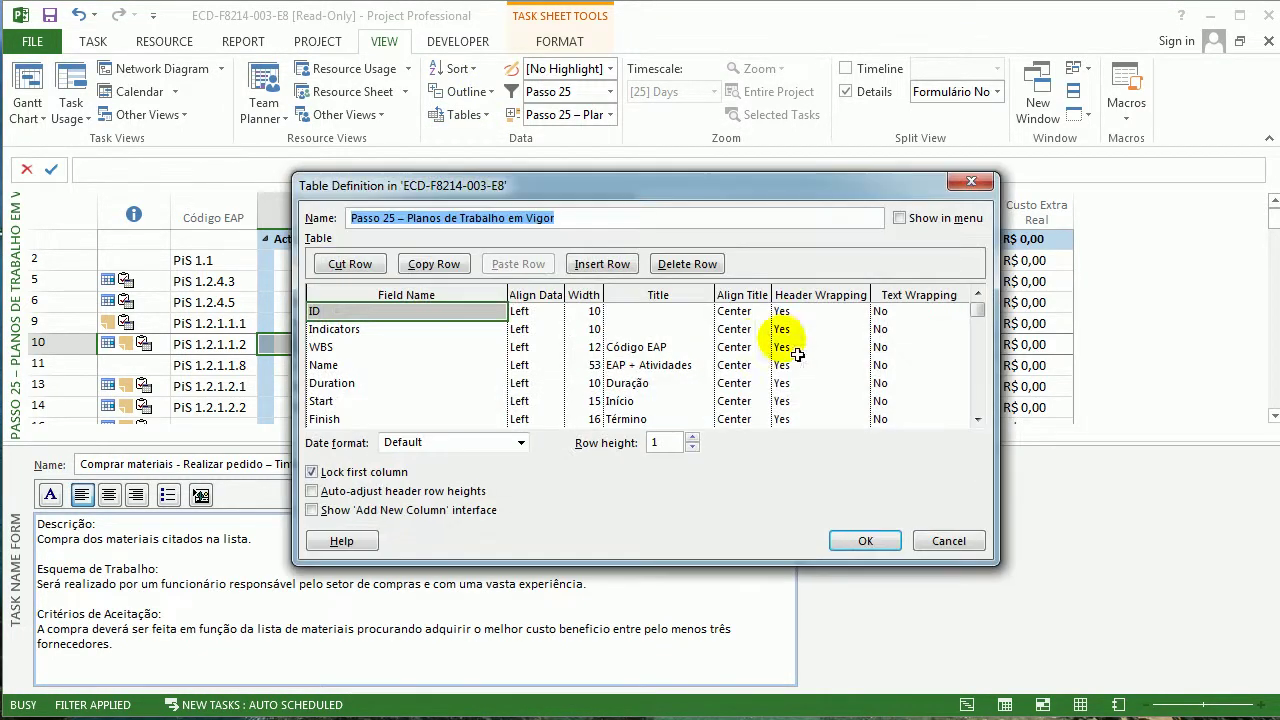
pyautogui.click(395, 401)
pyautogui.press('Down')
pyautogui.press('Down')
pyautogui.press('Down')
pyautogui.press('Down')
pyautogui.press('Down')
pyautogui.press('Down')
pyautogui.press('Down')
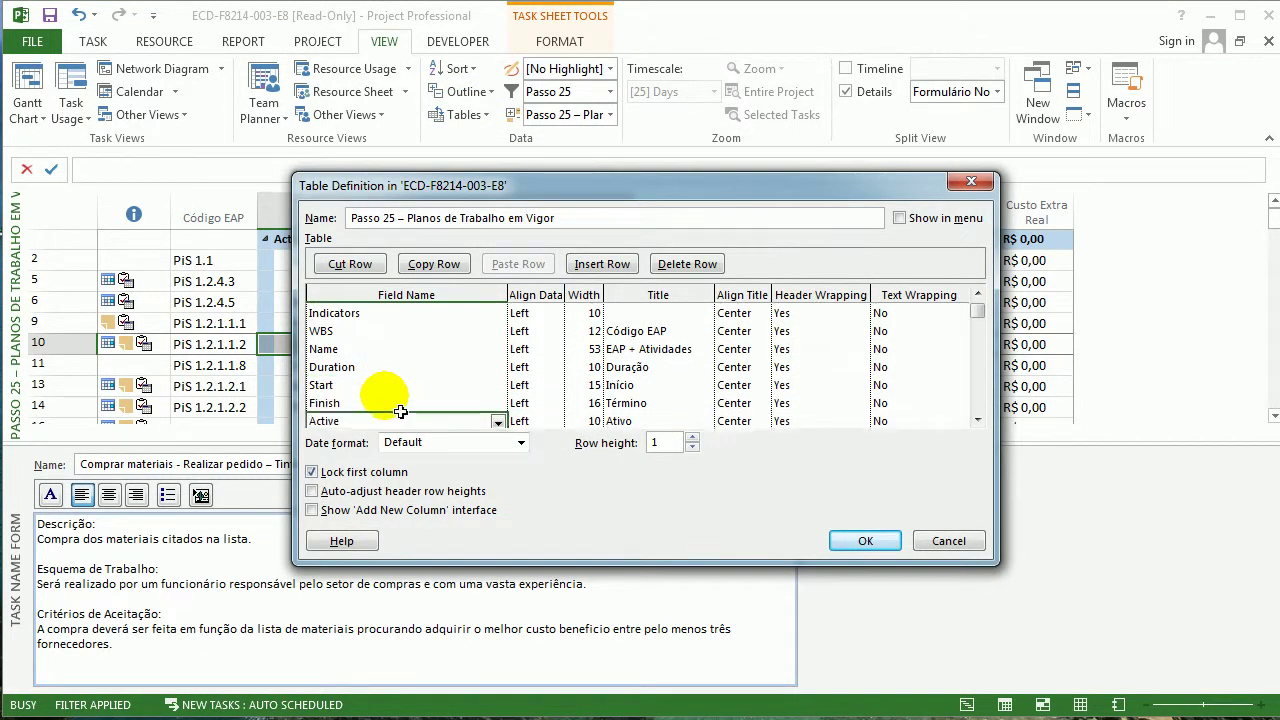
pyautogui.press('Up')
pyautogui.press('Up')
pyautogui.press('Up')
pyautogui.press('Up')
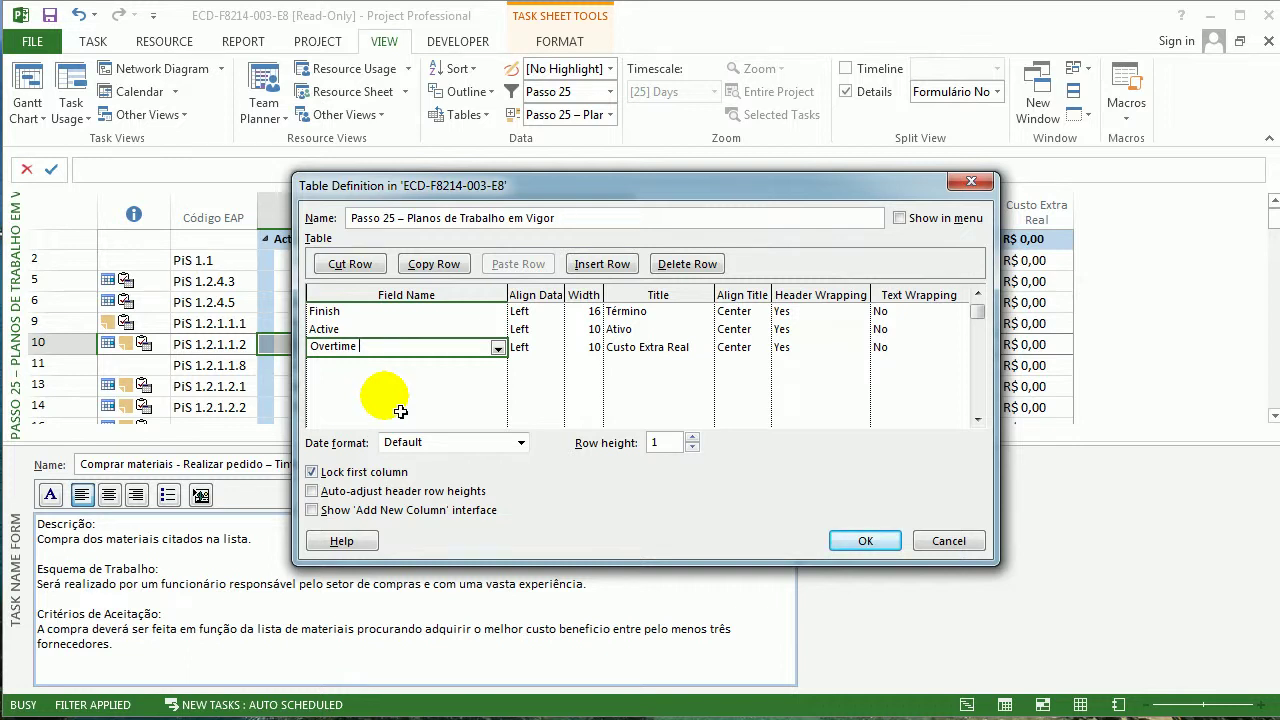
# Look through the available fields for the Custo Extra Real column, then cancel the table definition
pyautogui.click(498, 352)
pyautogui.click(498, 349)
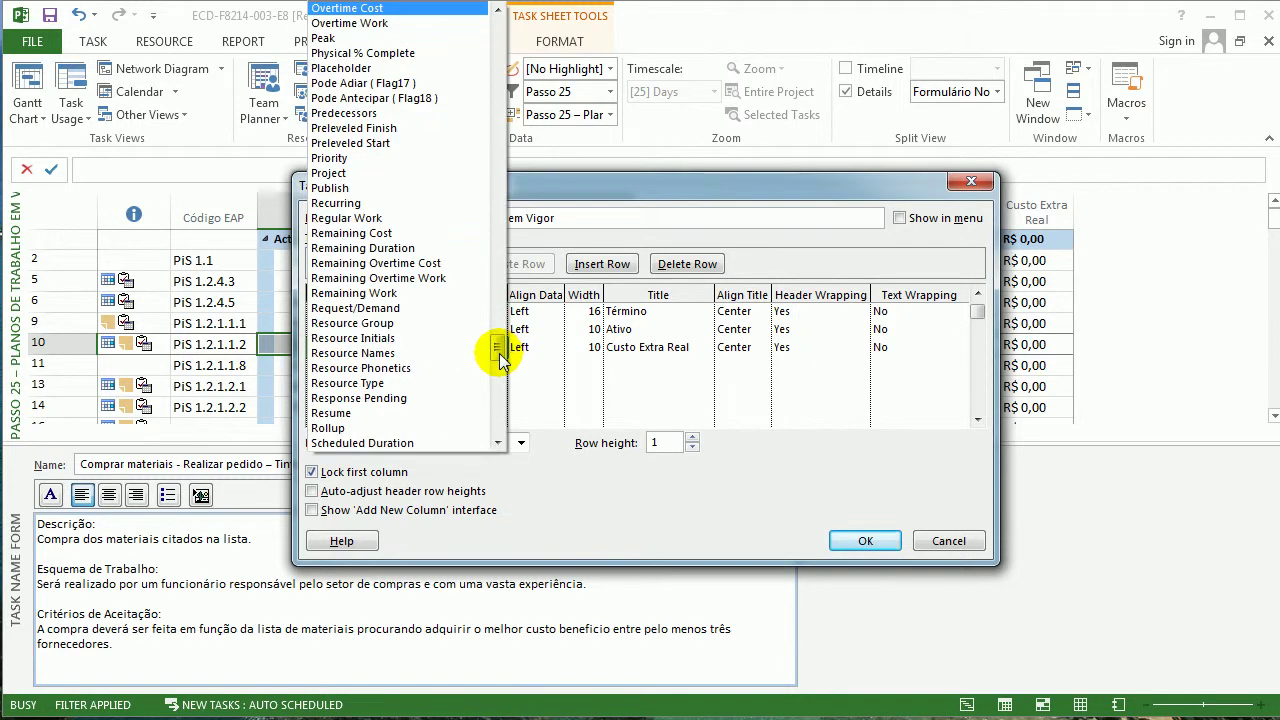
pyautogui.scroll(3, 340, 380)
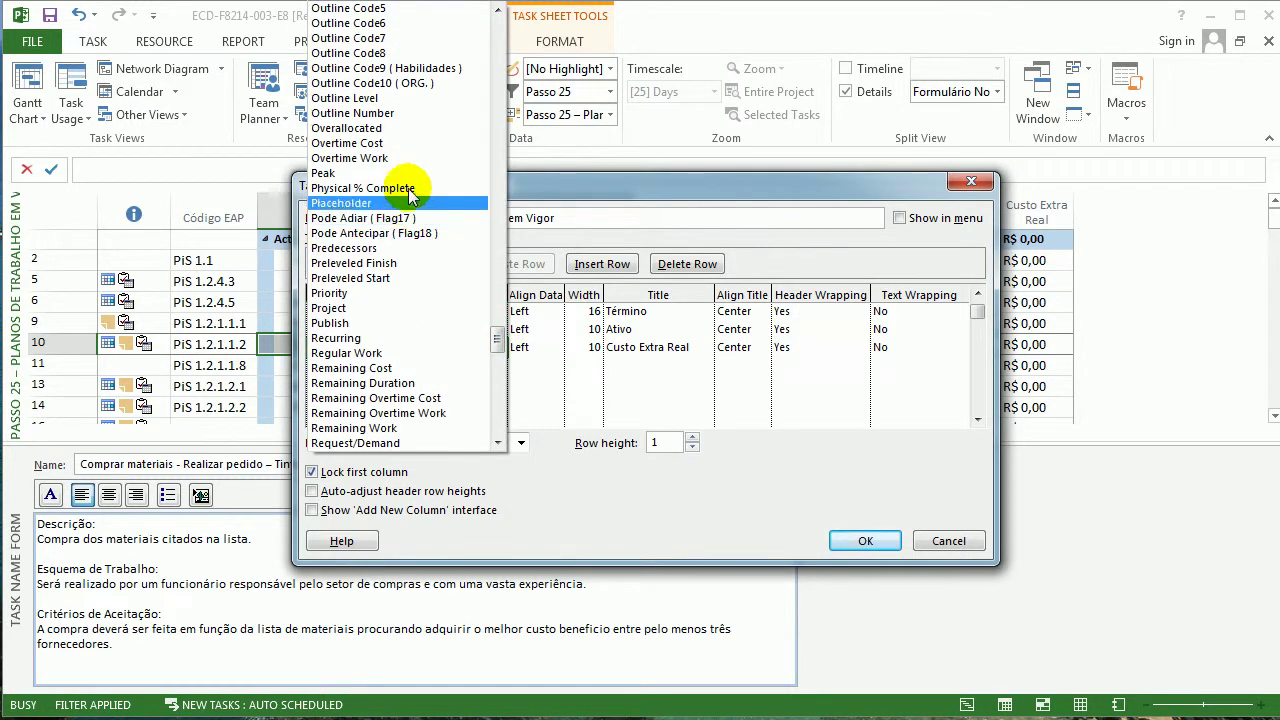
pyautogui.press('Escape')
pyautogui.click(648, 413)
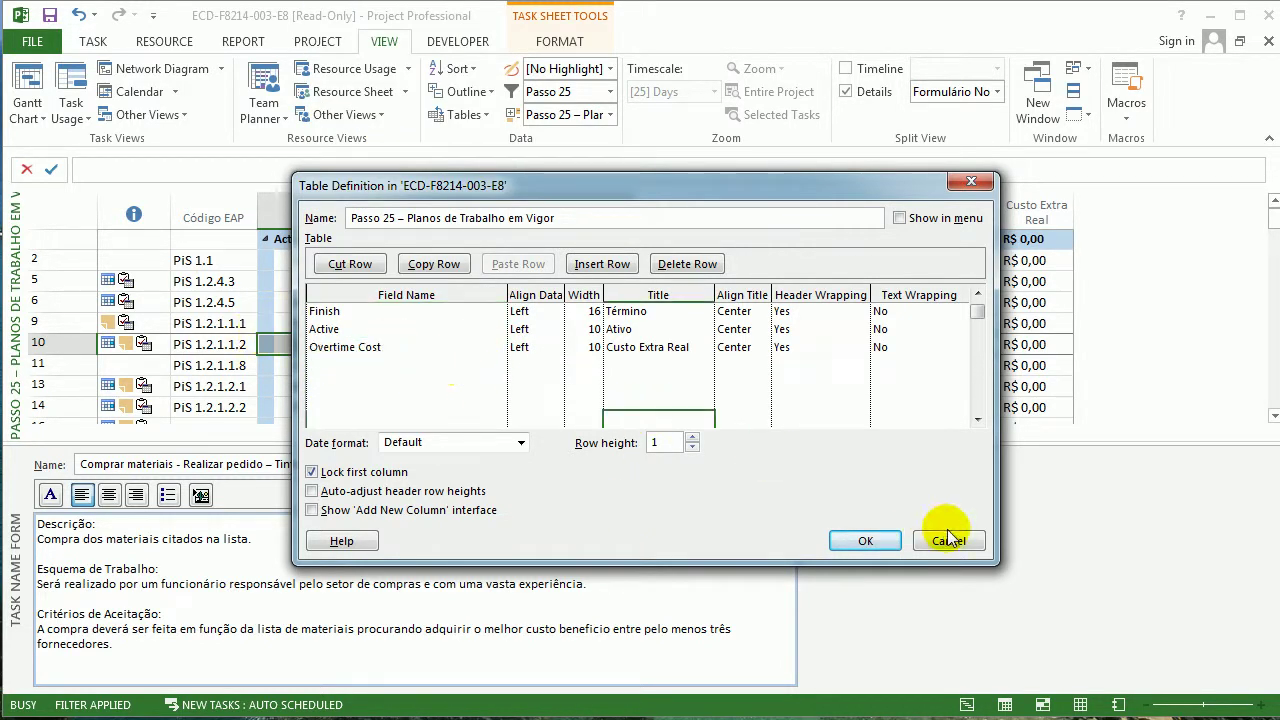
pyautogui.click(978, 551)
pyautogui.click(808, 546)
# Examine the filtered Passo 25 task list and the notes of Providenciar Documentação and Mobilizar e/ou Contratar mão-de-obra
pyautogui.click(491, 409)
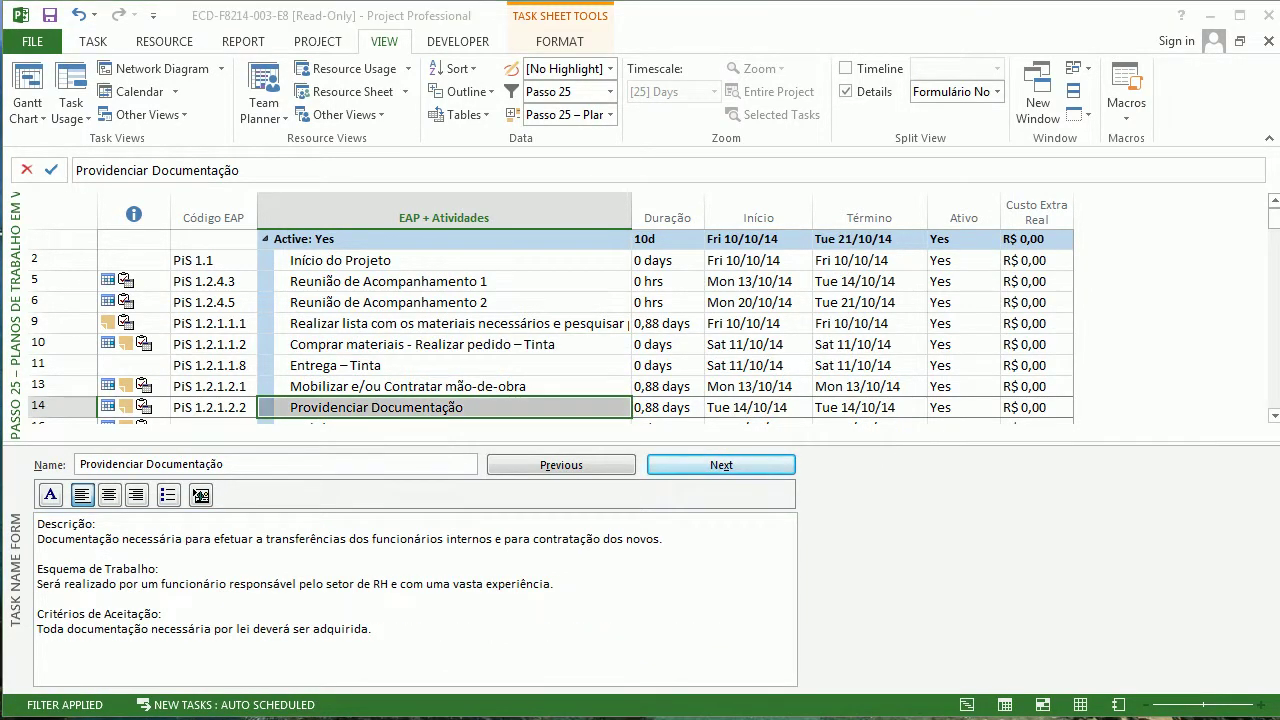
pyautogui.click(457, 386)
pyautogui.scroll(-1, 455, 375)
pyautogui.scroll(1, 457, 380)
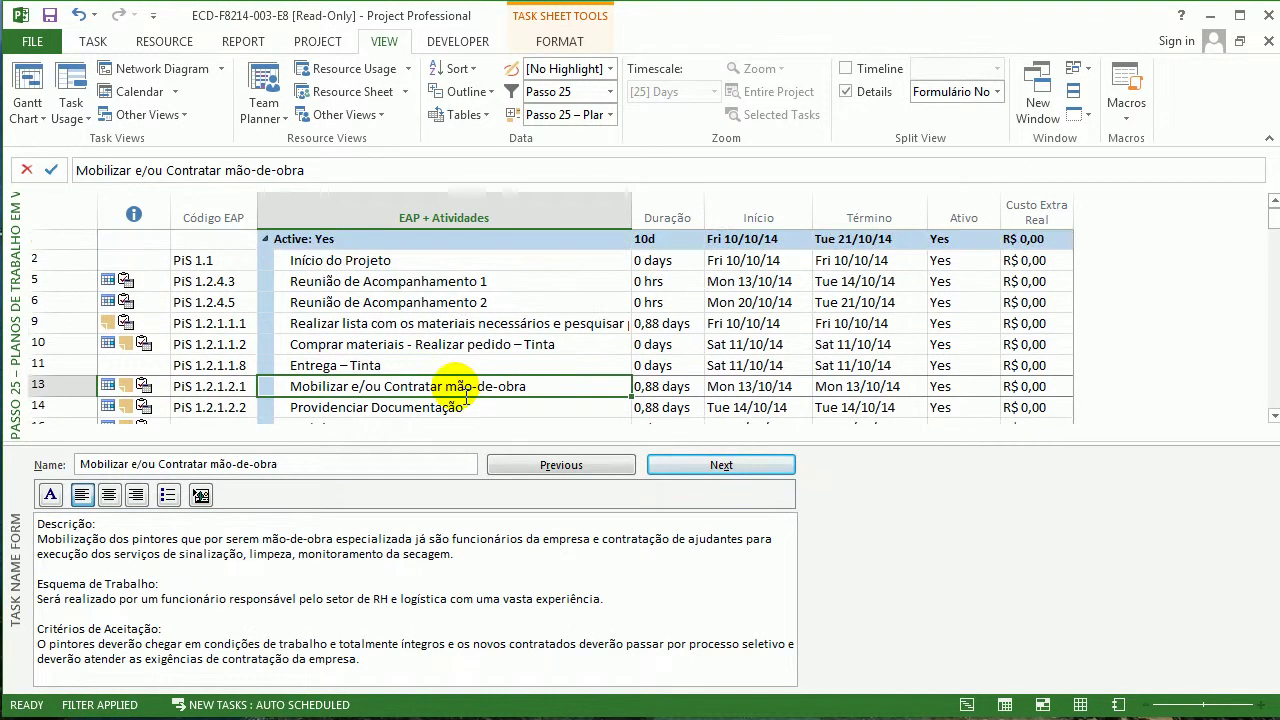
pyautogui.scroll(-2, 465, 396)
pyautogui.scroll(-2, 470, 405)
pyautogui.scroll(5, 485, 405)
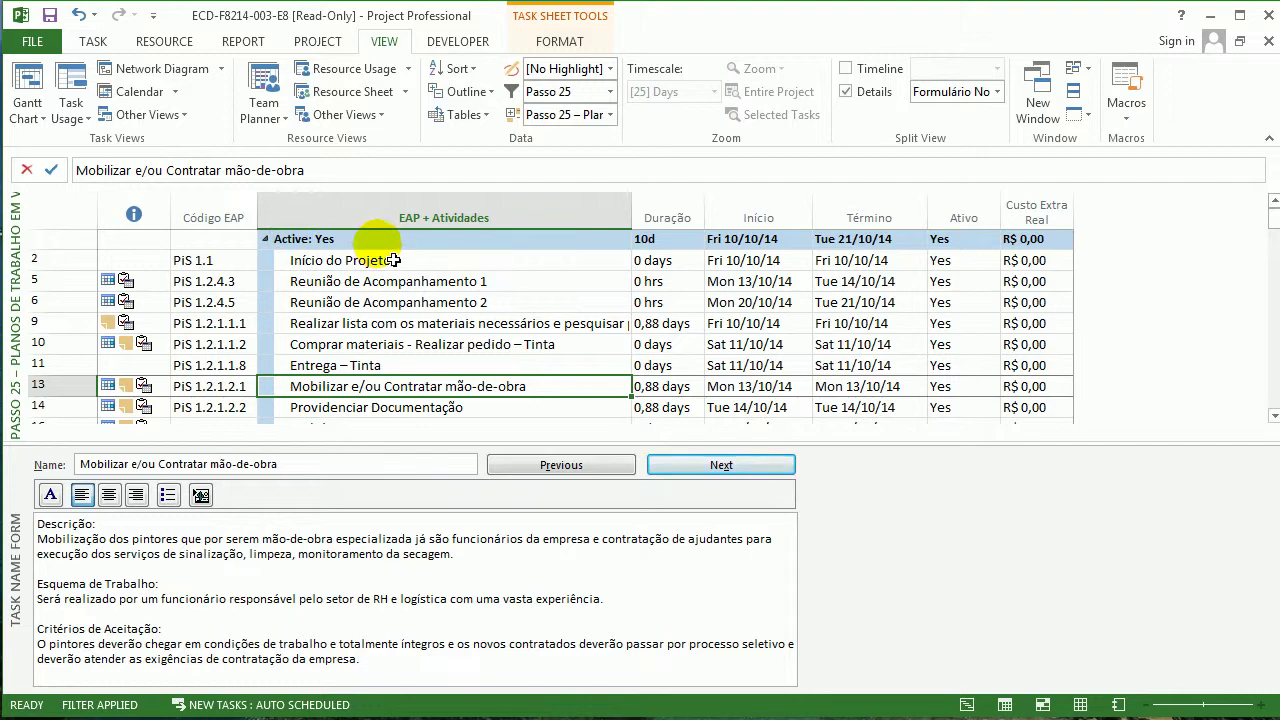
pyautogui.scroll(-15, 395, 260)
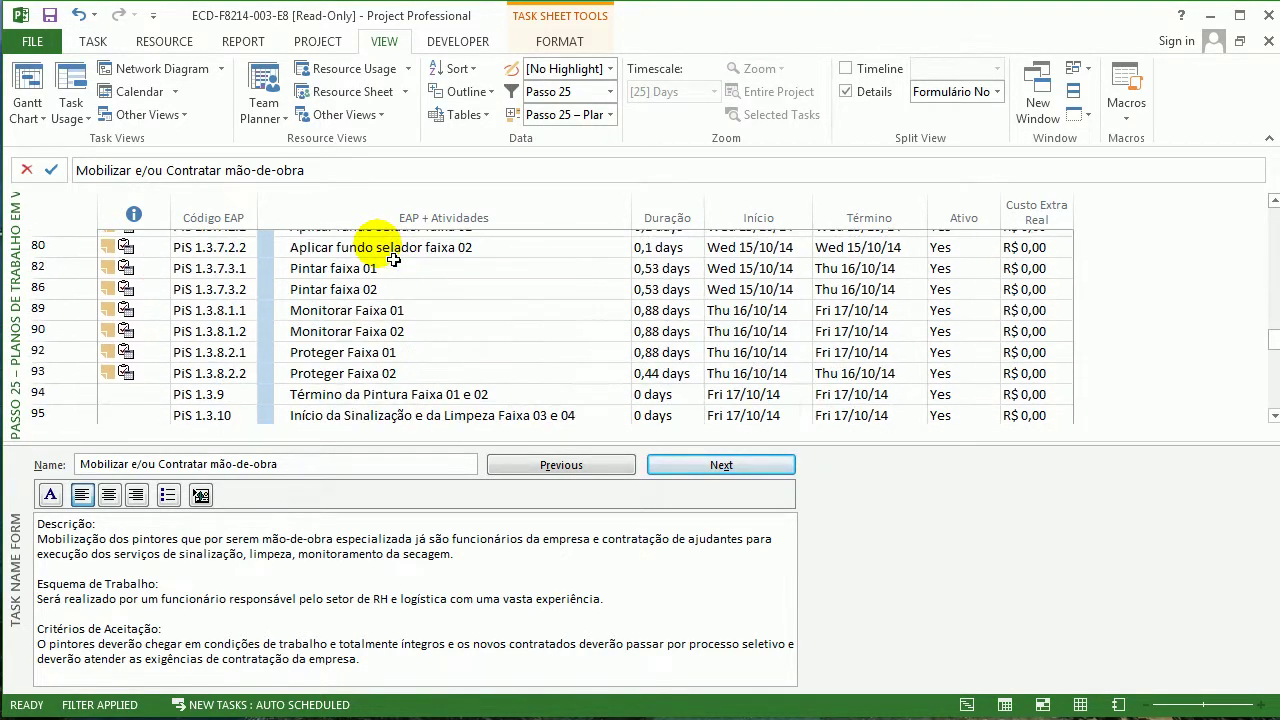
pyautogui.scroll(15, 395, 260)
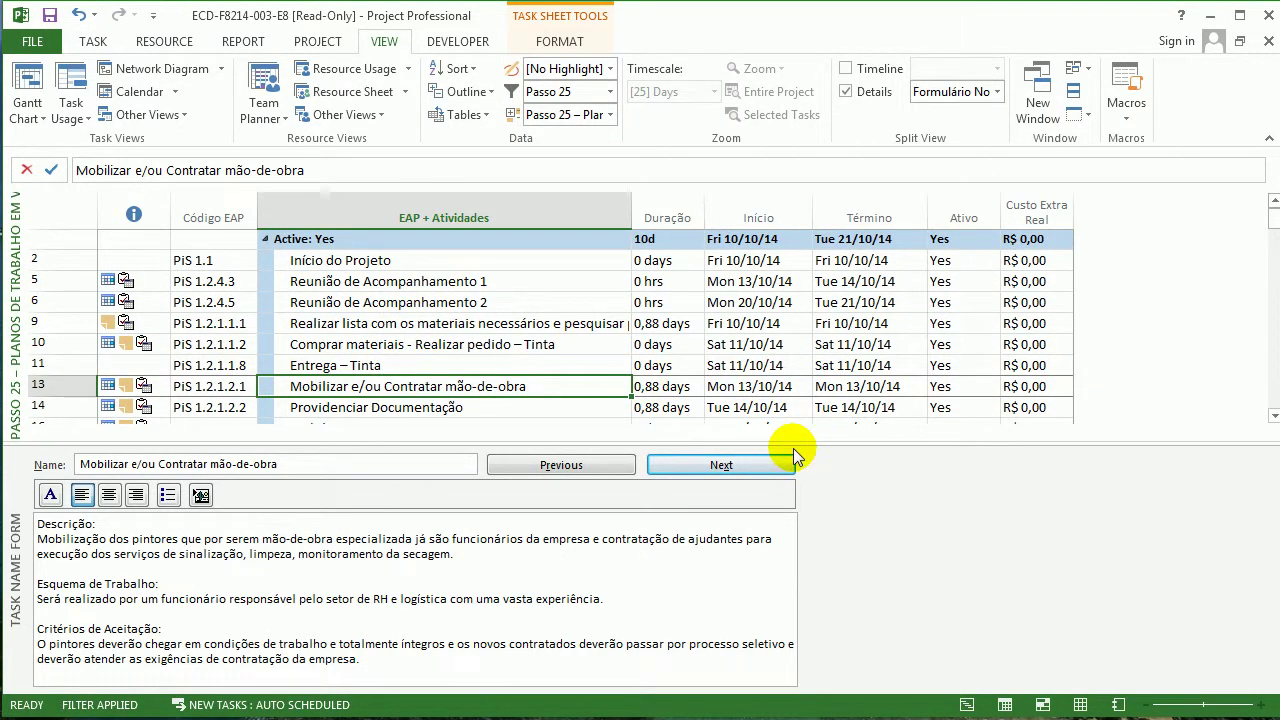
pyautogui.moveTo(812, 457); pyautogui.dragTo(806, 571)
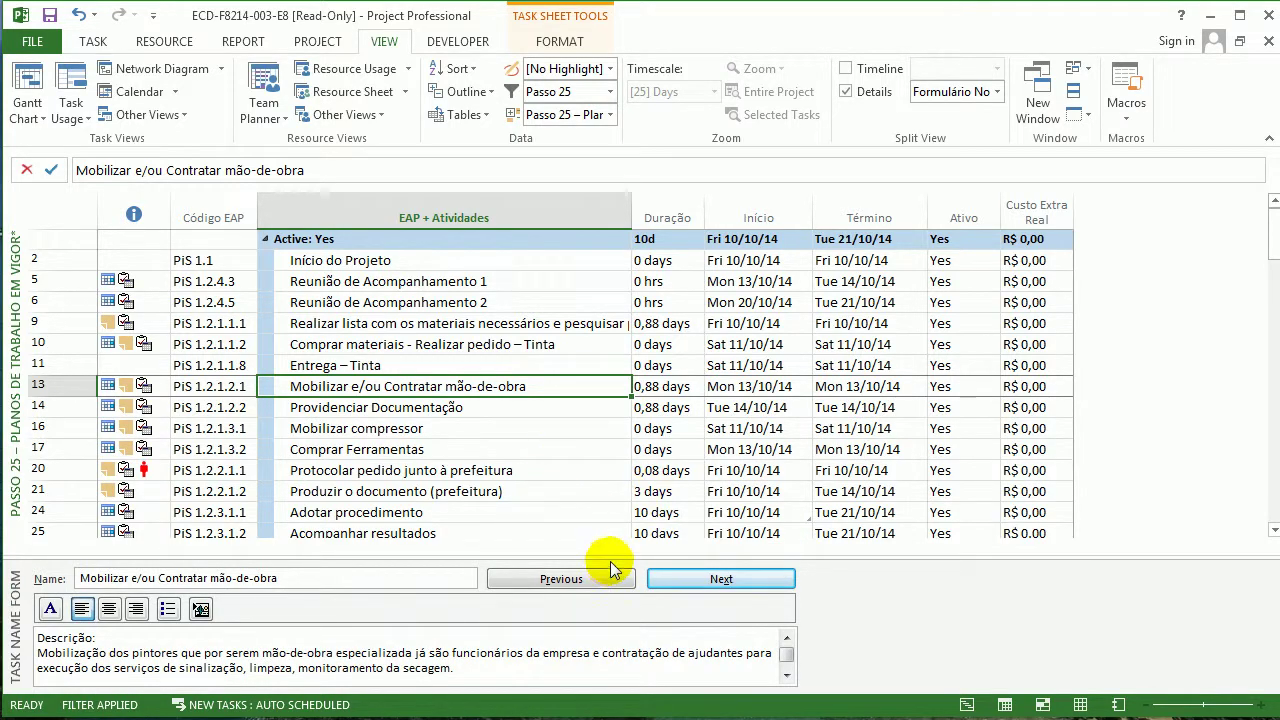
pyautogui.moveTo(612, 568); pyautogui.dragTo(610, 460)
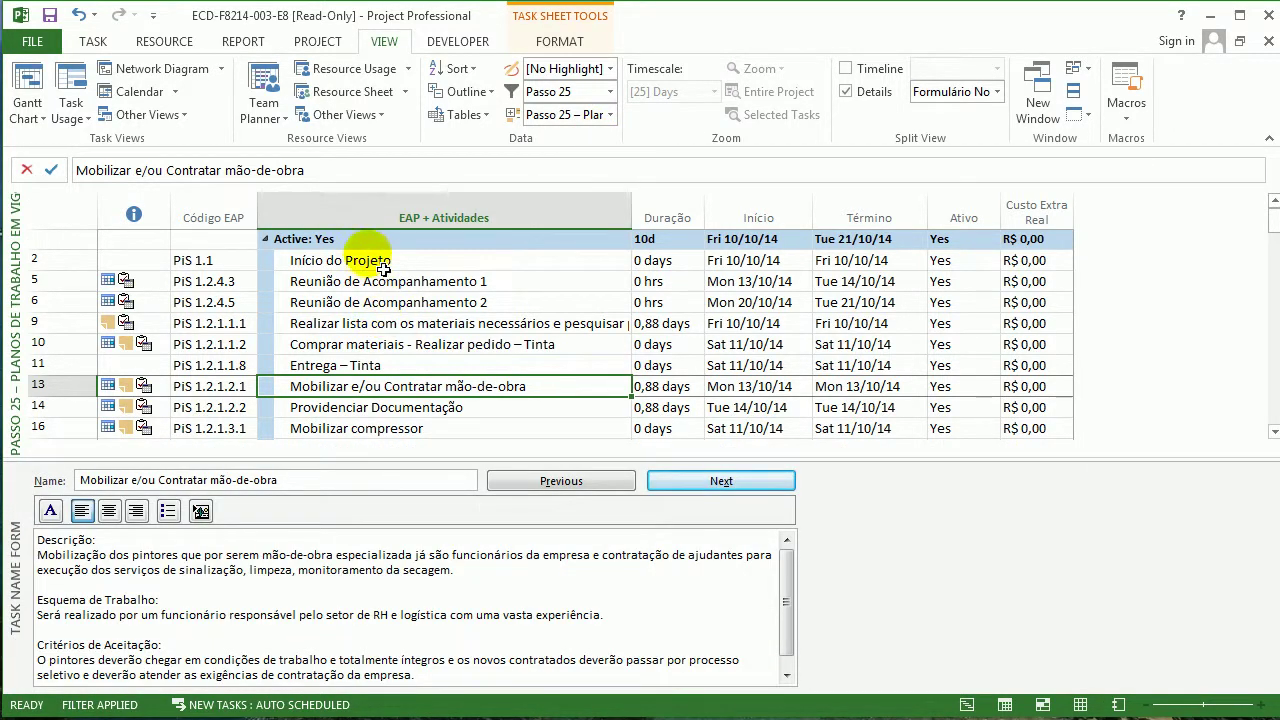
# Set the grouping to No Group and look through the ungrouped Passo 25 task list
pyautogui.click(610, 115)
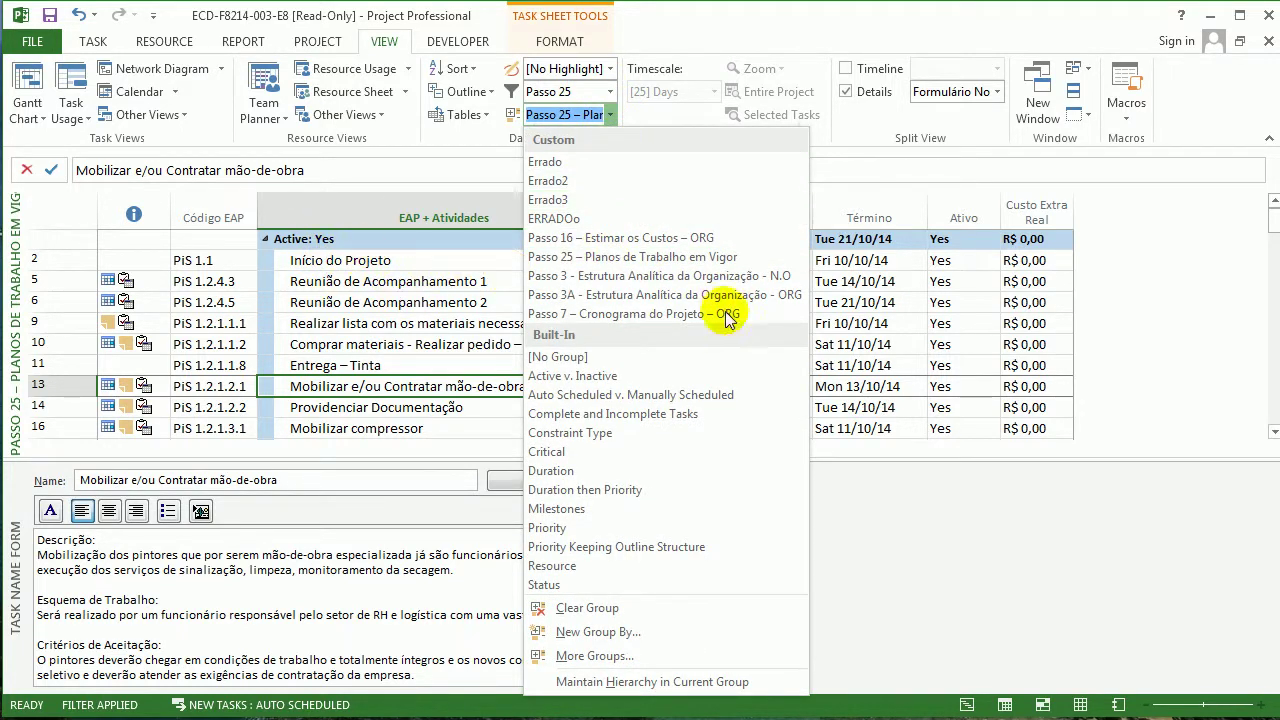
pyautogui.click(640, 357)
pyautogui.click(440, 345)
pyautogui.scroll(-6, 444, 360)
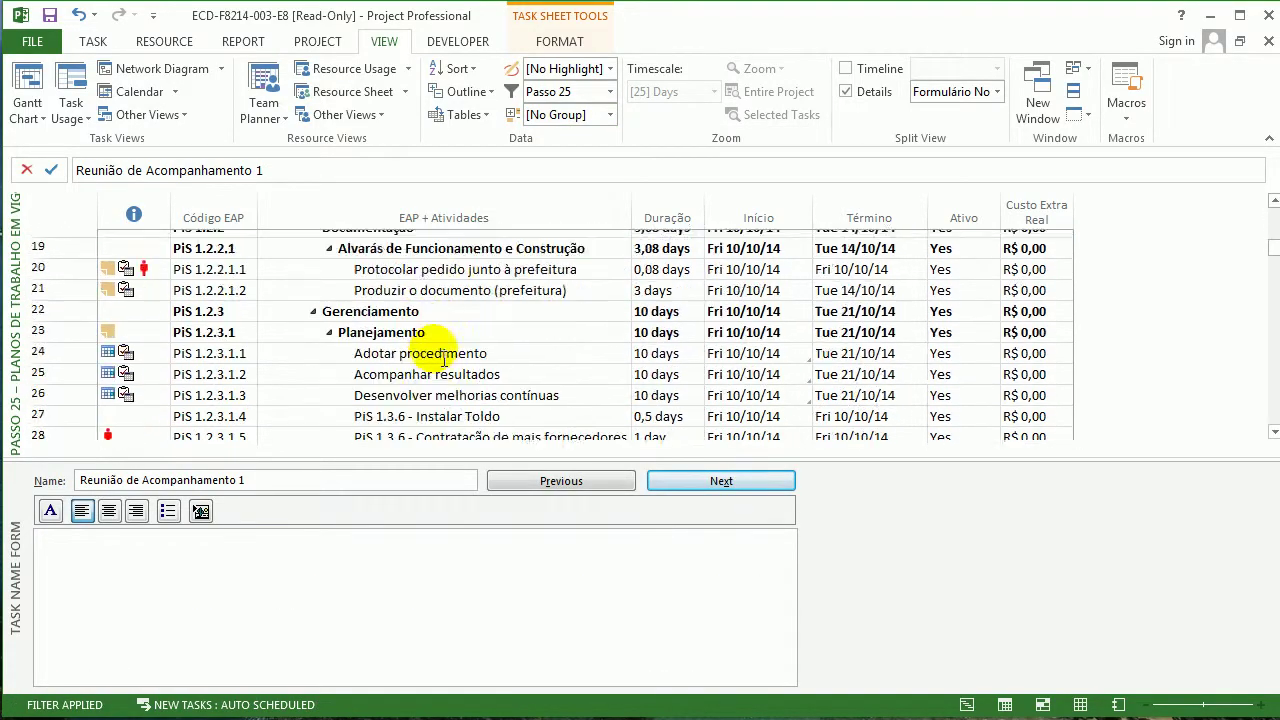
pyautogui.scroll(-10, 444, 360)
pyautogui.scroll(9, 444, 360)
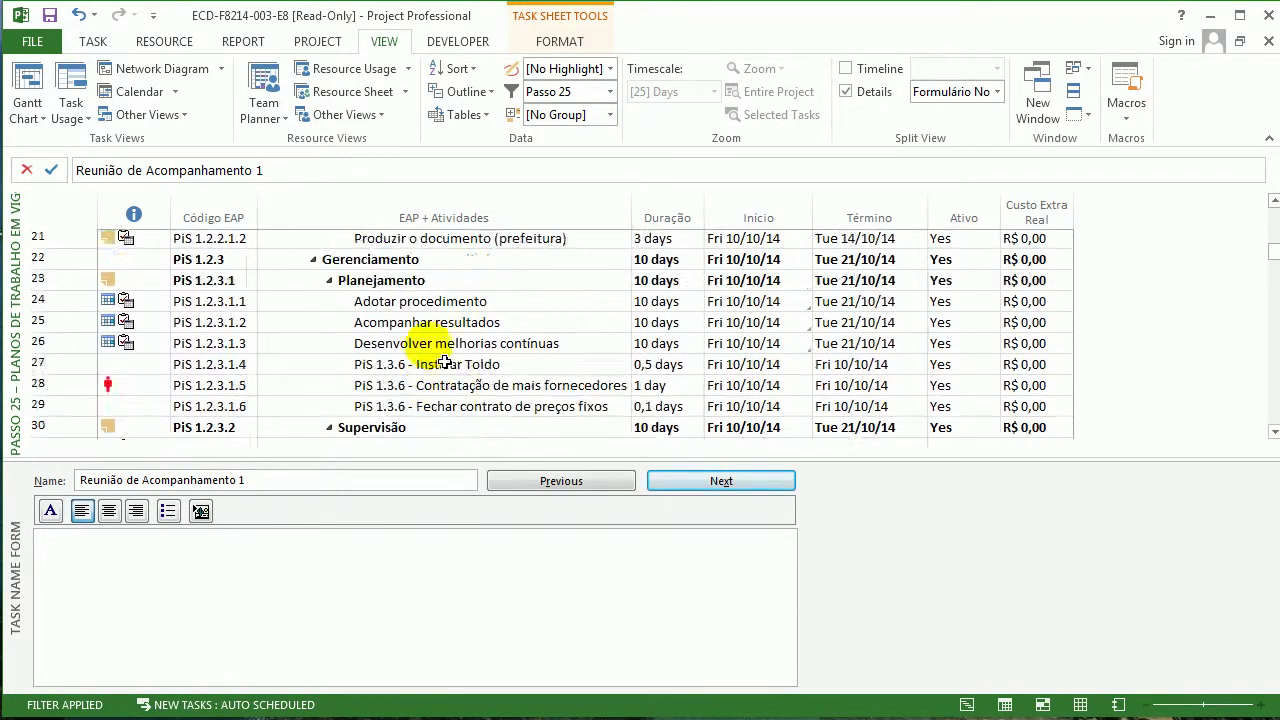
pyautogui.scroll(7, 444, 364)
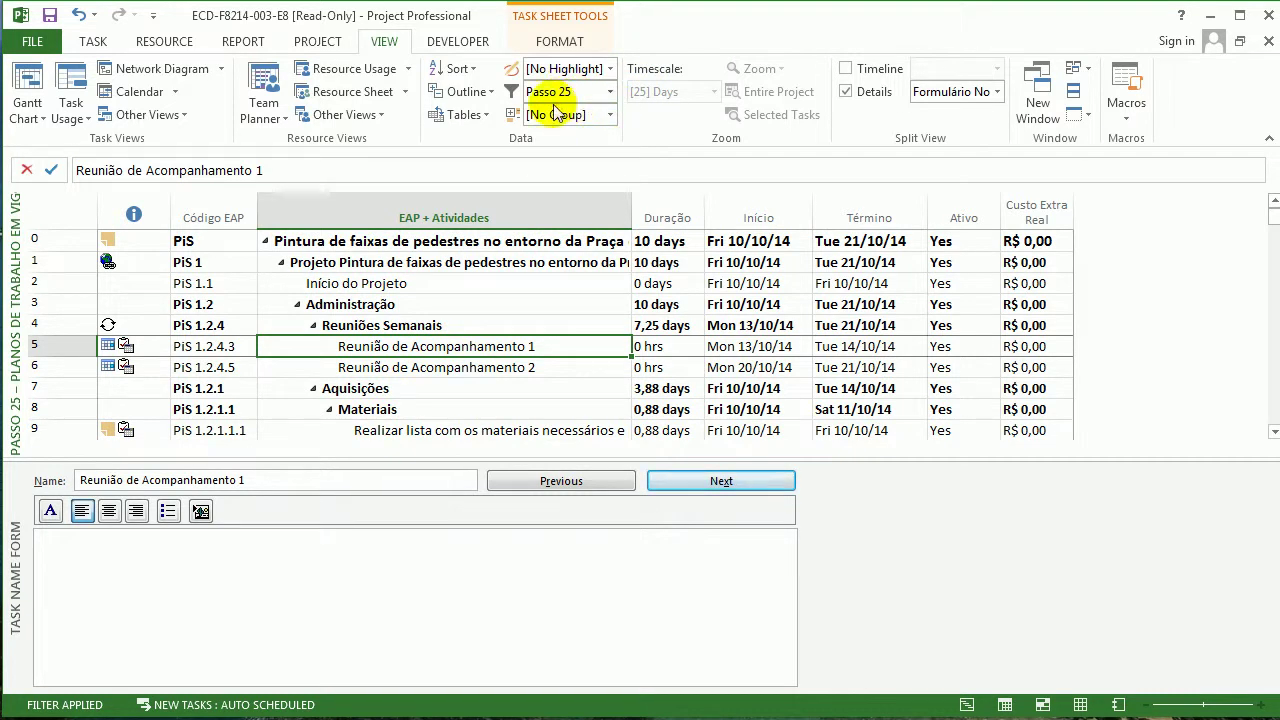
# Close the project and delete the extracted ECD-F8214-003-E8 project, Pool and PRINT files, keeping the archives
pyautogui.click(1268, 16)
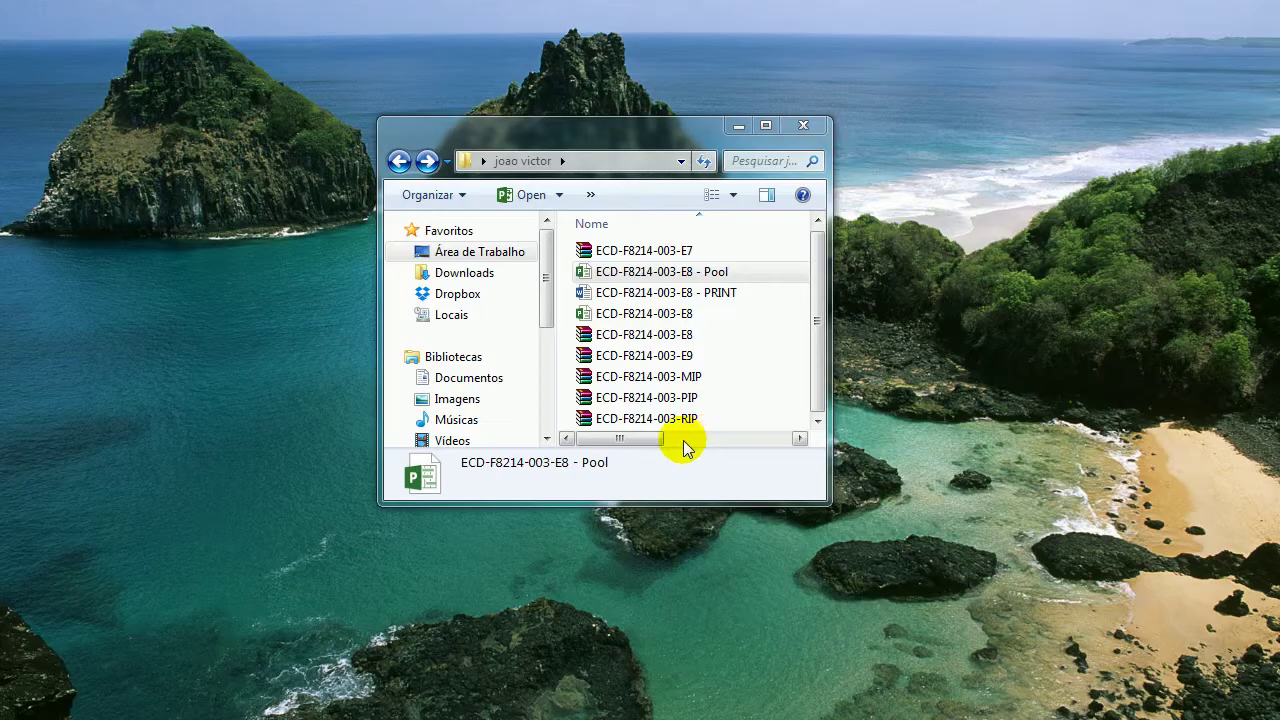
pyautogui.click(696, 279)
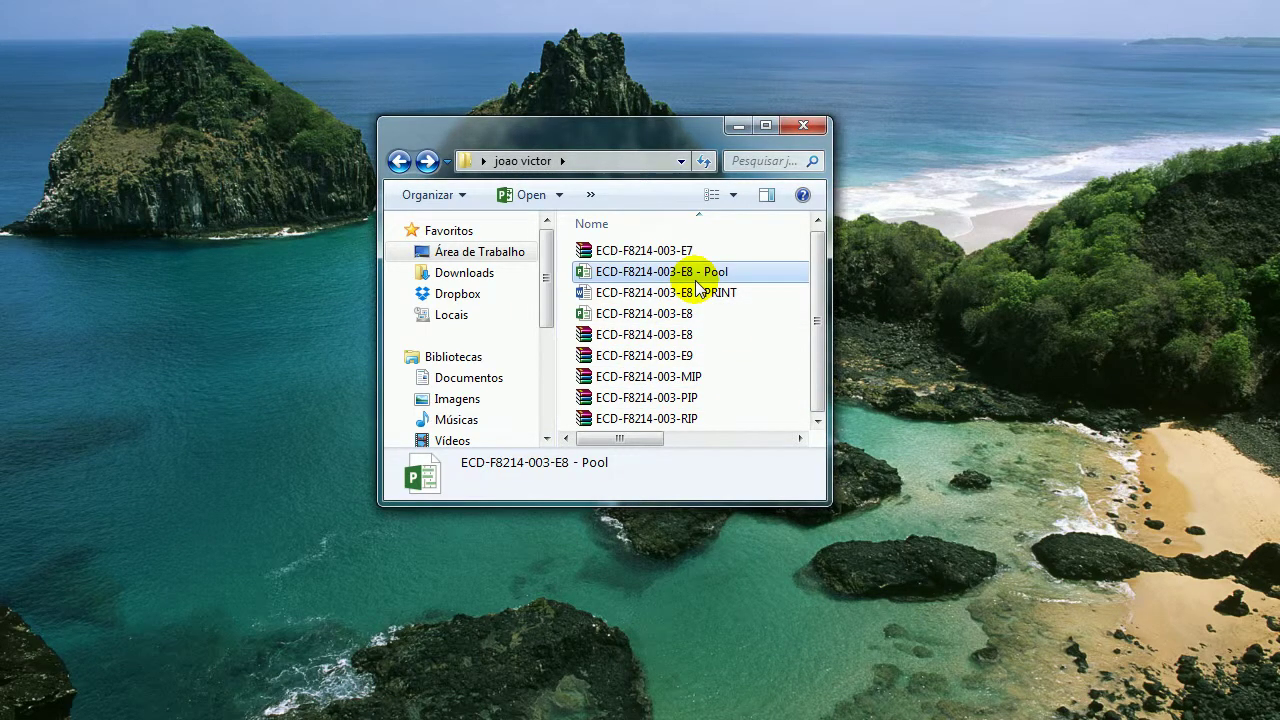
pyautogui.hotkey('shift', 'Down')
pyautogui.hotkey('shift', 'Down')
pyautogui.press('Delete')
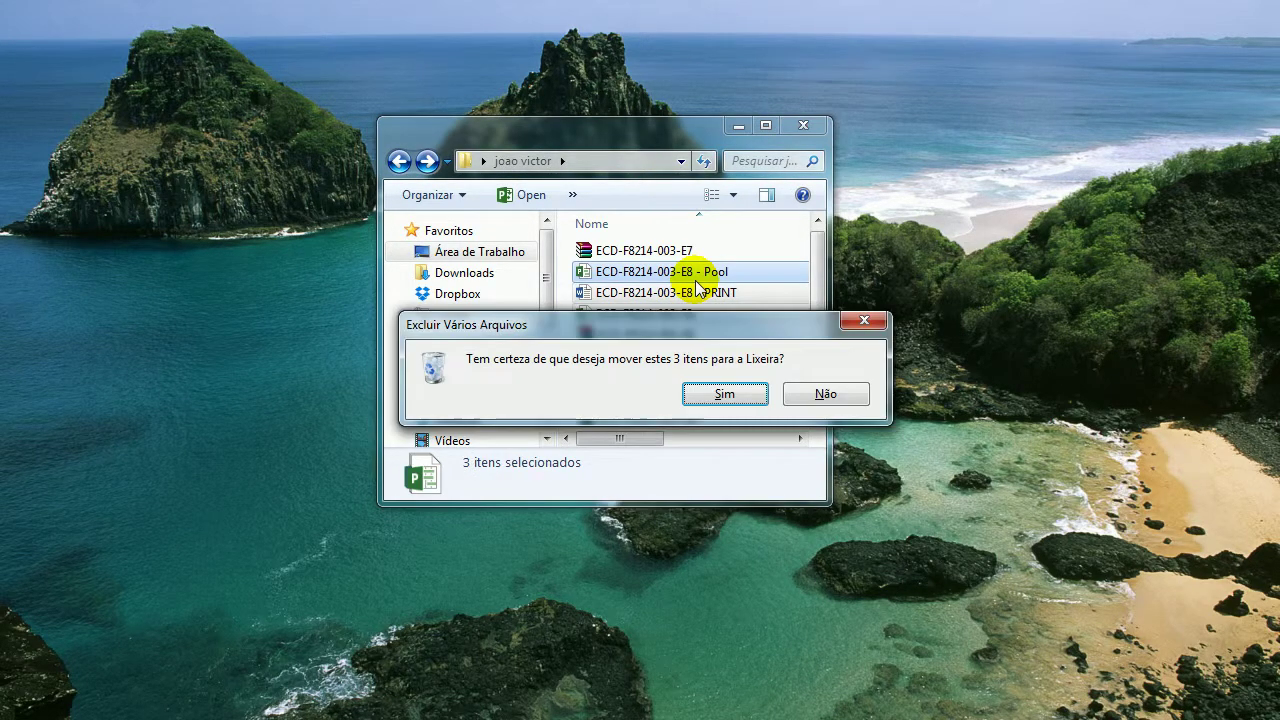
pyautogui.press('Return')
# Extract the ECD-F8214-003-PIP archive into the current folder and read the ECD-F8214-003-PIP-RELATÓRIO document
pyautogui.rightClick(655, 340)
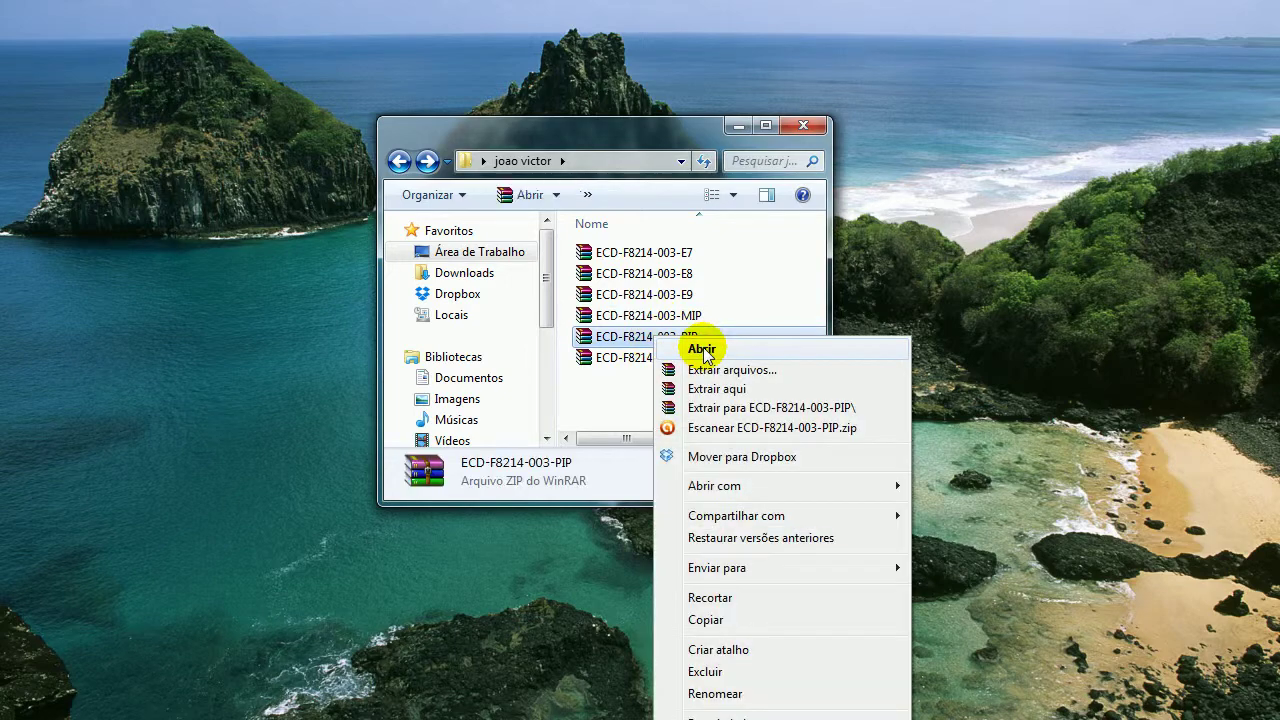
pyautogui.click(705, 391)
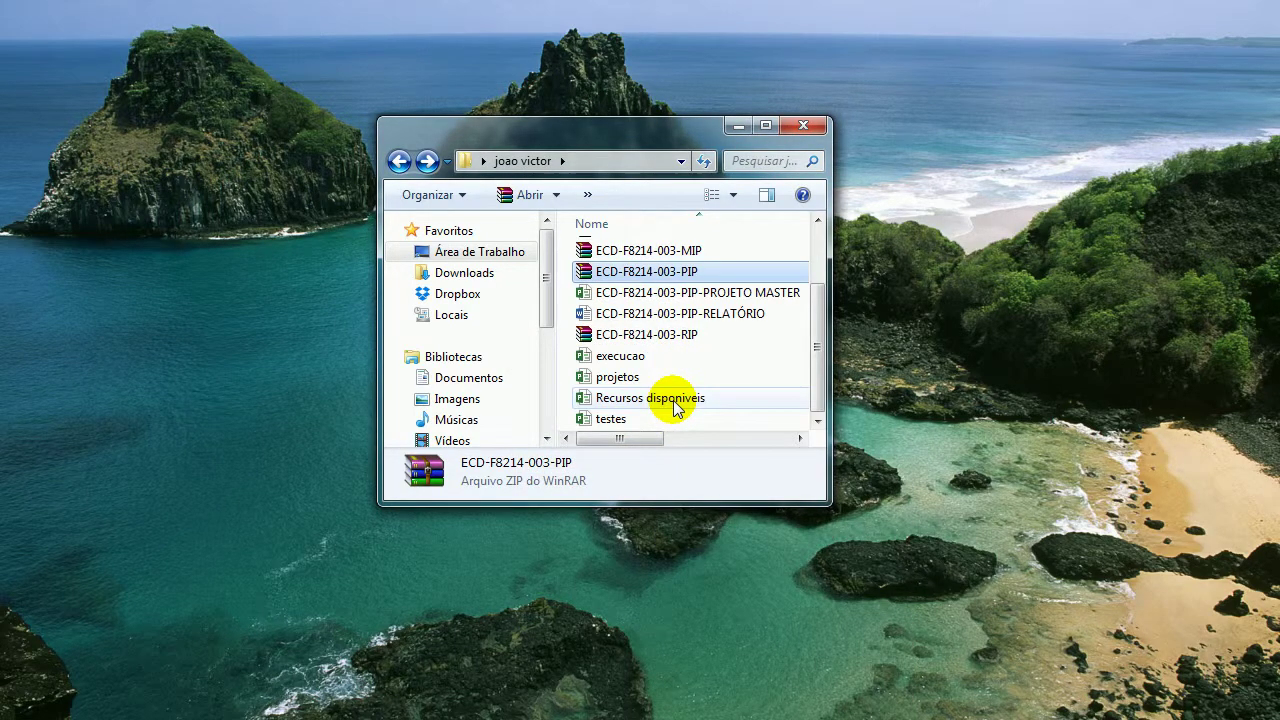
pyautogui.click(686, 314)
pyautogui.press('Return')
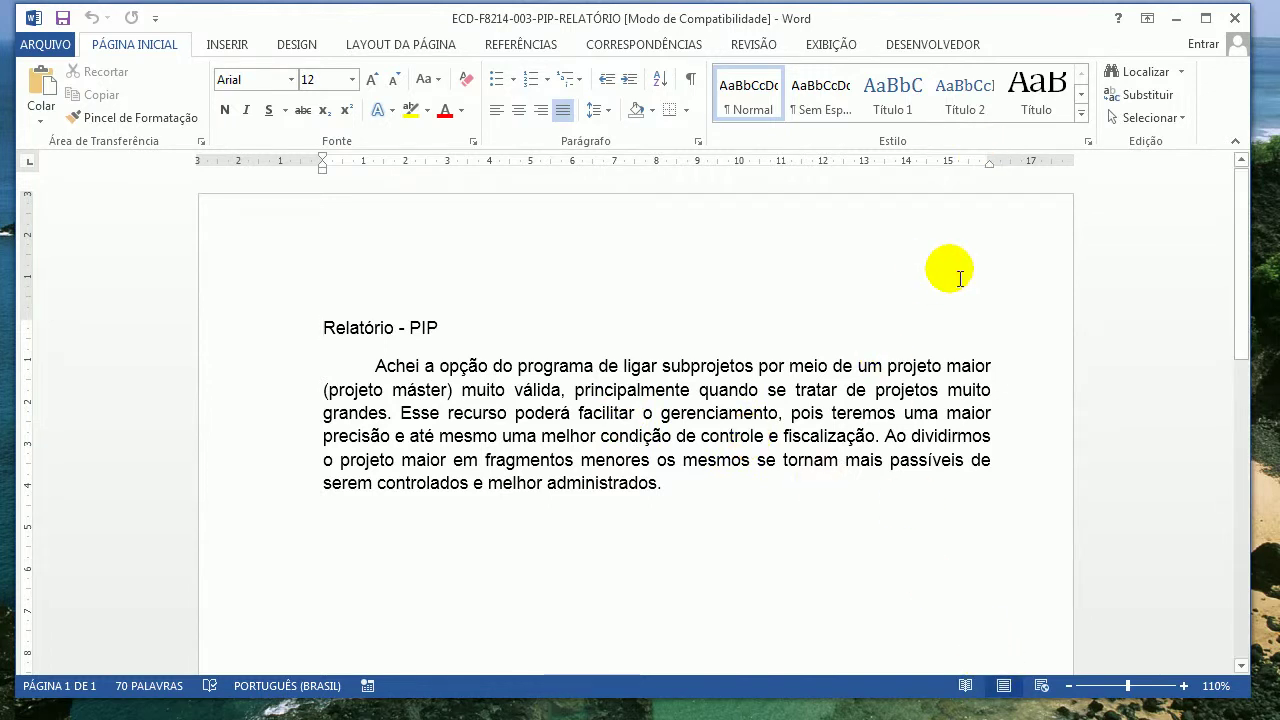
pyautogui.scroll(-2, 951, 268)
pyautogui.scroll(2, 958, 275)
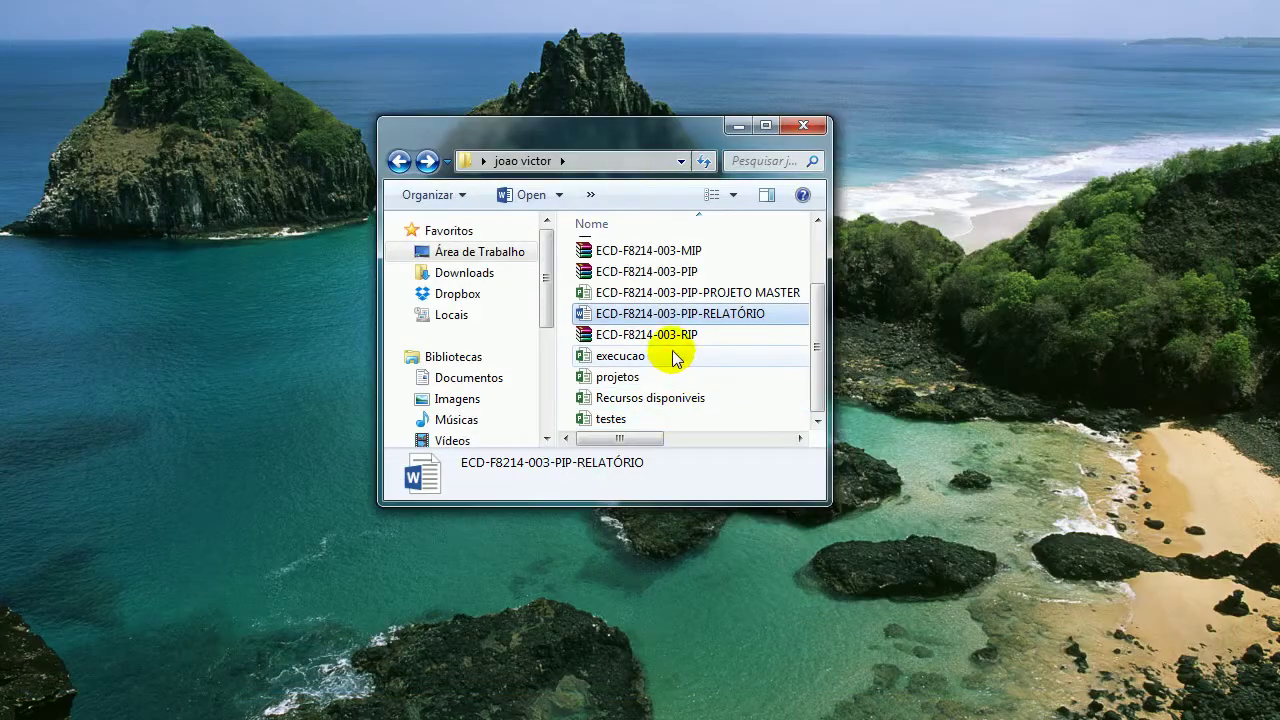
# Open ECD-F8214-003-PIP-PROJETO MASTER with its links re-established, choosing not to open other files and cancelling the remaining resource pool request
pyautogui.click(688, 293)
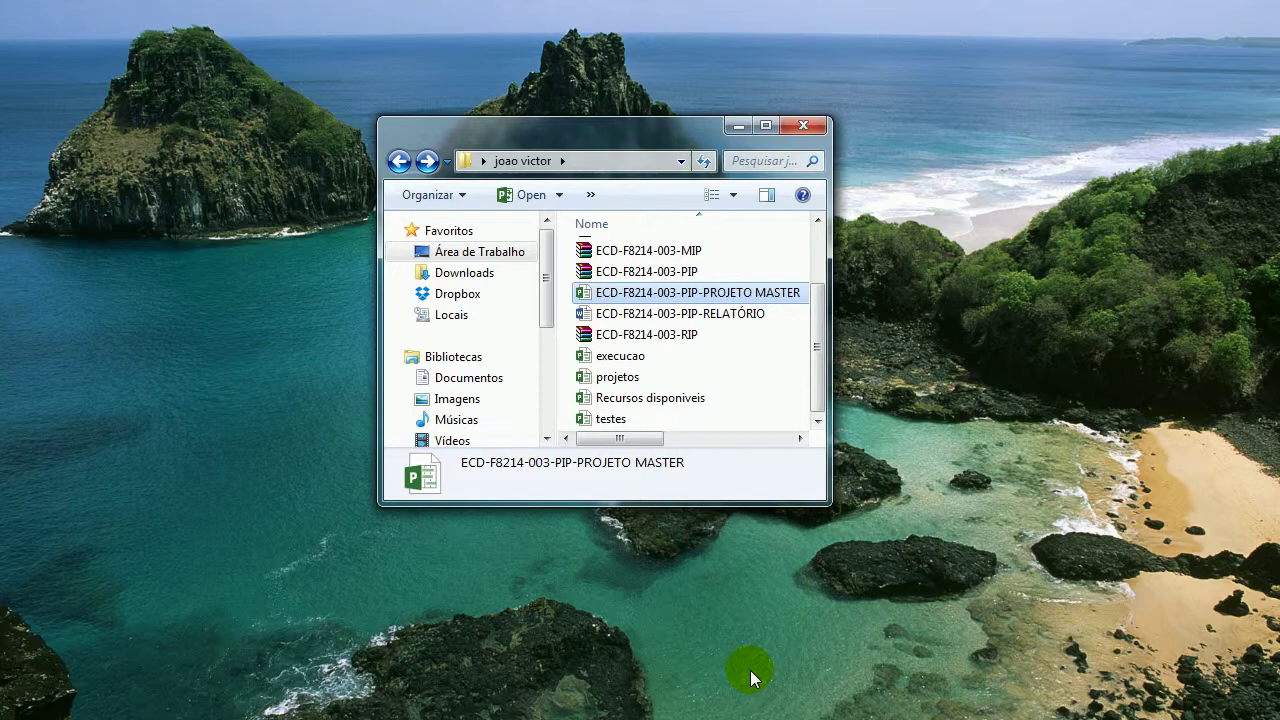
pyautogui.doubleClick(686, 292)
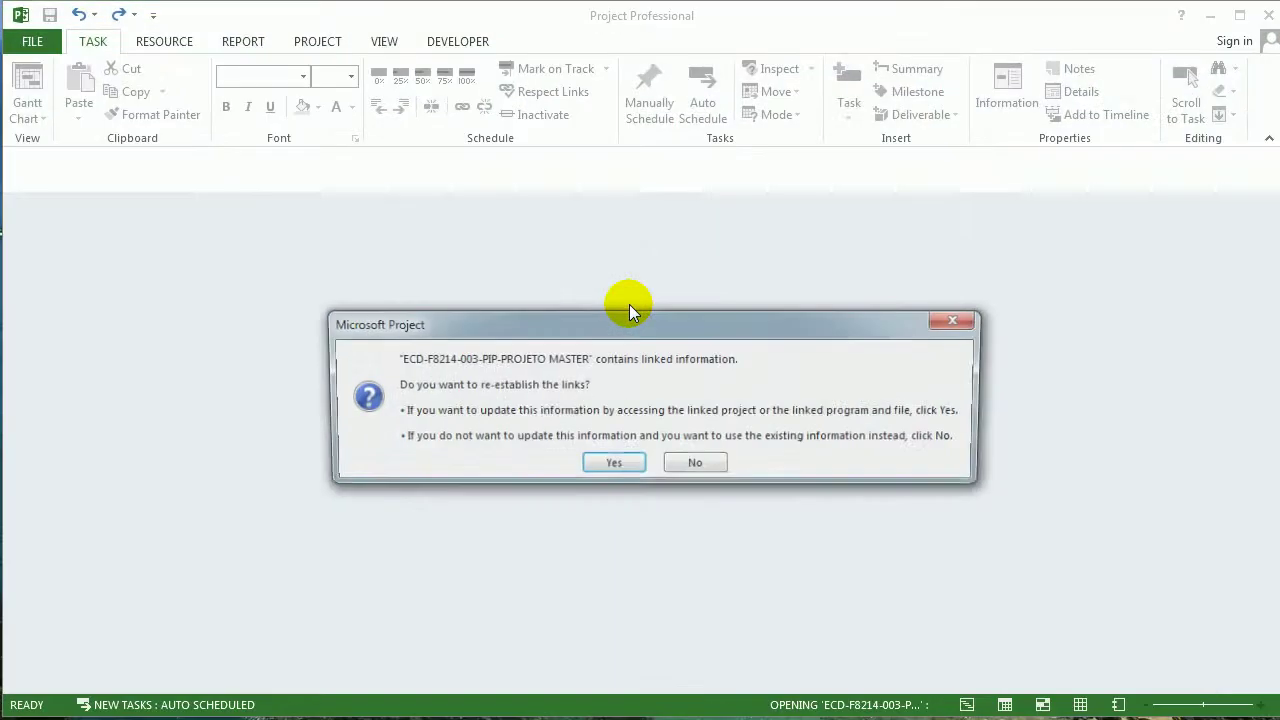
pyautogui.click(612, 463)
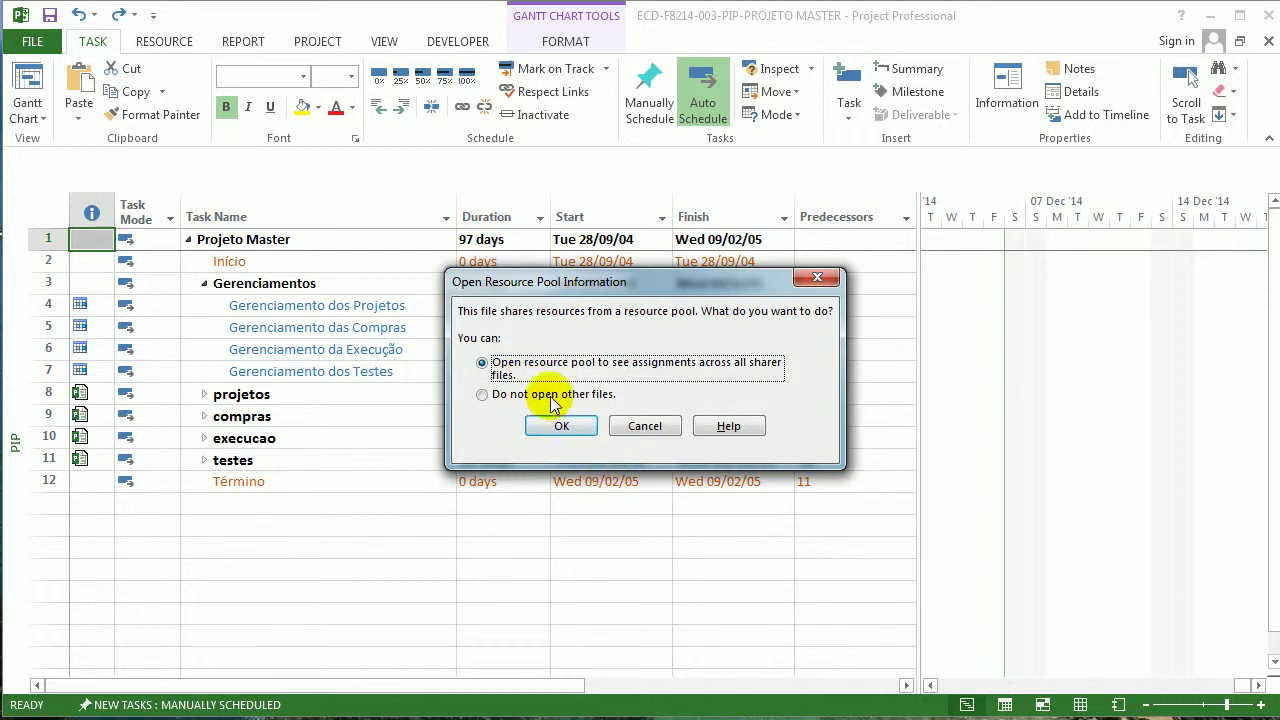
pyautogui.click(507, 395)
pyautogui.click(560, 426)
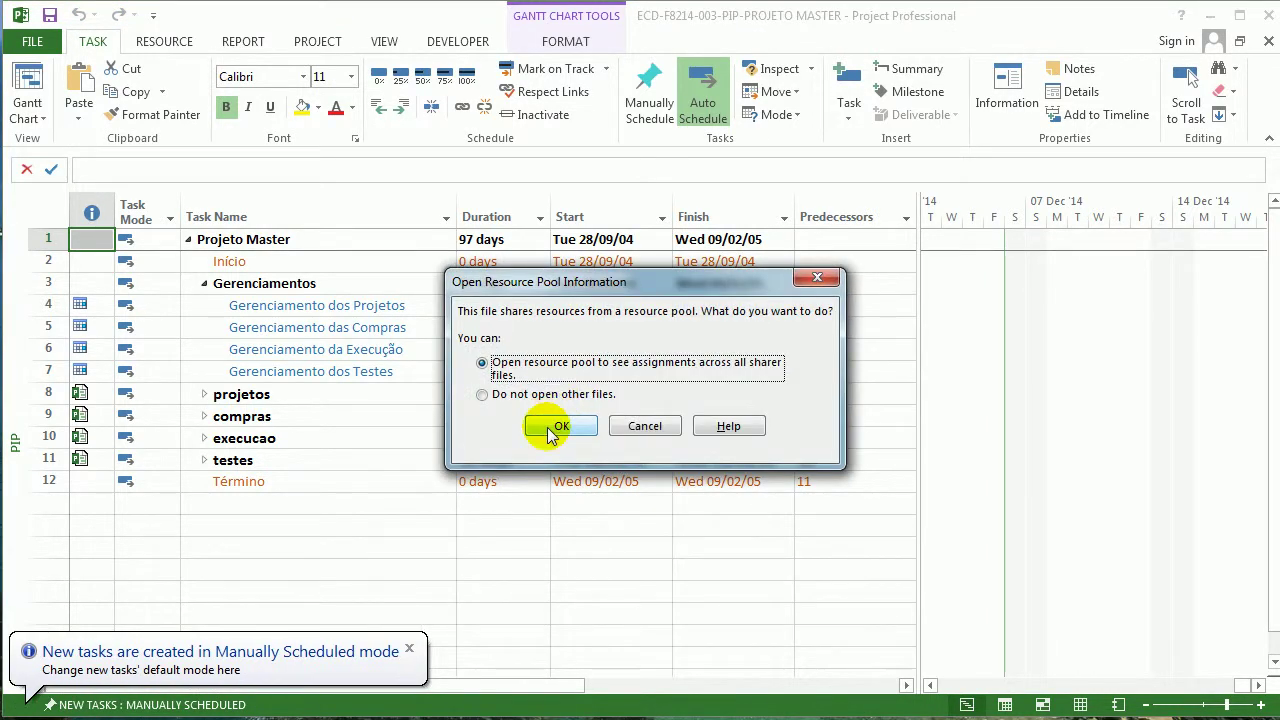
pyautogui.click(543, 395)
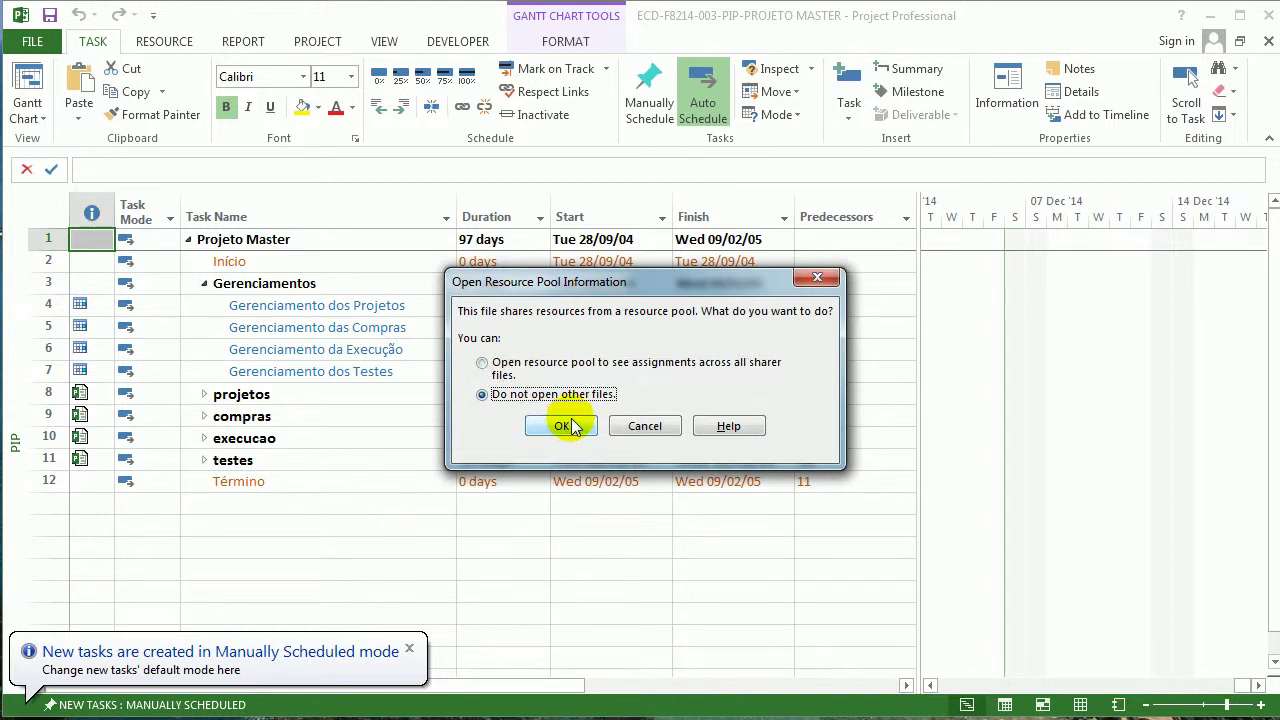
pyautogui.click(640, 427)
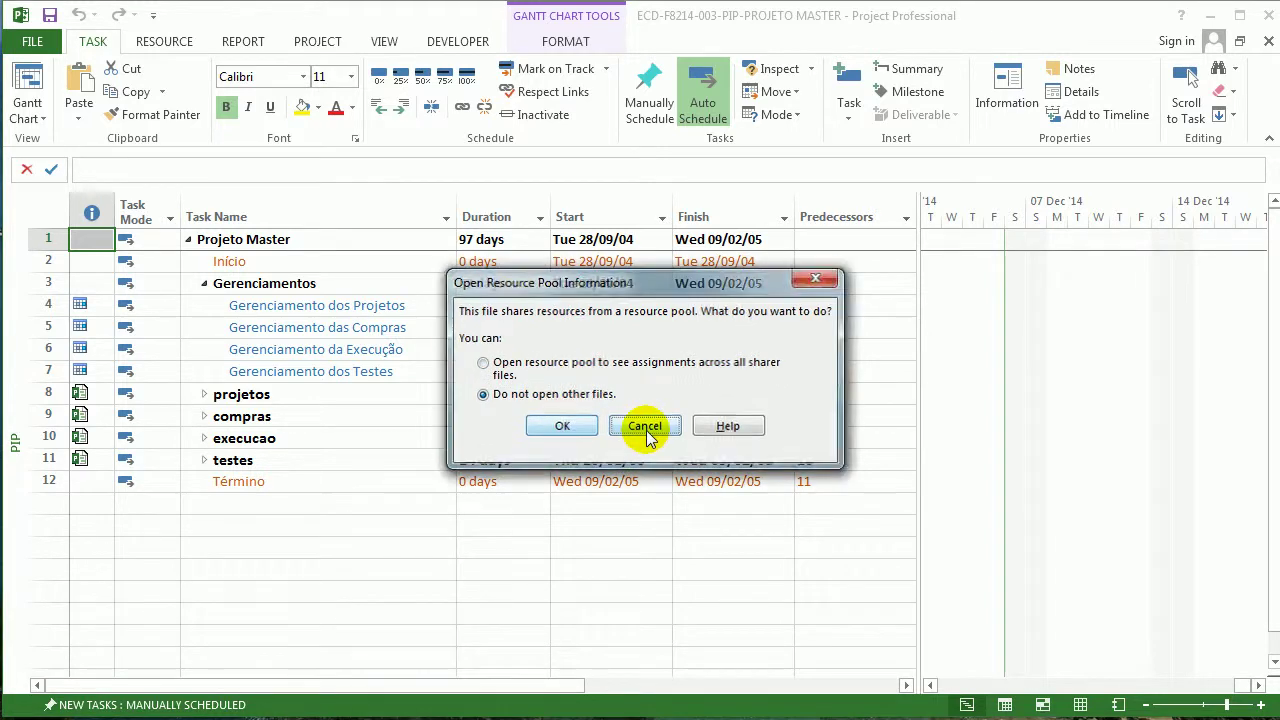
# Cancel the remaining resource pool request and close the ECD-F8214-003-PIP-PROJETO MASTER project
pyautogui.click(651, 420)
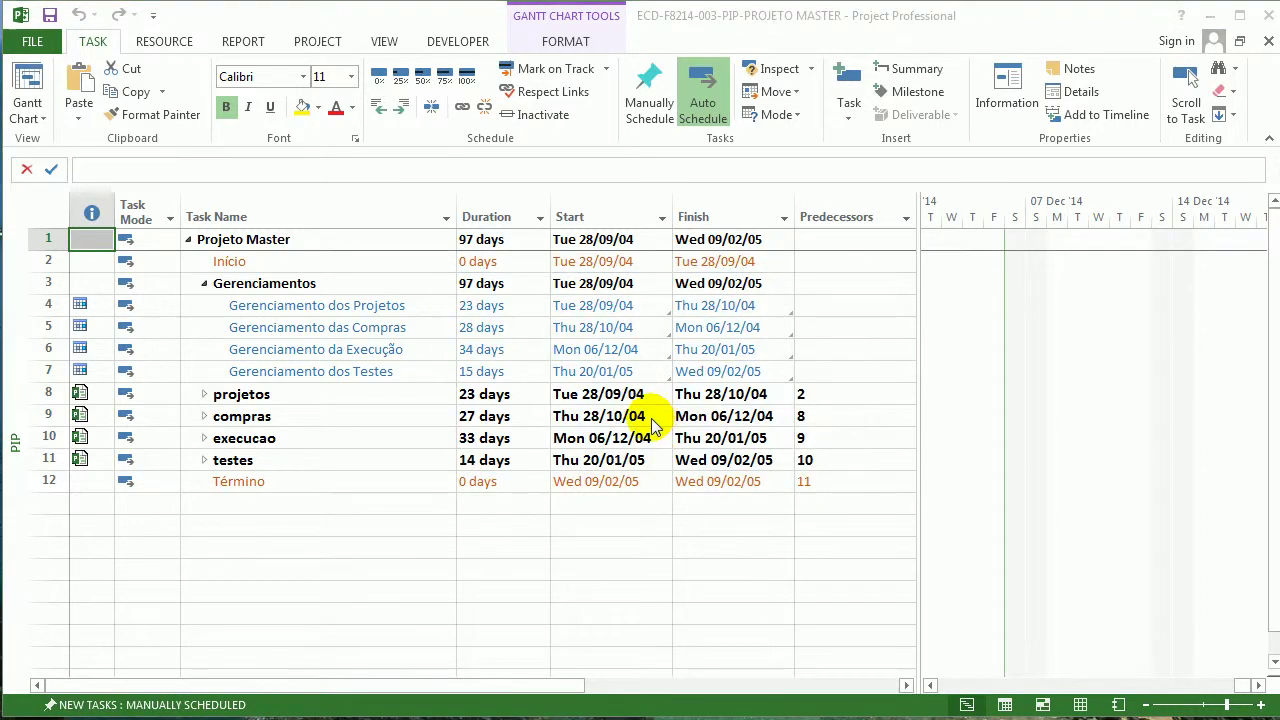
pyautogui.click(651, 420)
pyautogui.click(620, 416)
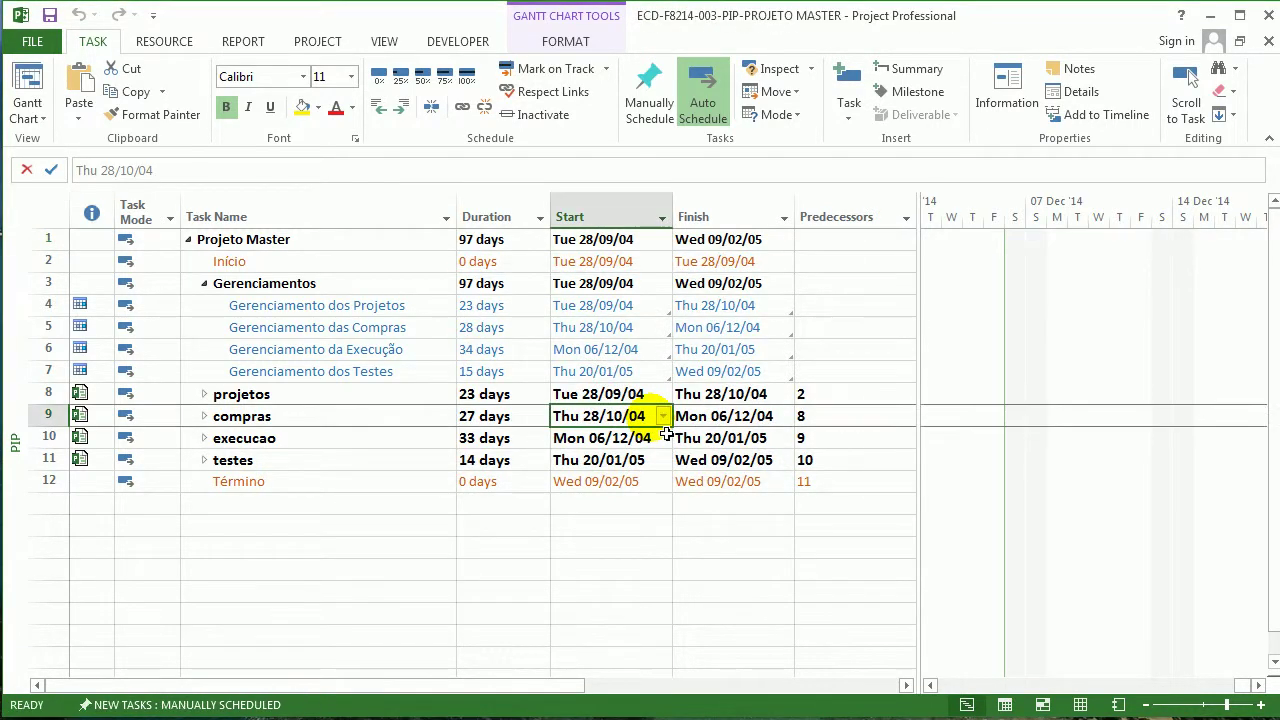
pyautogui.click(1265, 38)
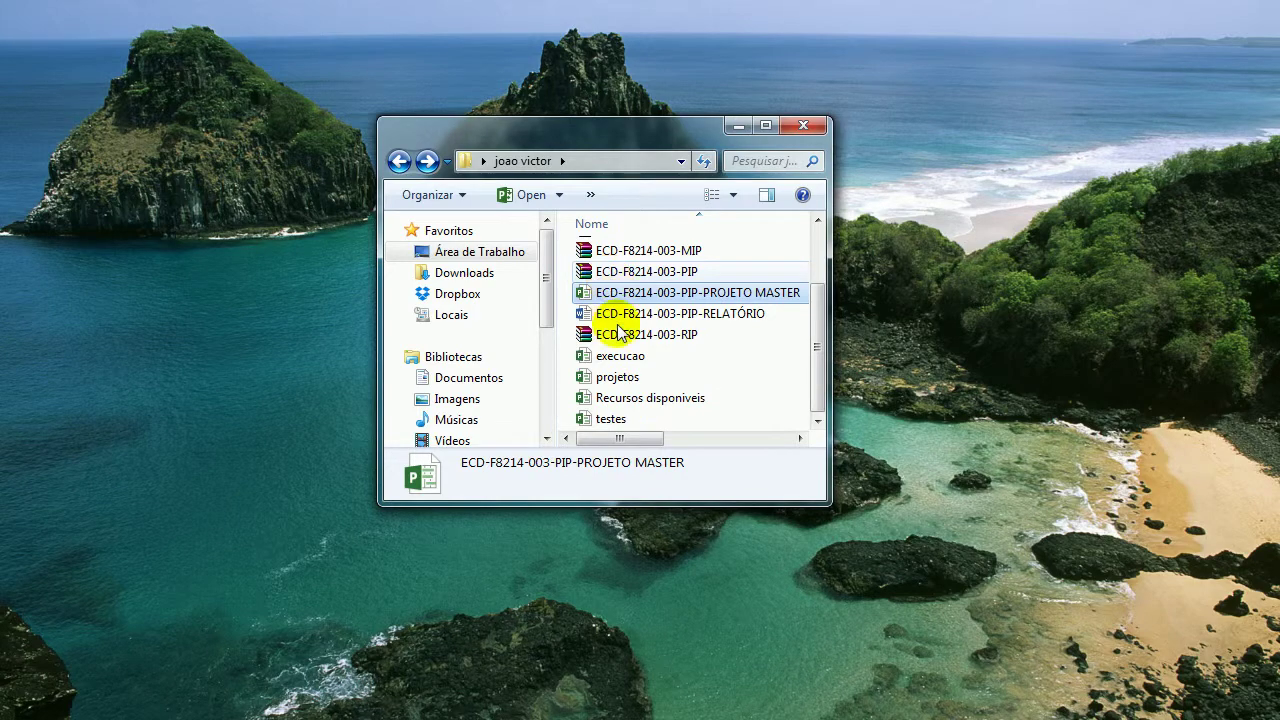
# Reopen ECD-F8214-003-PIP-PROJETO MASTER from the folder, re-establishing its links and accepting the resource pool prompt
pyautogui.click(634, 376)
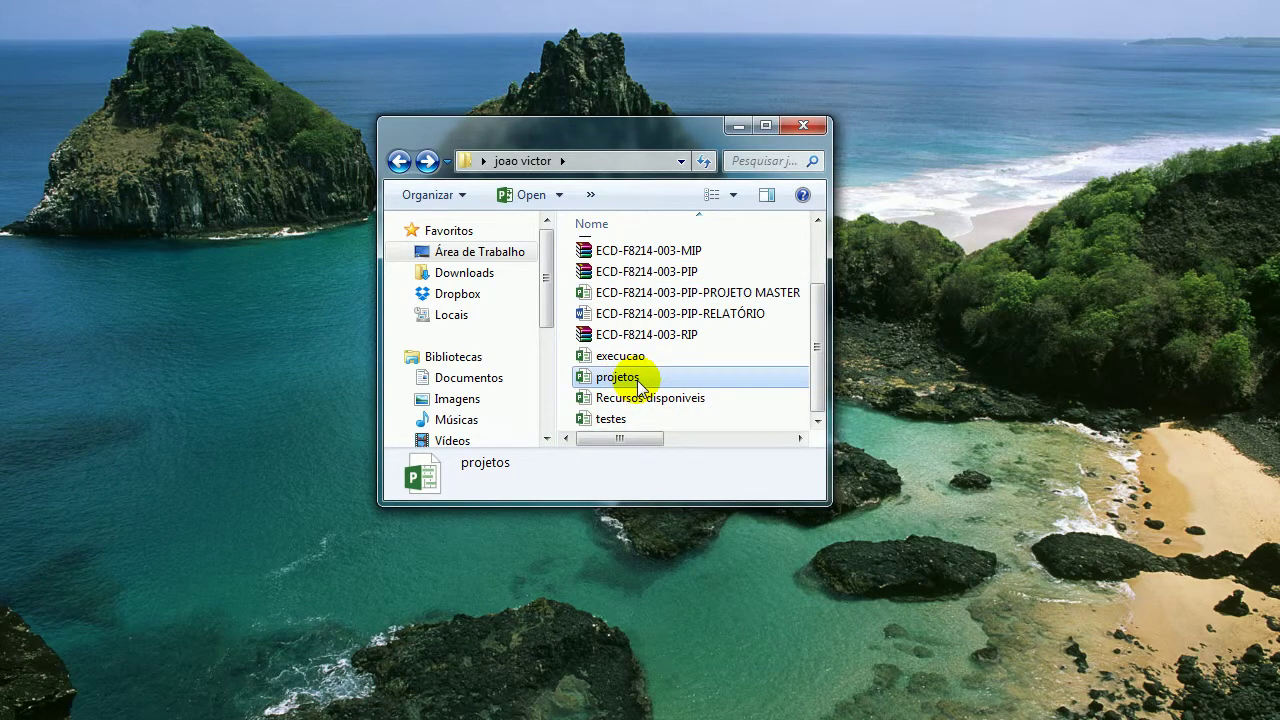
pyautogui.click(650, 397)
pyautogui.click(653, 294)
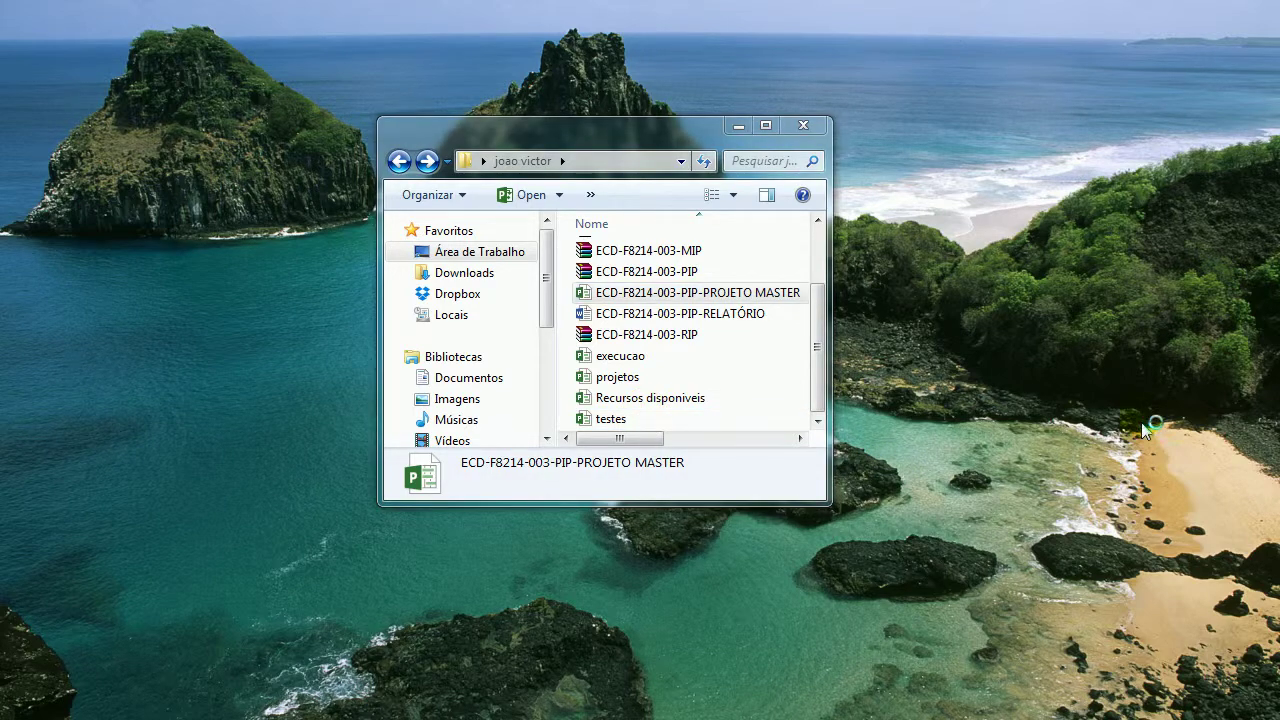
pyautogui.moveTo(1098, 434); pyautogui.dragTo(1279, 430)
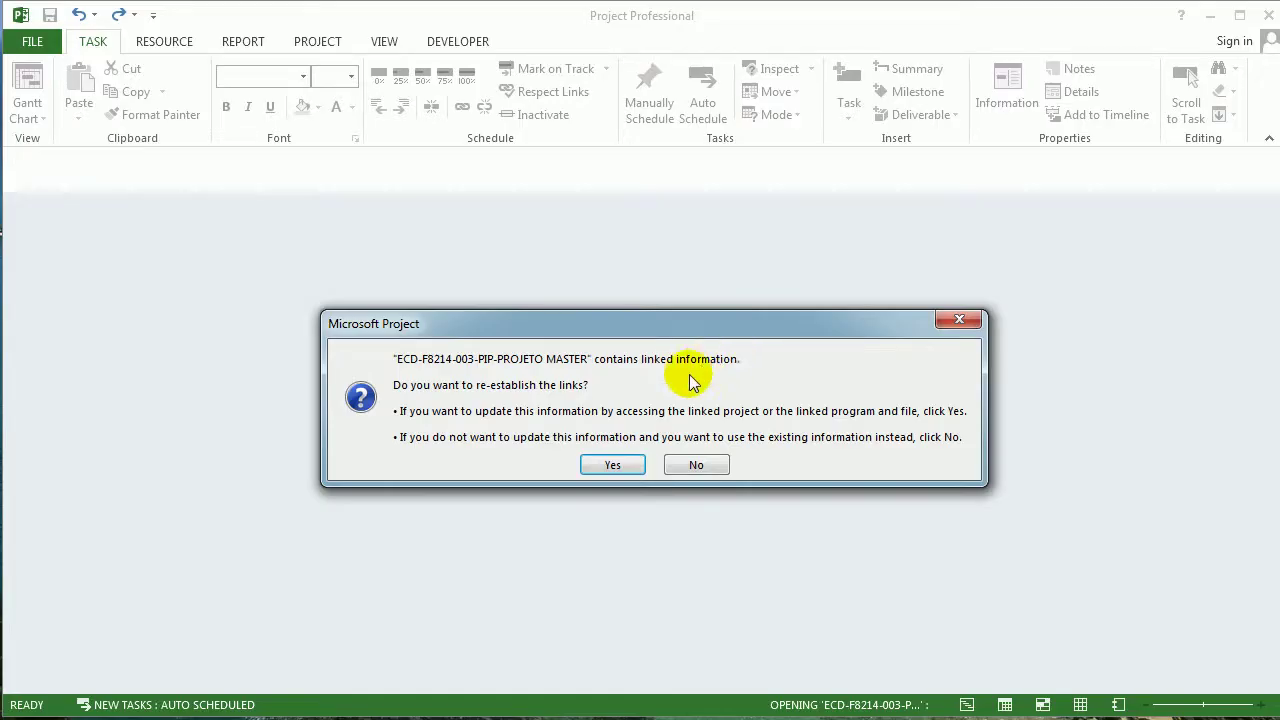
pyautogui.click(609, 466)
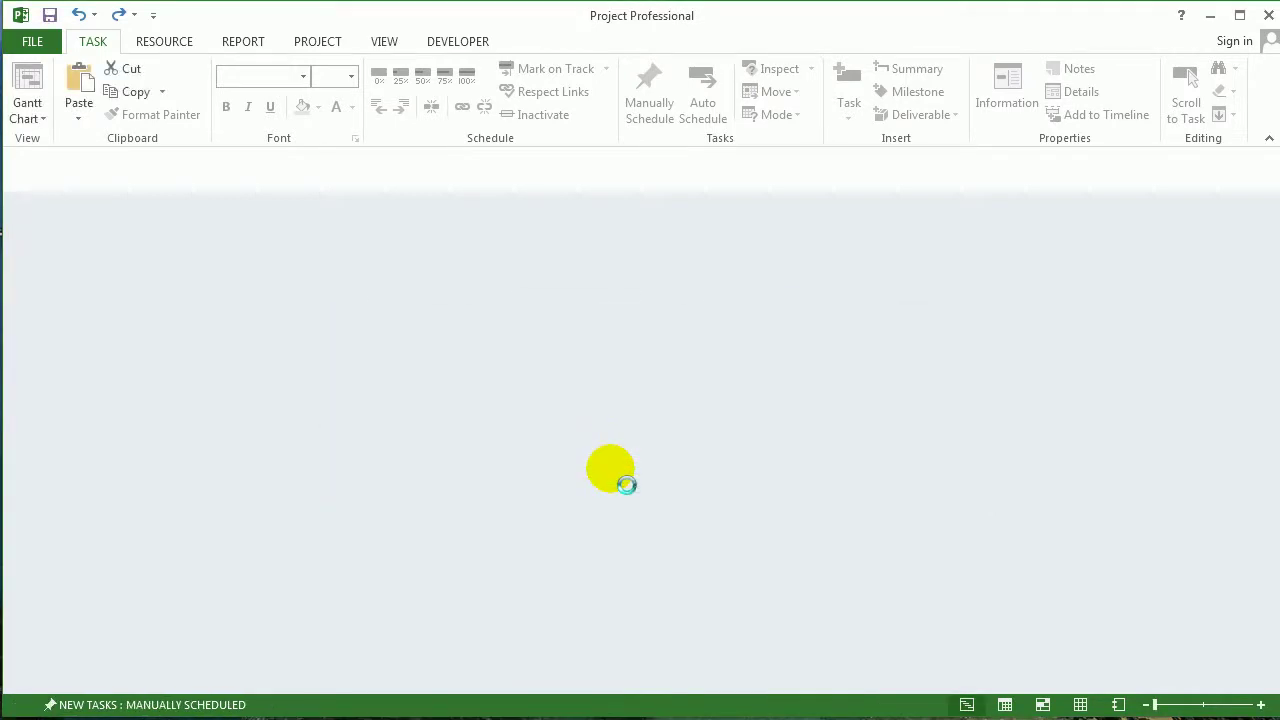
pyautogui.click(562, 426)
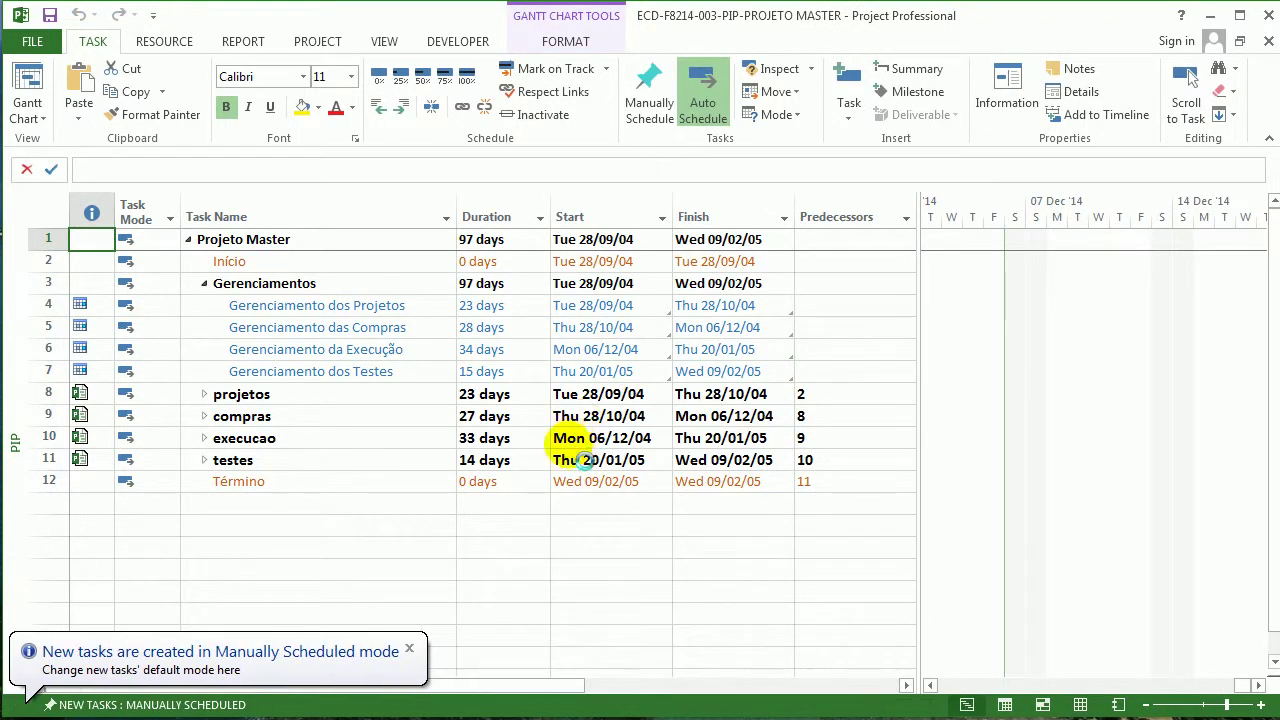
# Examine the four Gerenciamento tasks and the inserted subprojects, expanding projetos and compras to view their tasks and collapsing both again
pyautogui.click(380, 306)
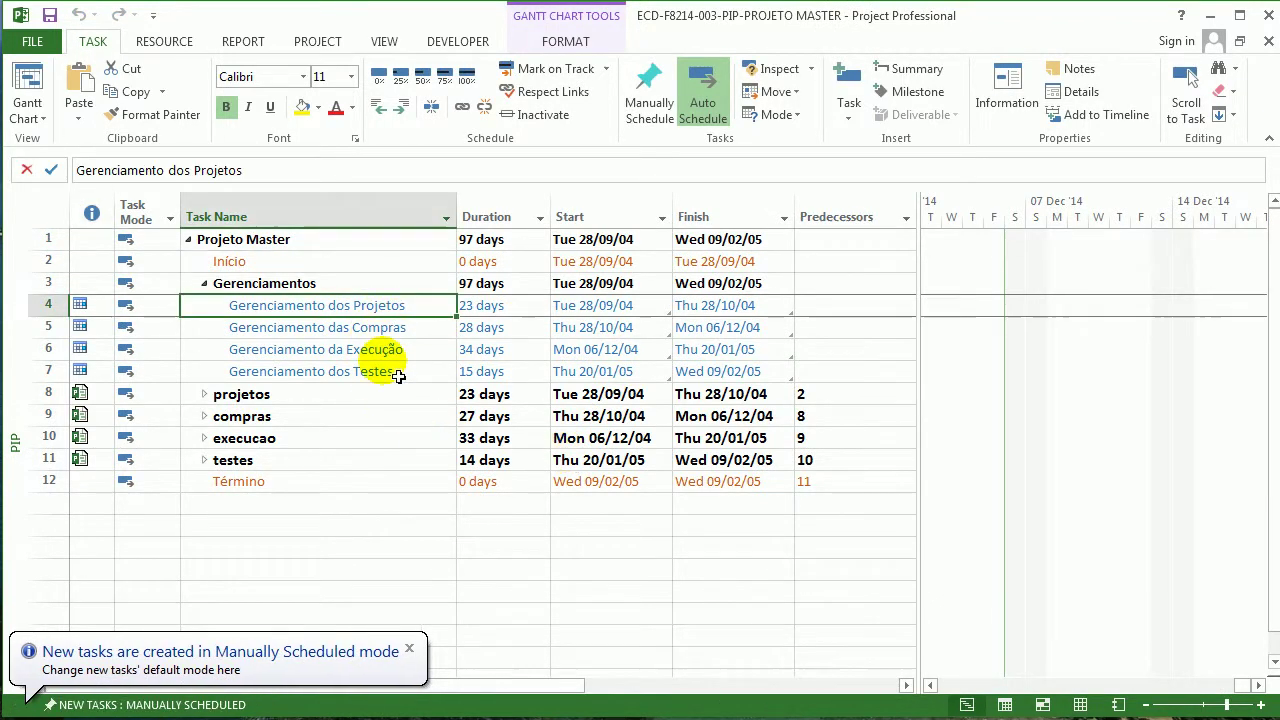
pyautogui.click(408, 350)
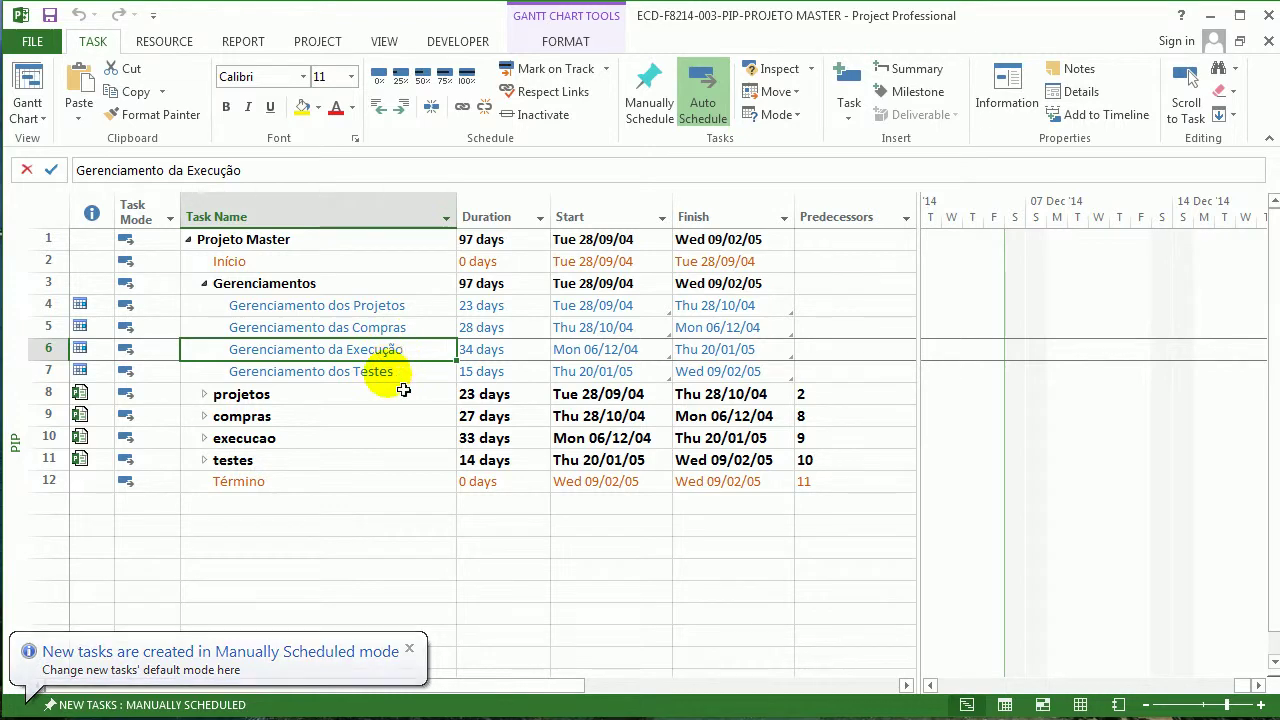
pyautogui.moveTo(396, 394); pyautogui.dragTo(350, 470)
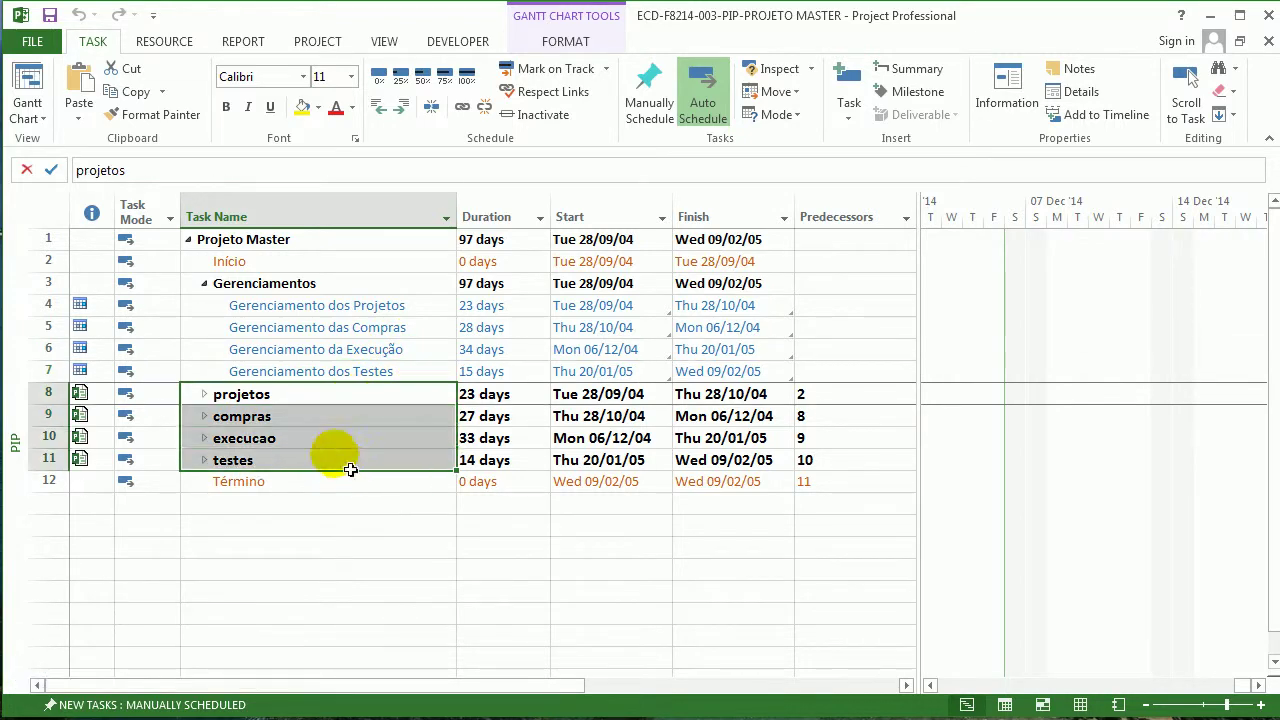
pyautogui.click(204, 394)
pyautogui.scroll(-1, 223, 480)
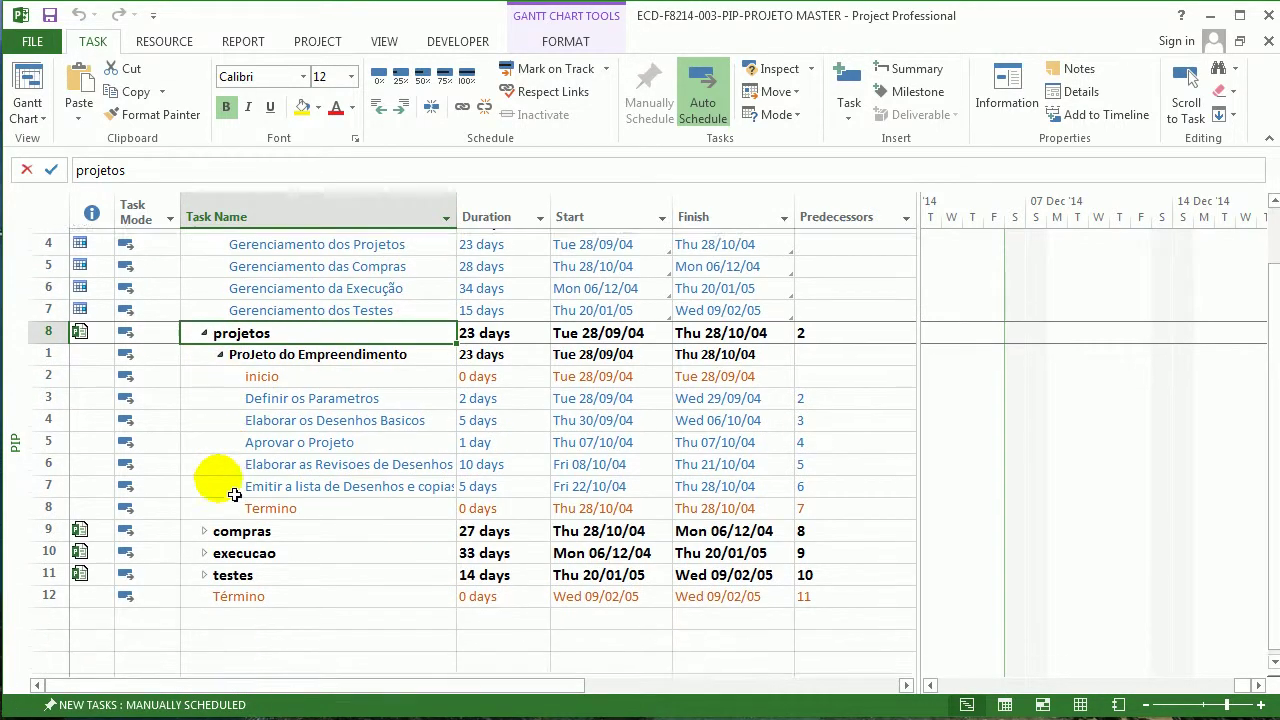
pyautogui.click(204, 526)
pyautogui.scroll(-1, 205, 540)
pyautogui.scroll(2, 200, 534)
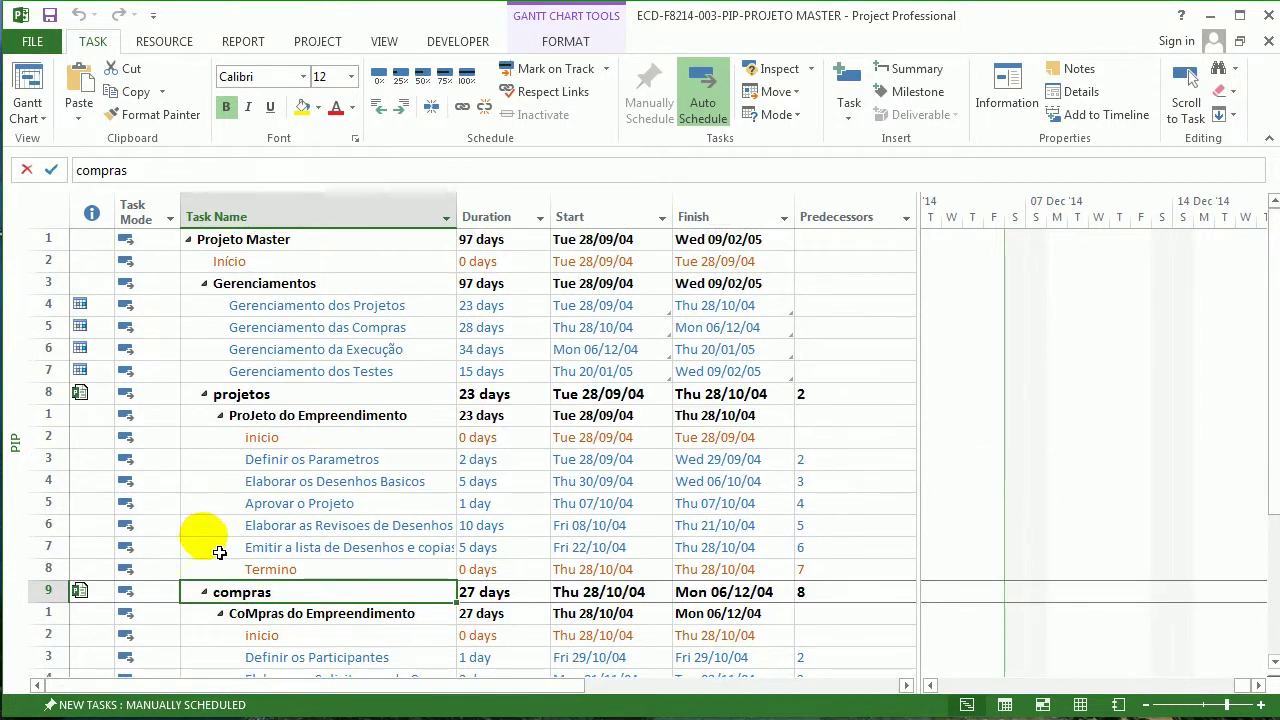
pyautogui.click(200, 591)
pyautogui.click(203, 394)
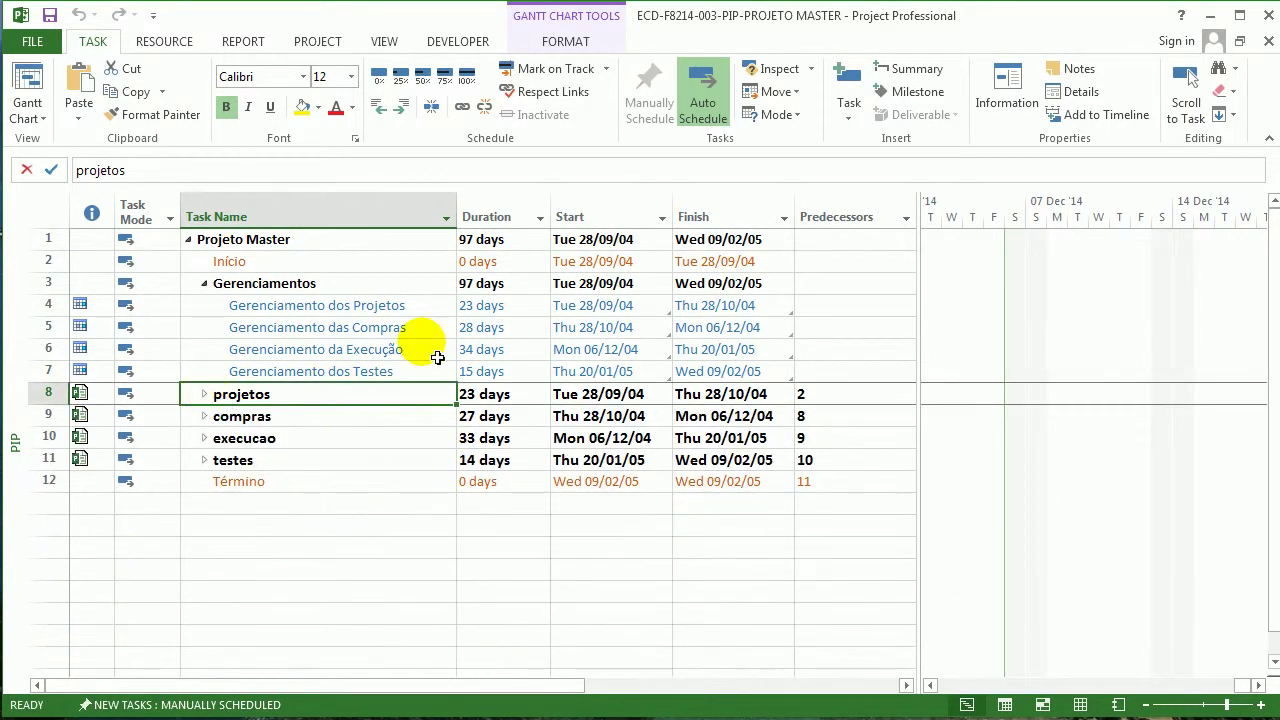
# Compare the Start and Finish dates of the Gerenciamento tasks with those of the subprojects, and collapse and re-expand Projeto Master
pyautogui.click(625, 308)
pyautogui.click(745, 308)
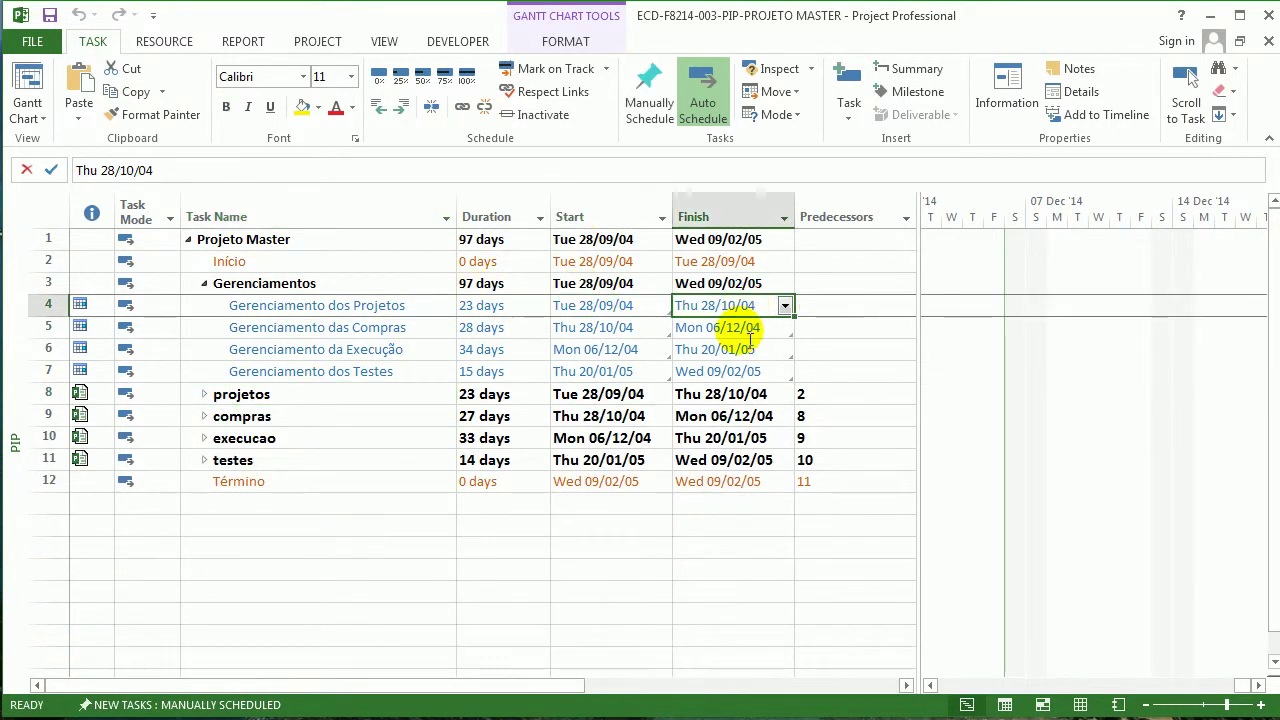
pyautogui.moveTo(600, 400); pyautogui.dragTo(582, 465)
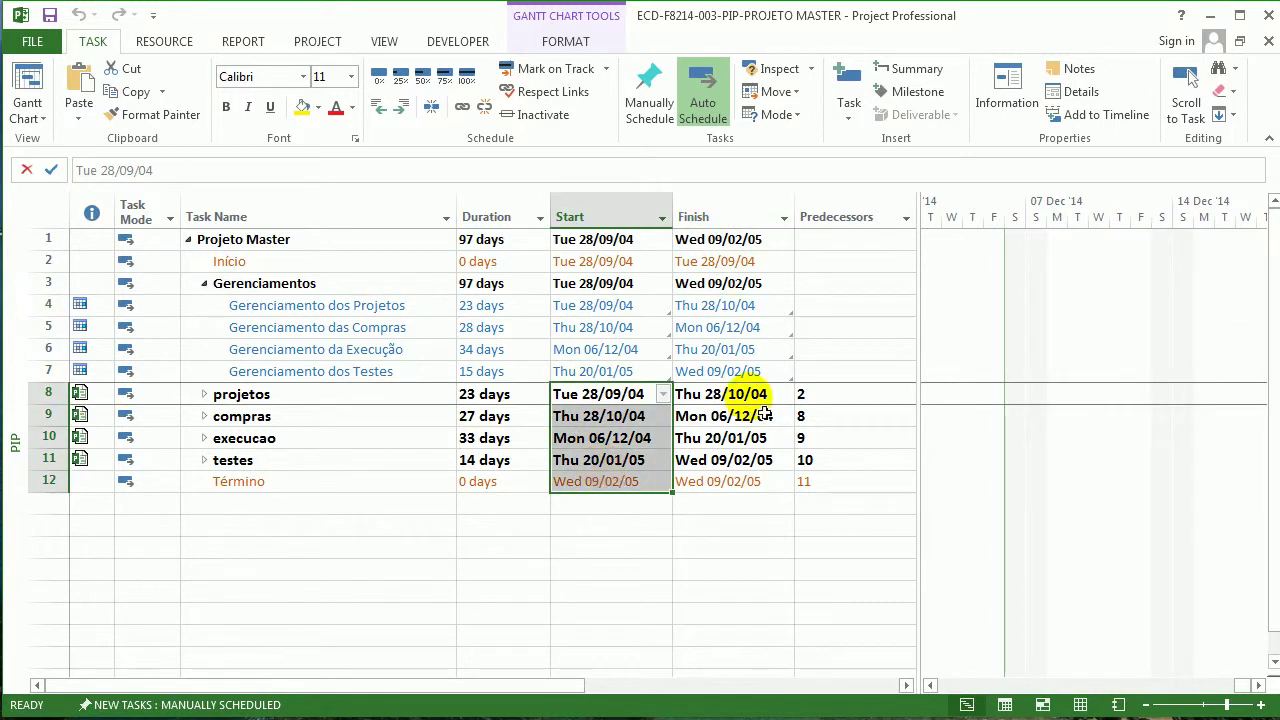
pyautogui.moveTo(722, 394); pyautogui.dragTo(743, 478)
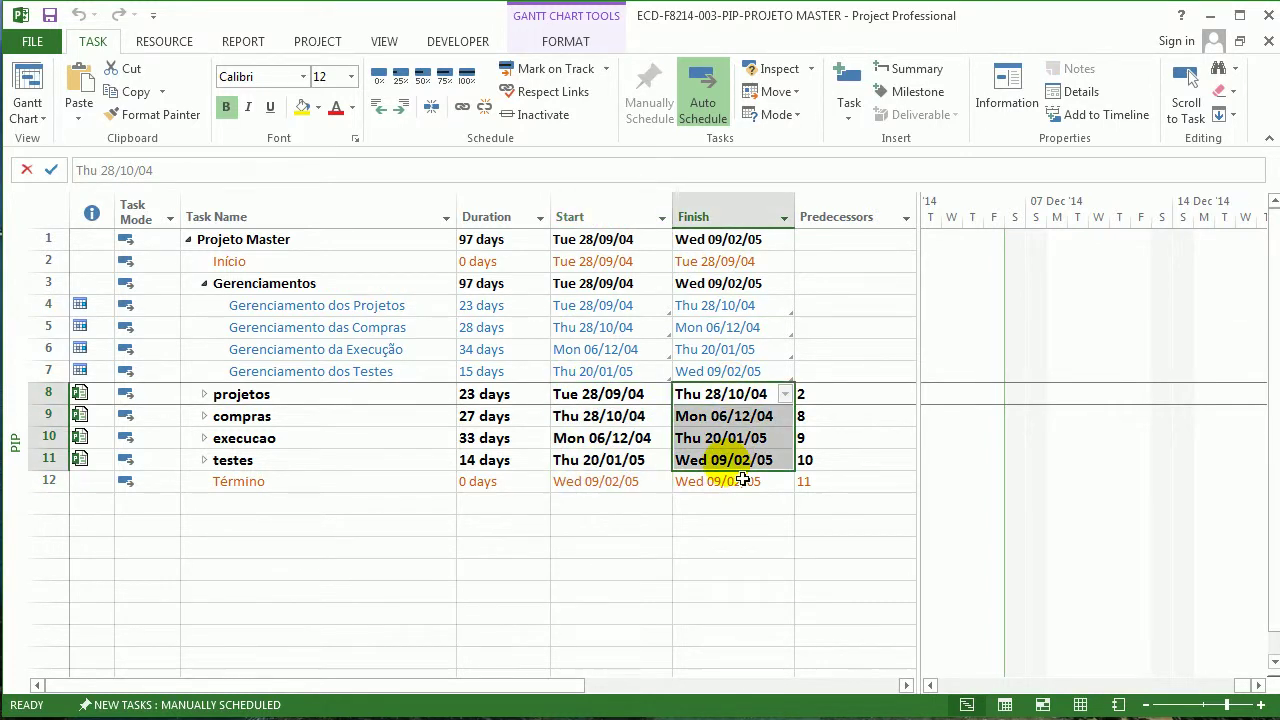
pyautogui.click(632, 592)
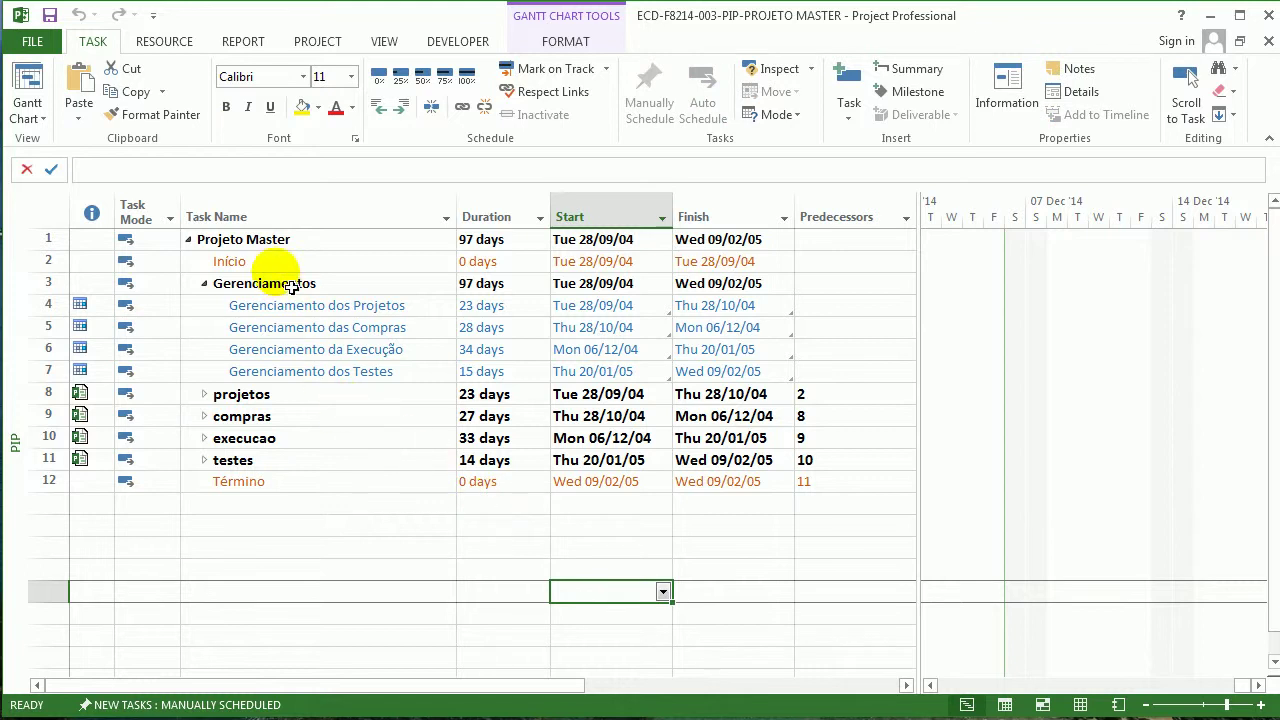
pyautogui.click(188, 240)
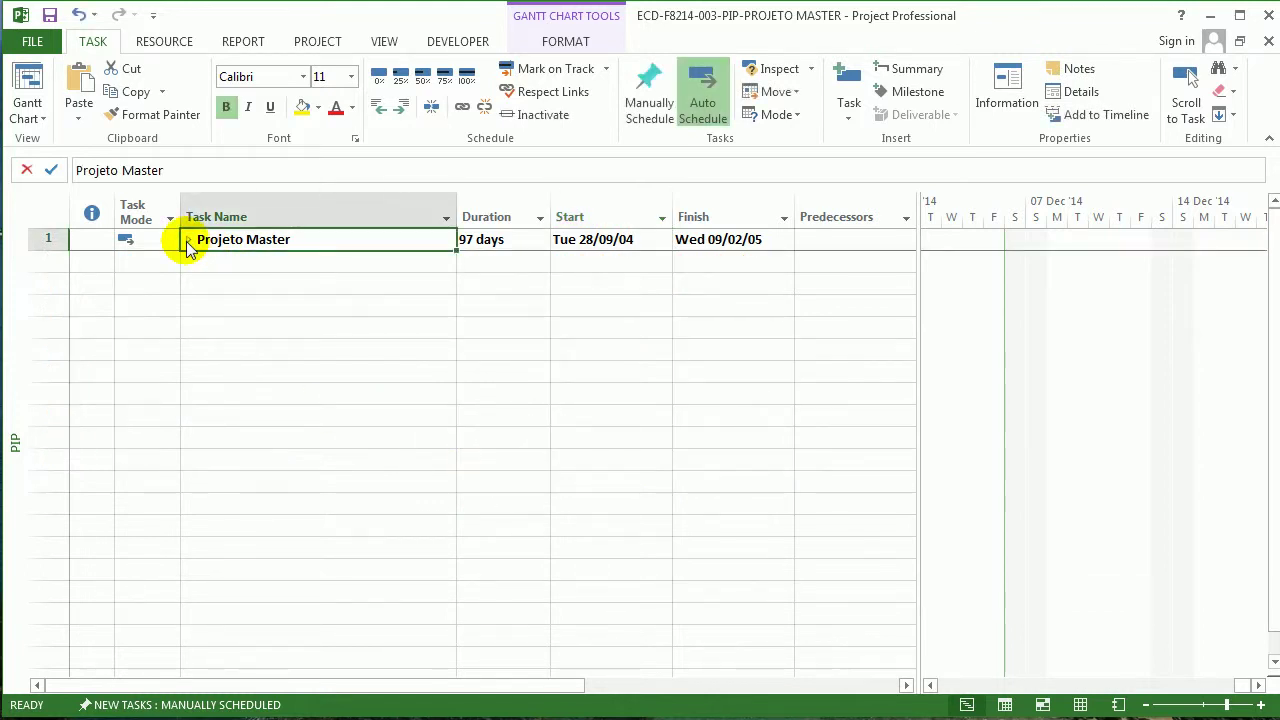
pyautogui.click(188, 240)
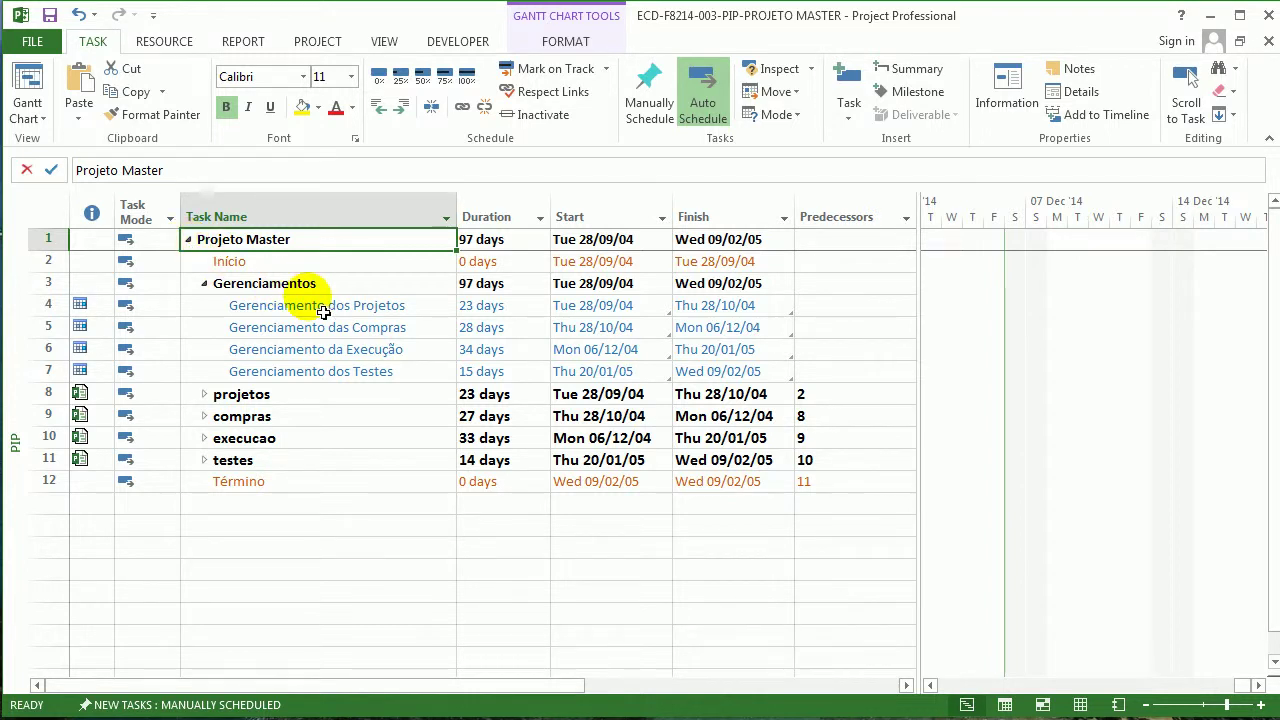
# Expand the testes, execucao, compras and projetos subprojects in the master project's task list
pyautogui.click(410, 415)
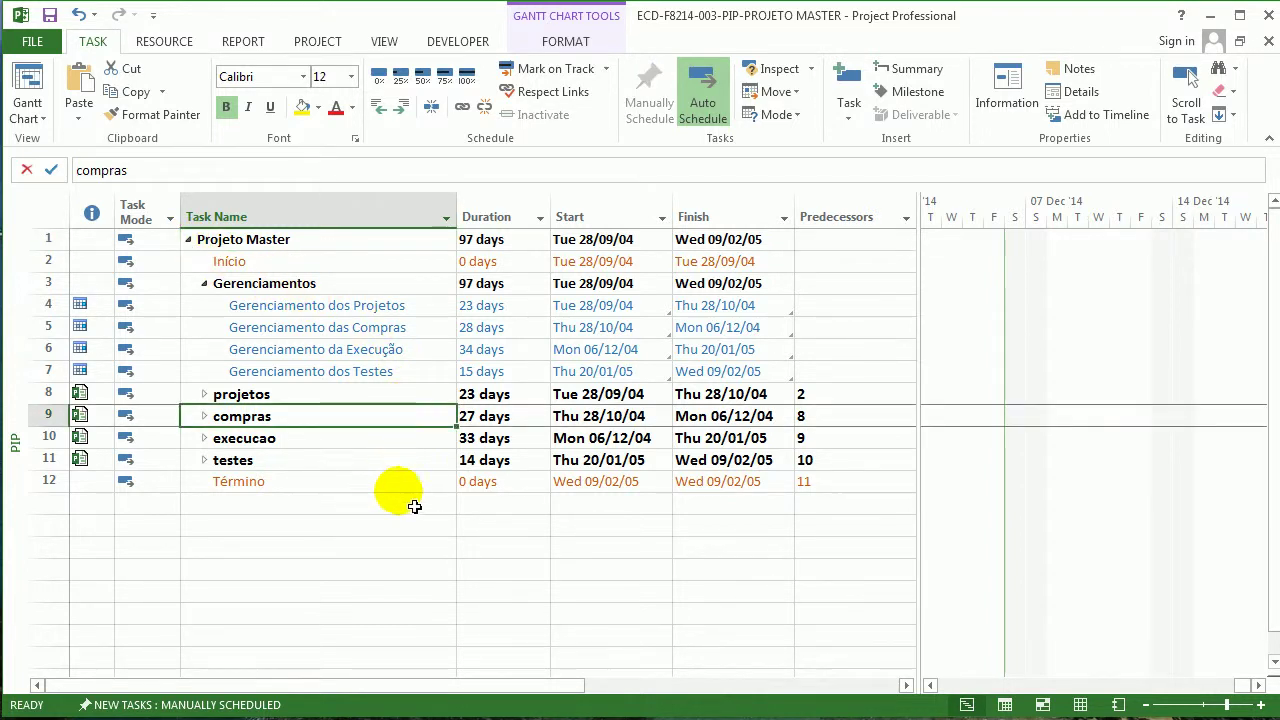
pyautogui.click(204, 460)
pyautogui.click(208, 447)
pyautogui.click(204, 440)
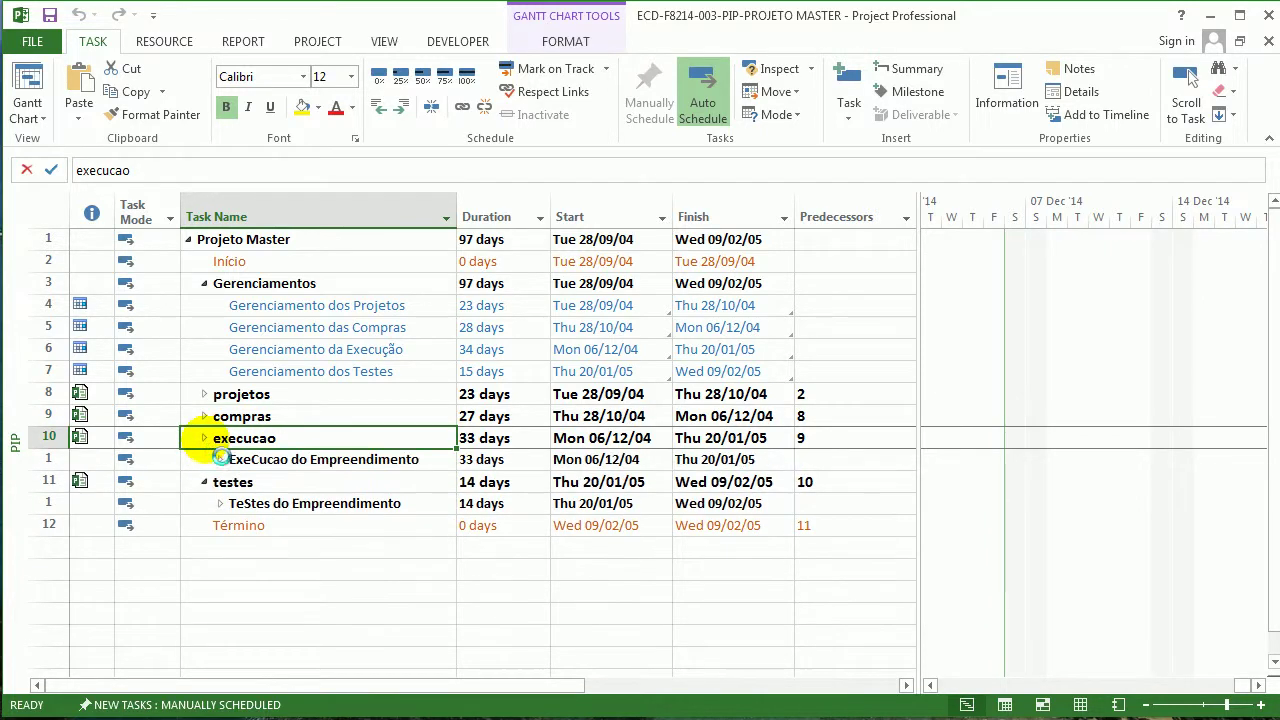
pyautogui.click(204, 416)
pyautogui.click(204, 394)
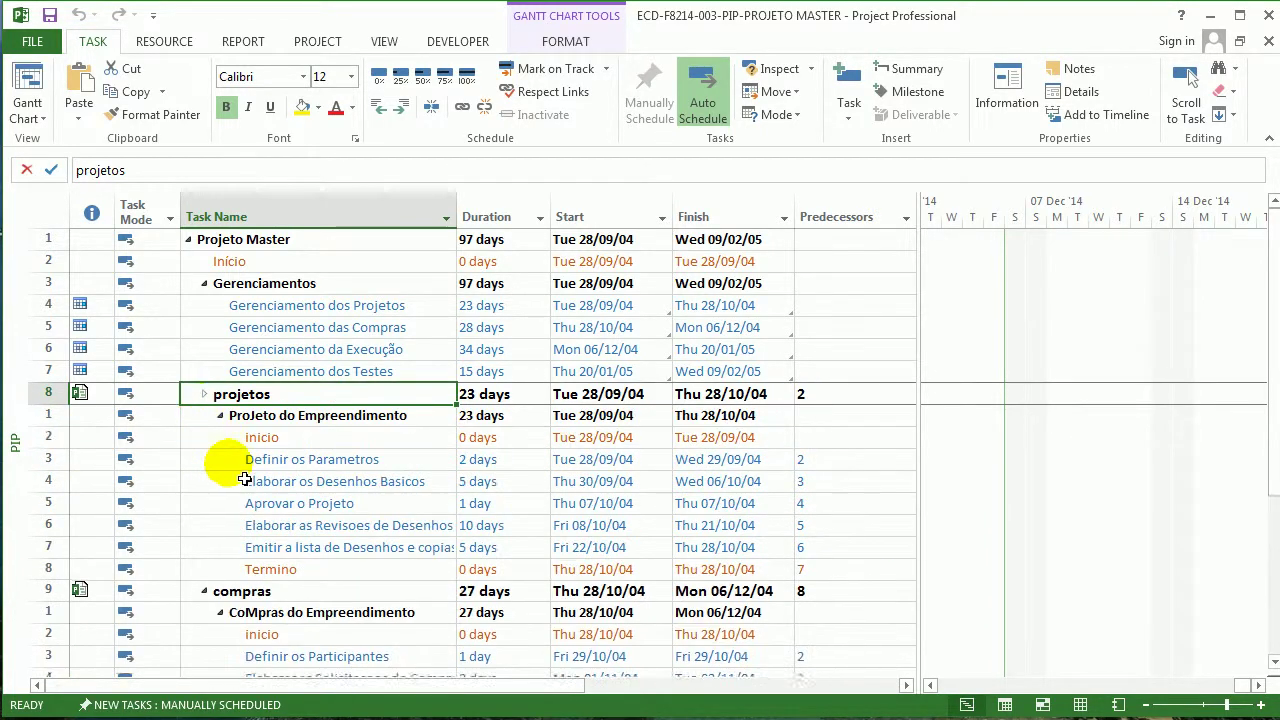
# Expand ExeCucao do Empreendimento and TeStes do Empreendimento and read through the tasks of the subprojects
pyautogui.scroll(-1, 244, 480)
pyautogui.scroll(-5, 230, 470)
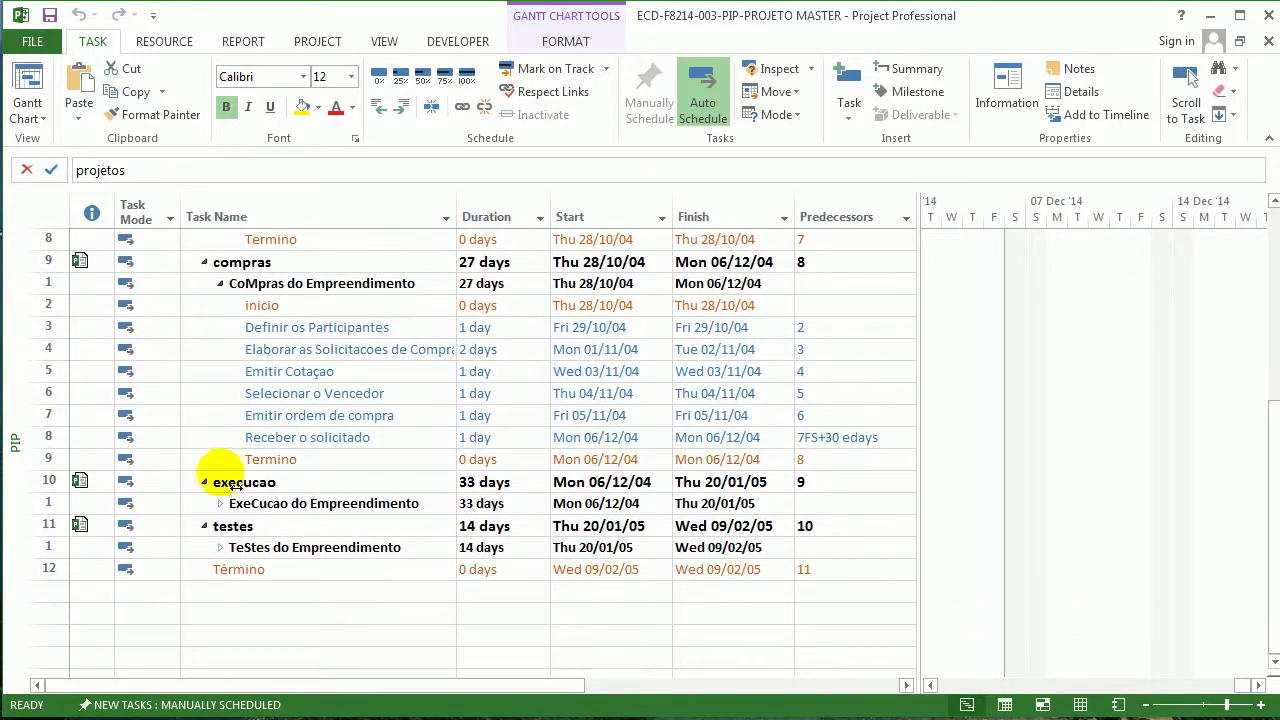
pyautogui.click(220, 503)
pyautogui.scroll(-2, 240, 535)
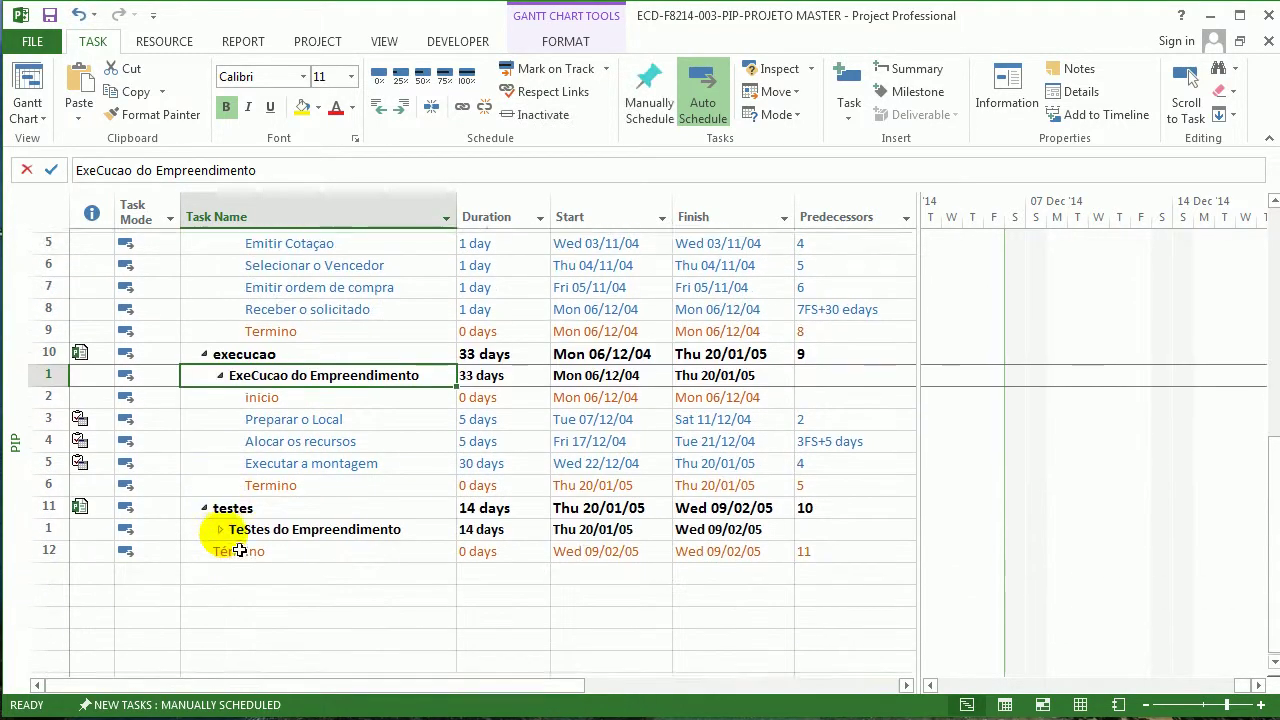
pyautogui.click(220, 525)
pyautogui.scroll(-3, 220, 530)
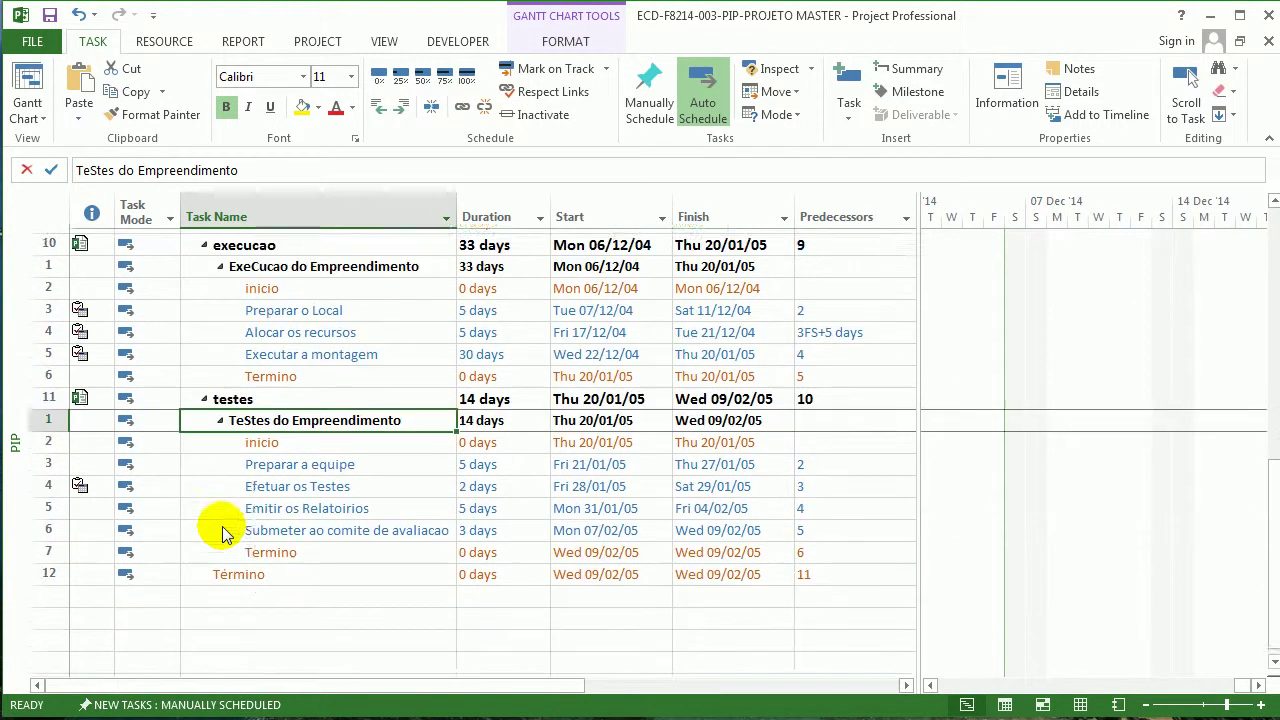
# Look over the expanded Projeto Master outline and check it against the step number 29 in the untitled note
pyautogui.scroll(15, 222, 533)
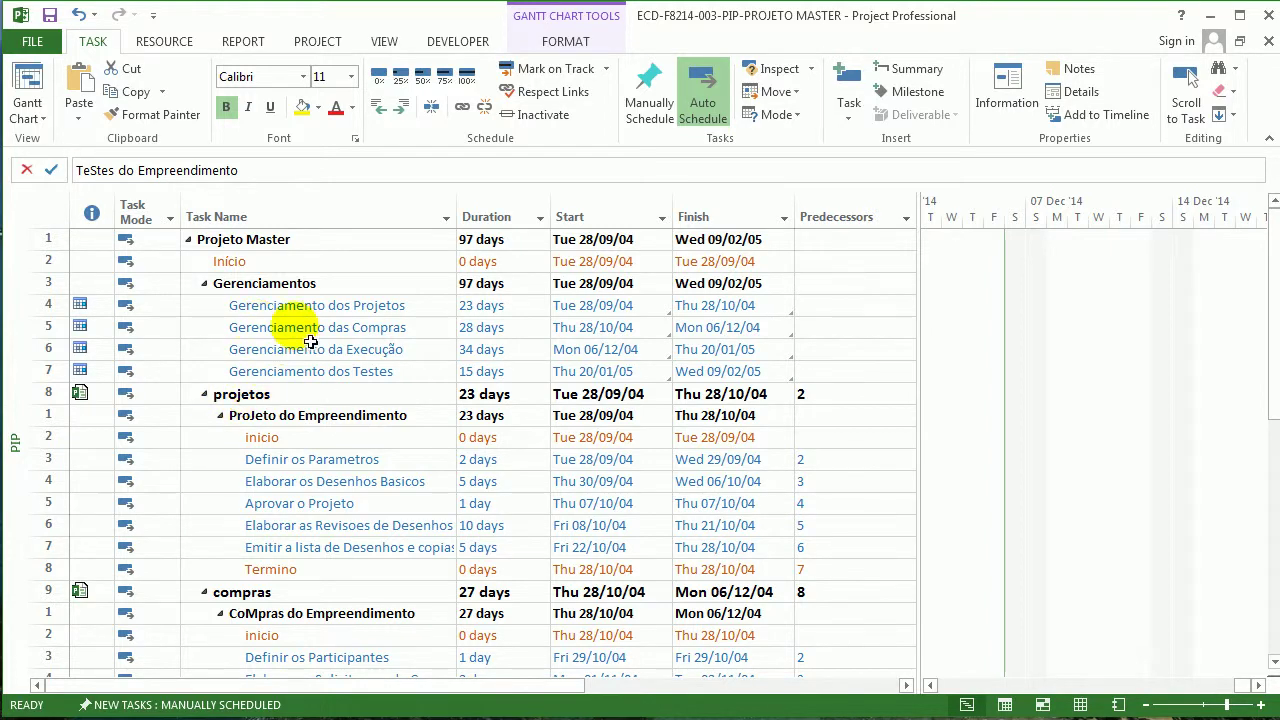
pyautogui.scroll(-1, 286, 531)
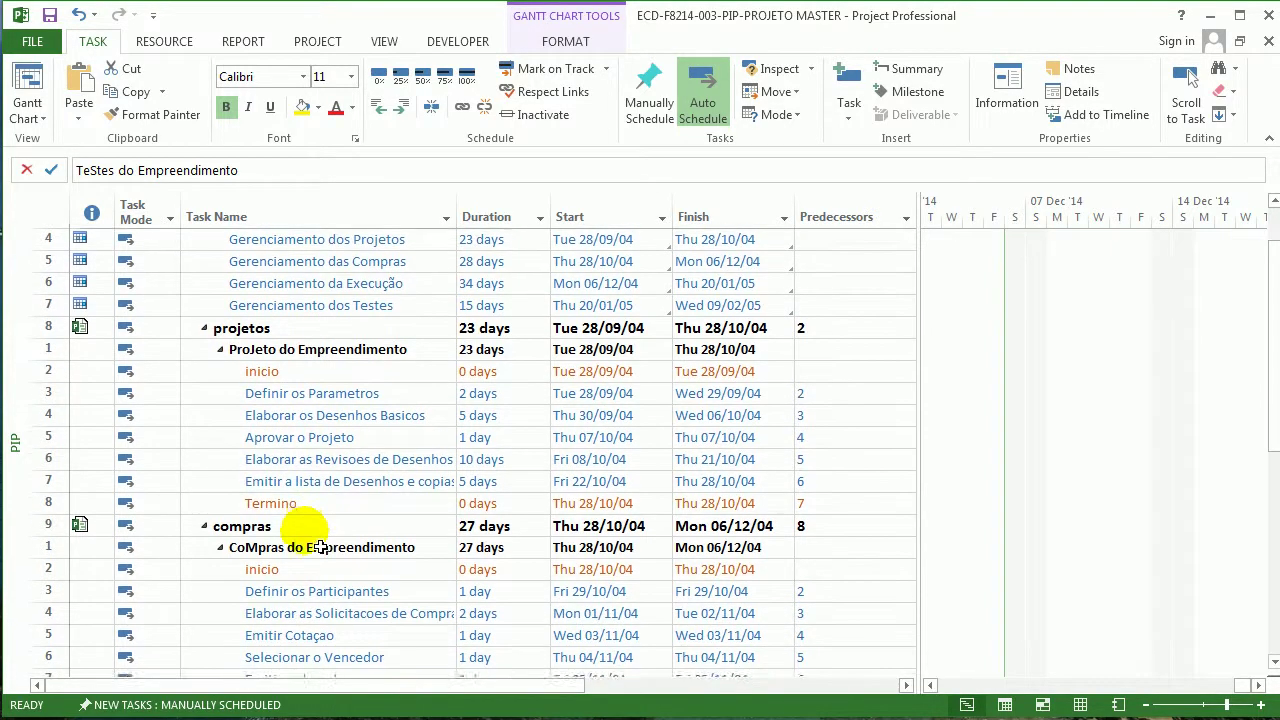
pyautogui.scroll(1, 300, 540)
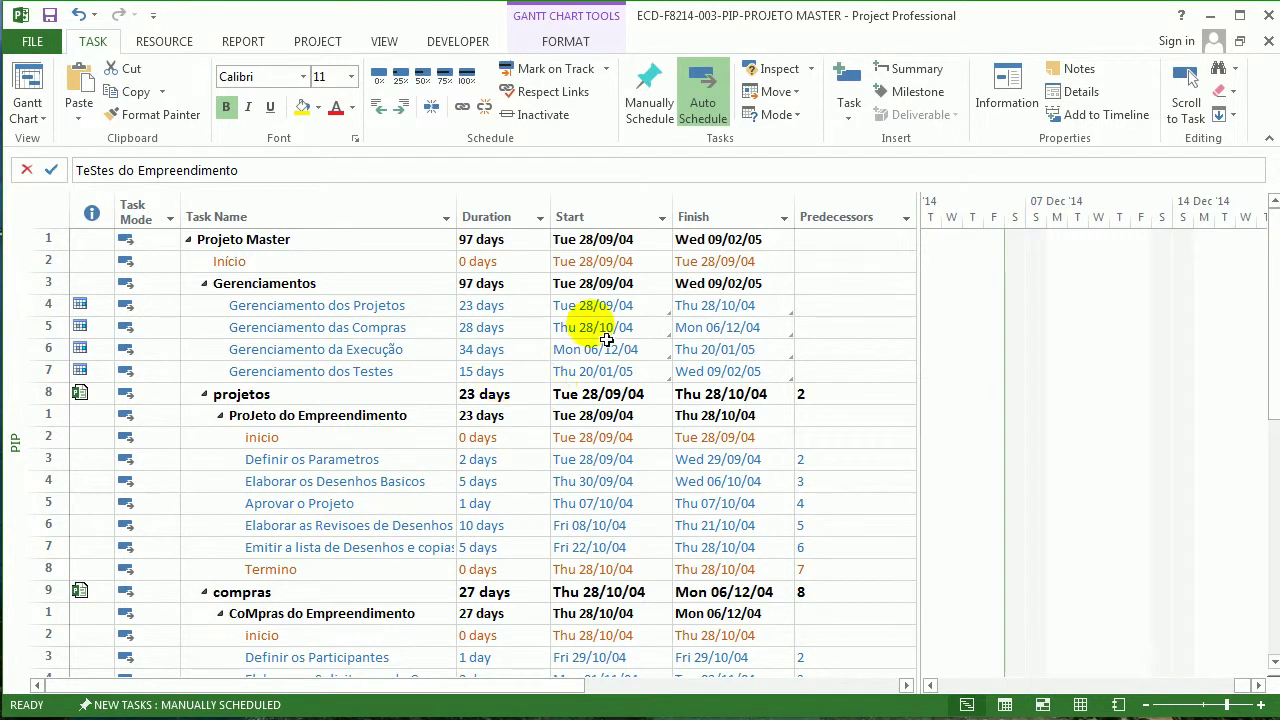
pyautogui.click(329, 243)
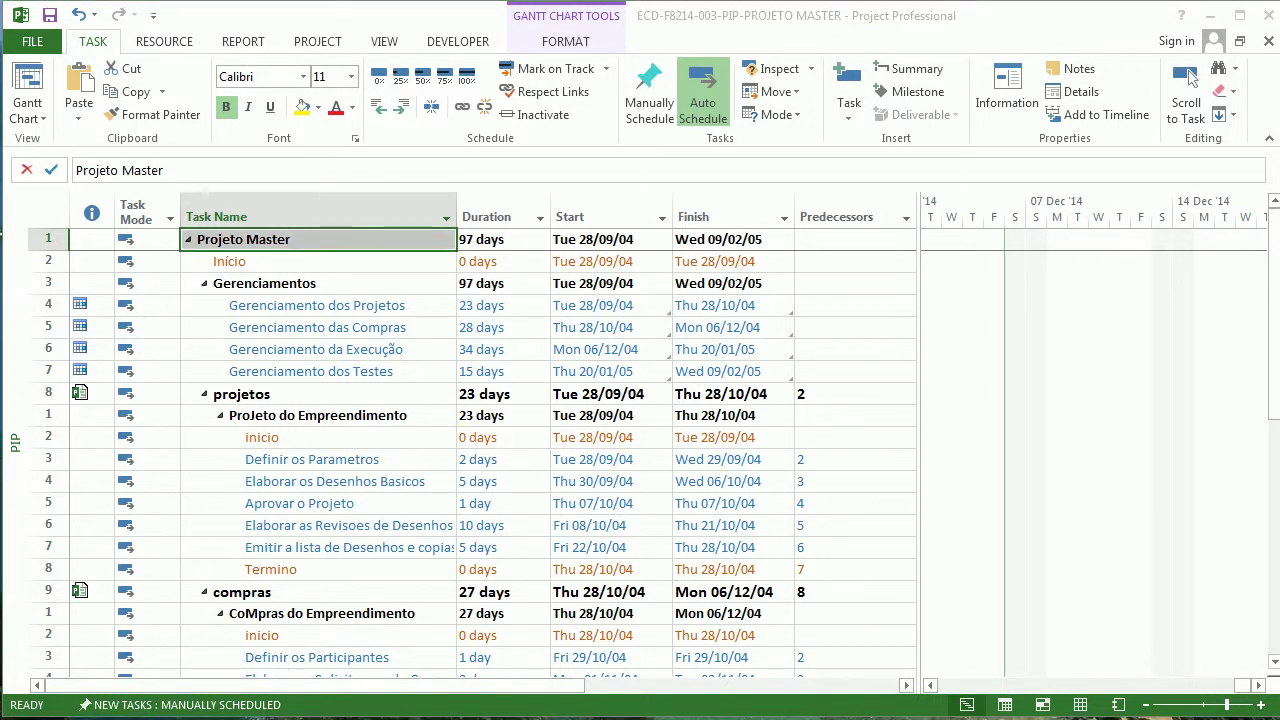
pyautogui.moveTo(1208, 393); pyautogui.dragTo(745, 322)
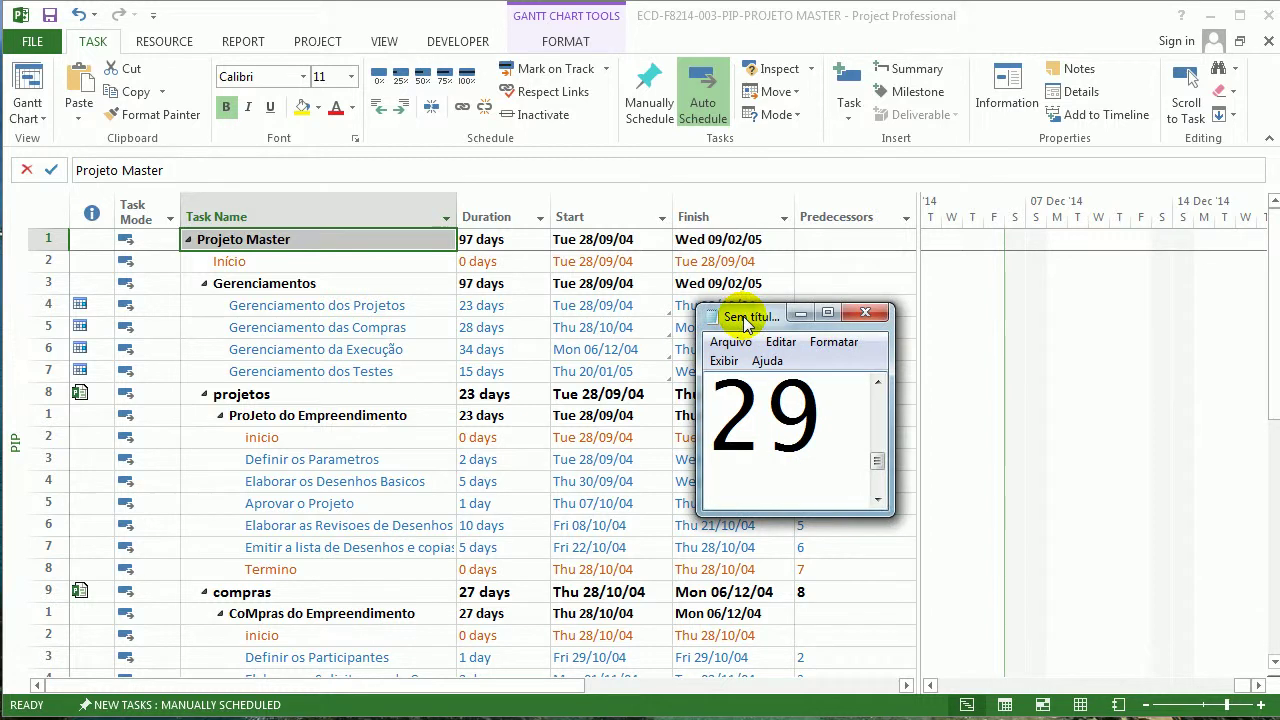
pyautogui.click(963, 323)
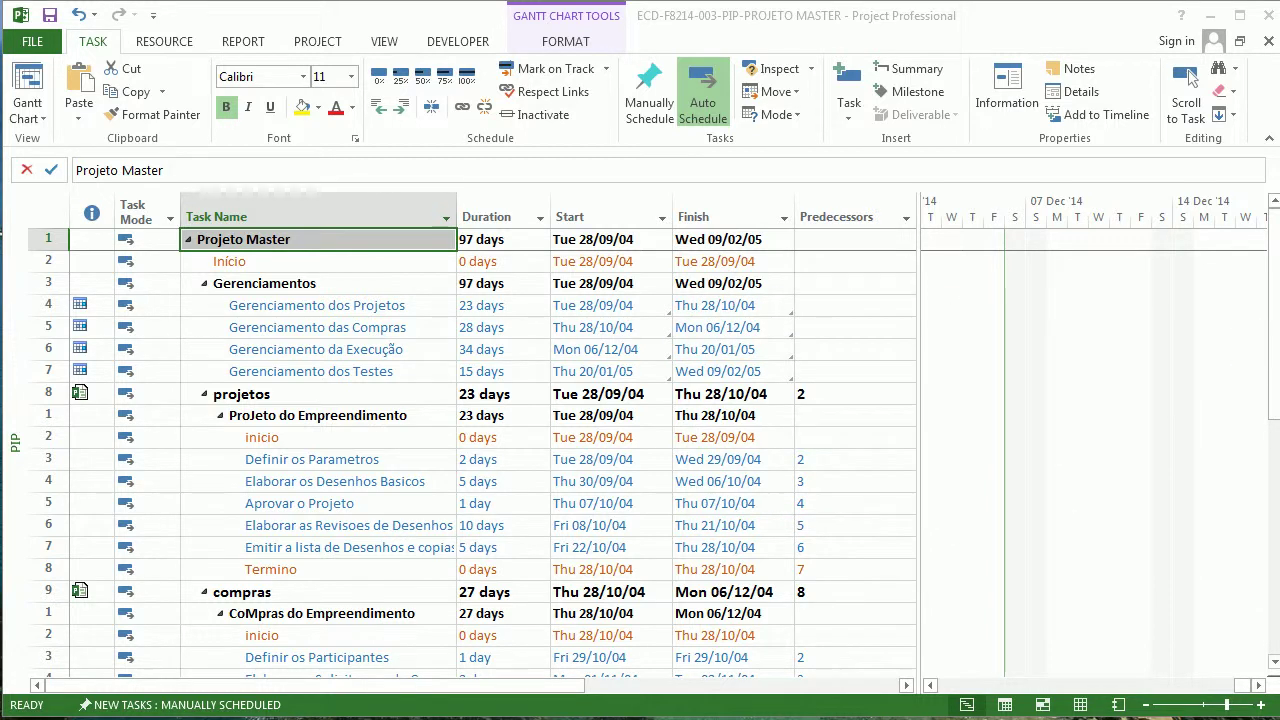
# Compare the Gerenciamento tasks with the detailed tasks of the projetos subproject
pyautogui.click(698, 314)
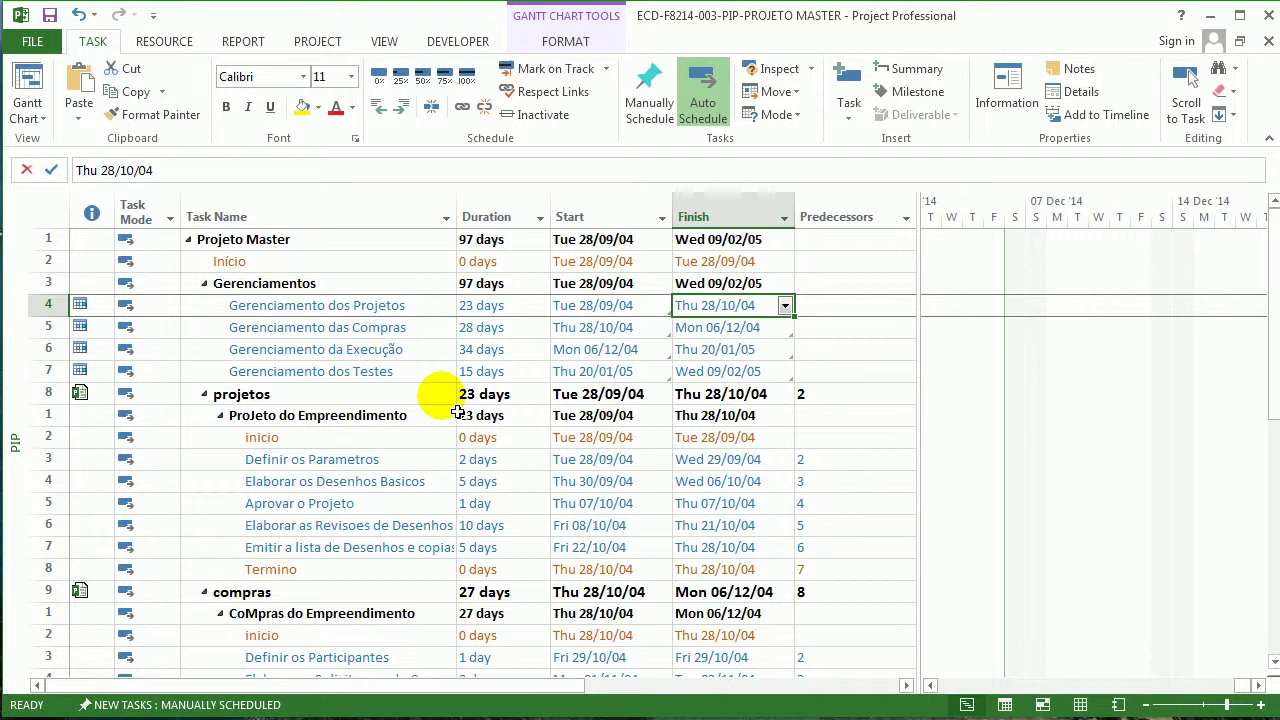
pyautogui.click(429, 394)
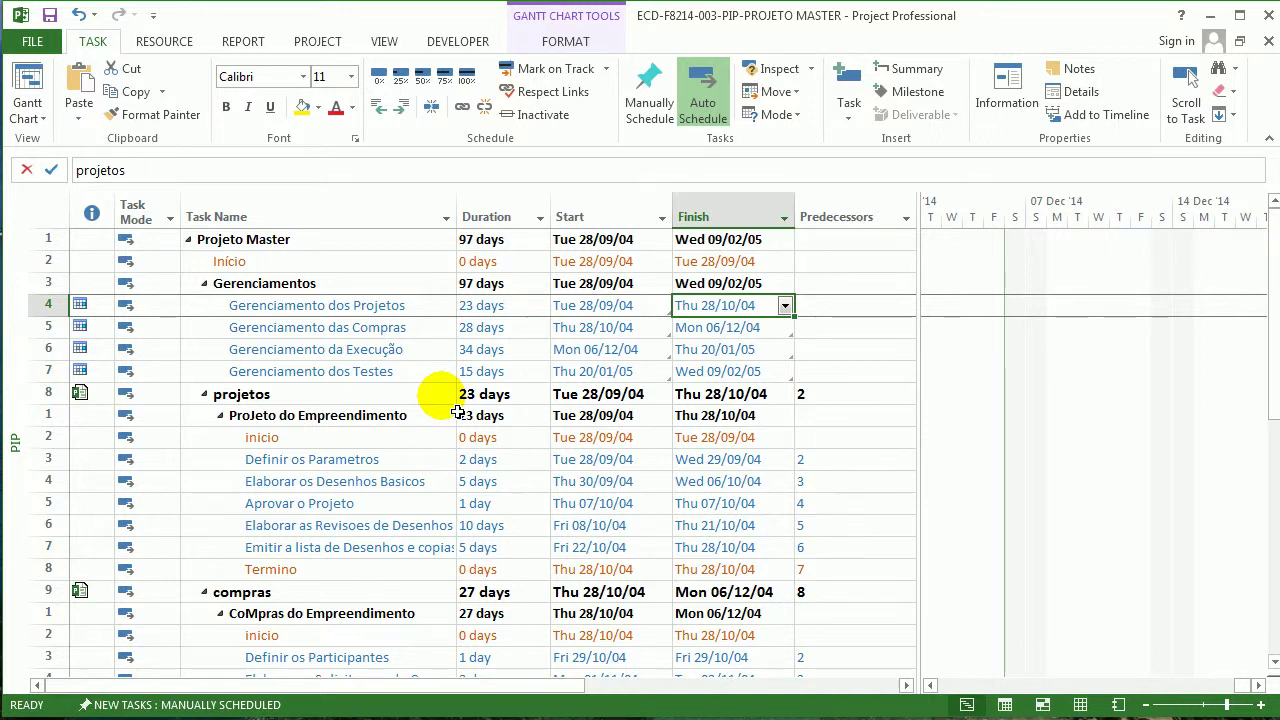
pyautogui.click(420, 305)
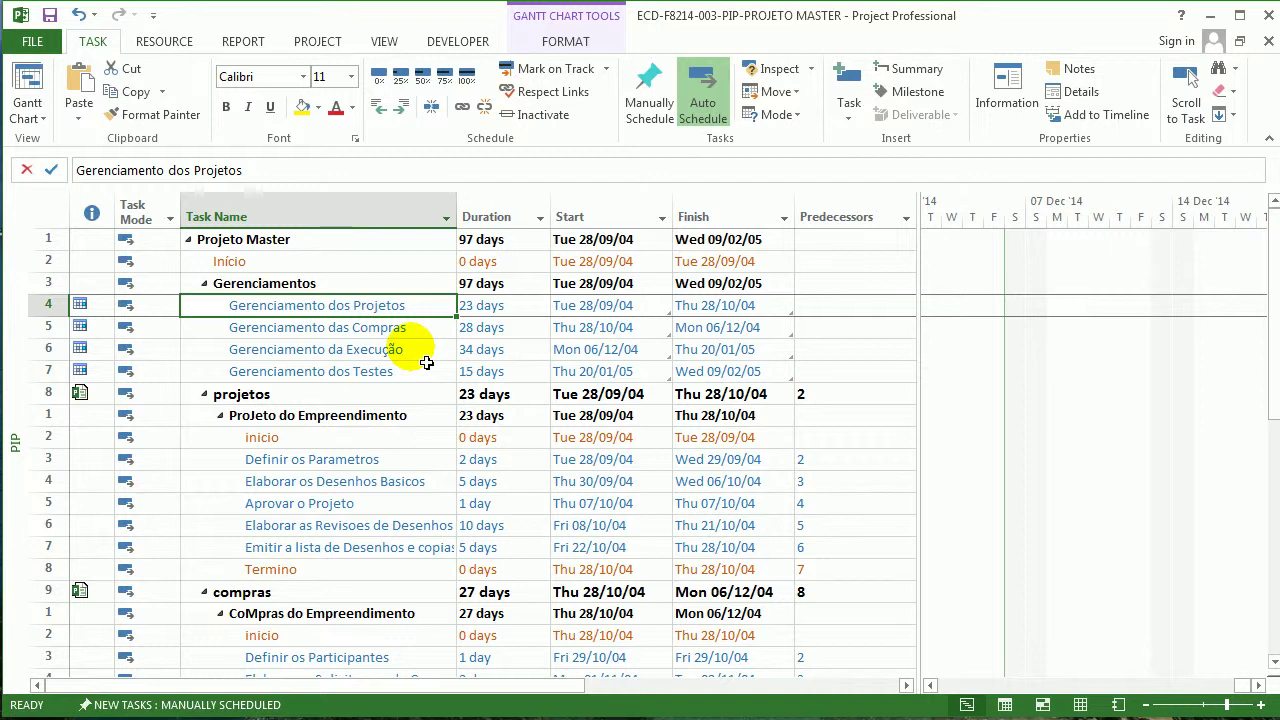
pyautogui.click(414, 349)
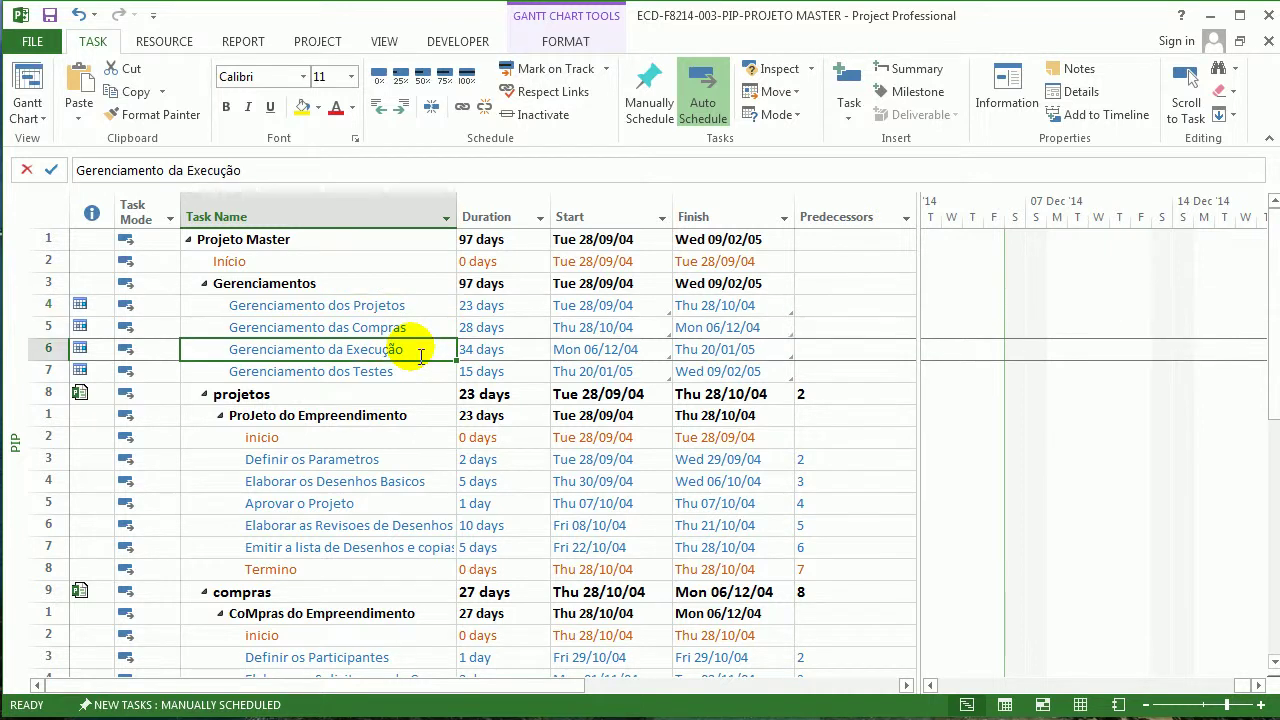
pyautogui.click(412, 481)
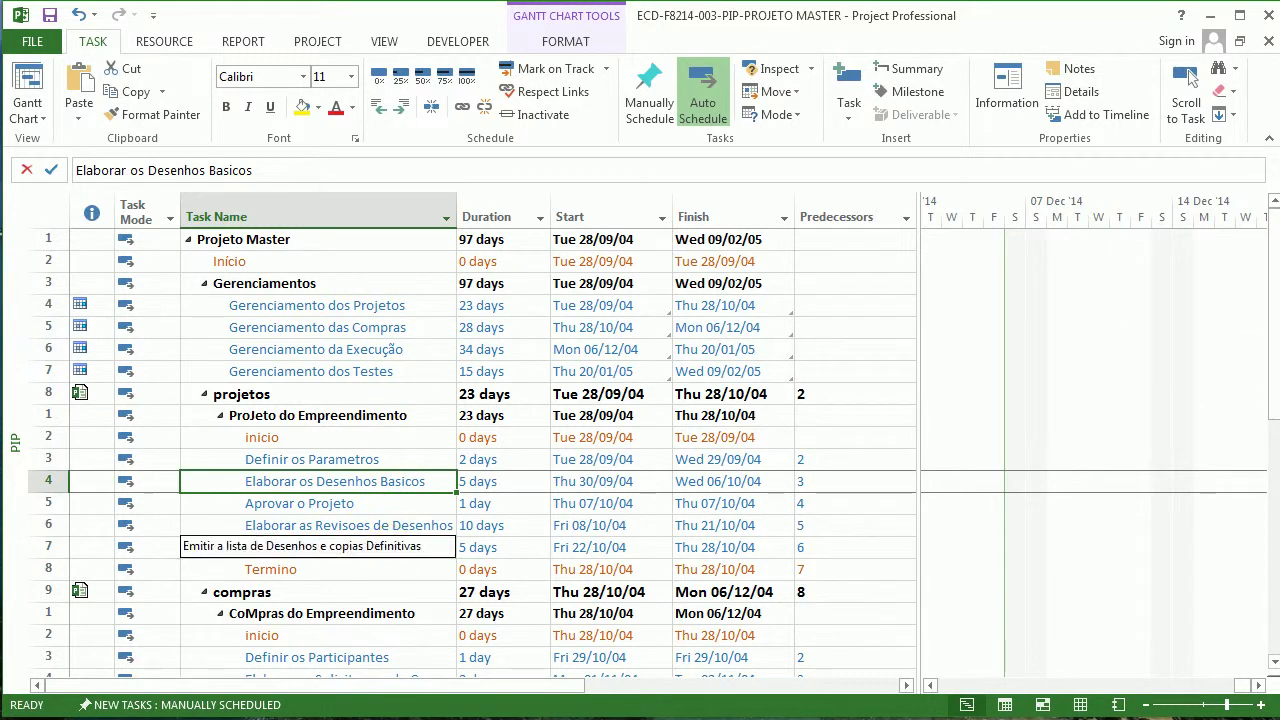